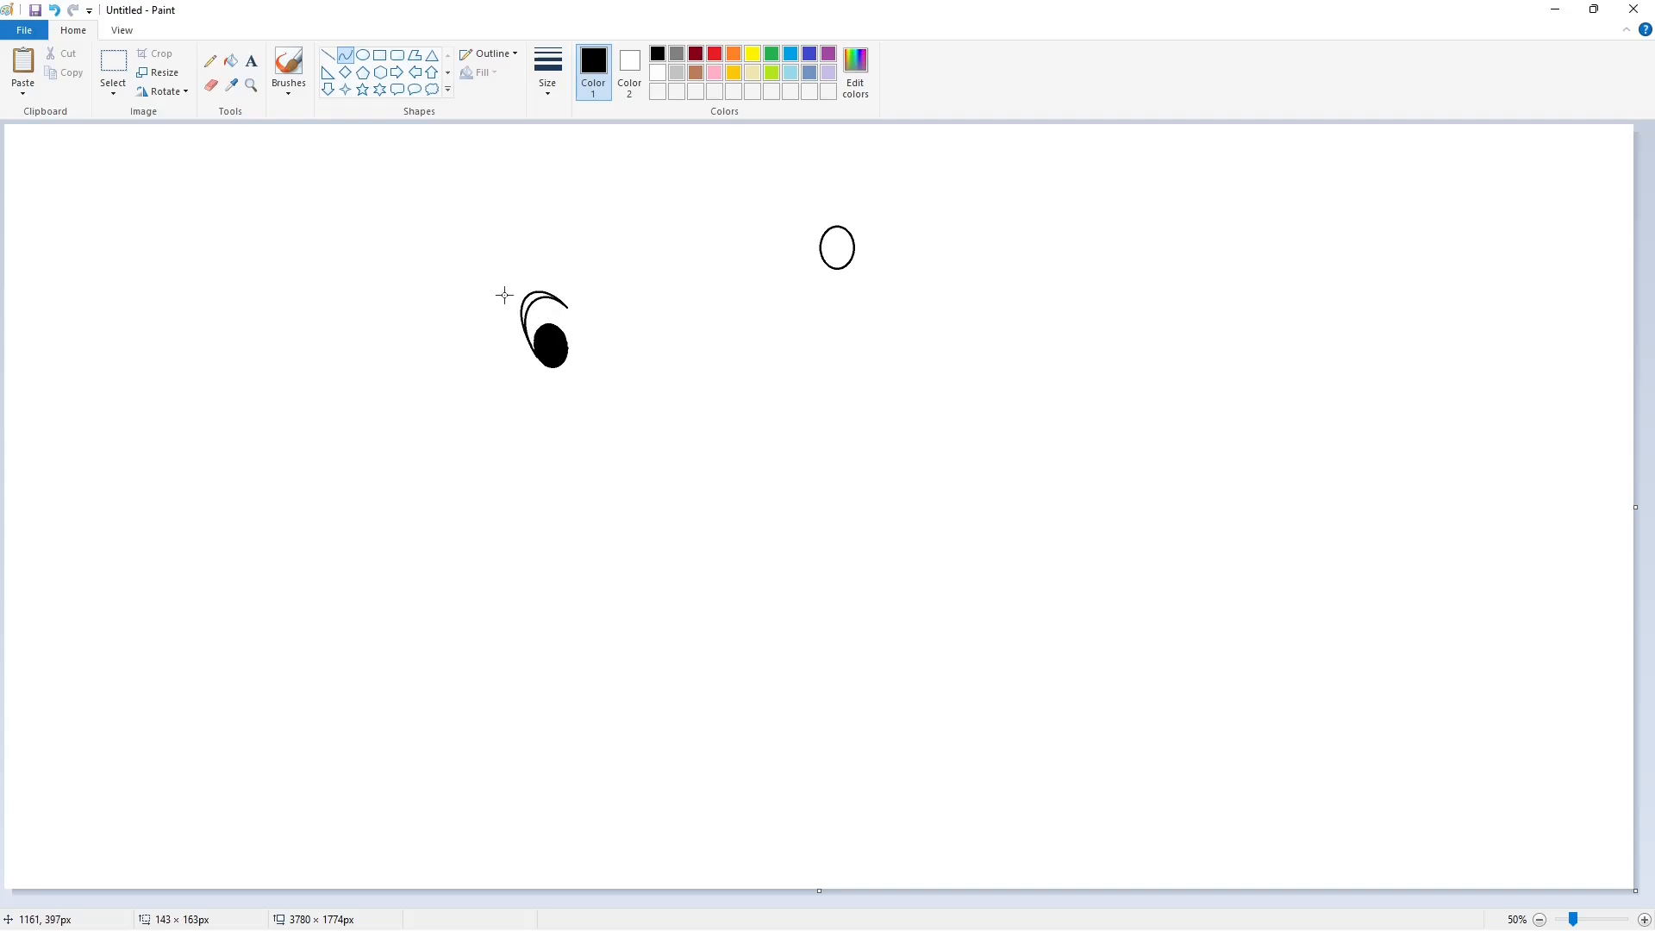
Fill the curved lash around the solid pupil black and trim its lower end with a short white line.
click(231, 62)
click(526, 303)
click(1644, 920)
scroll(736, 876, left, 3)
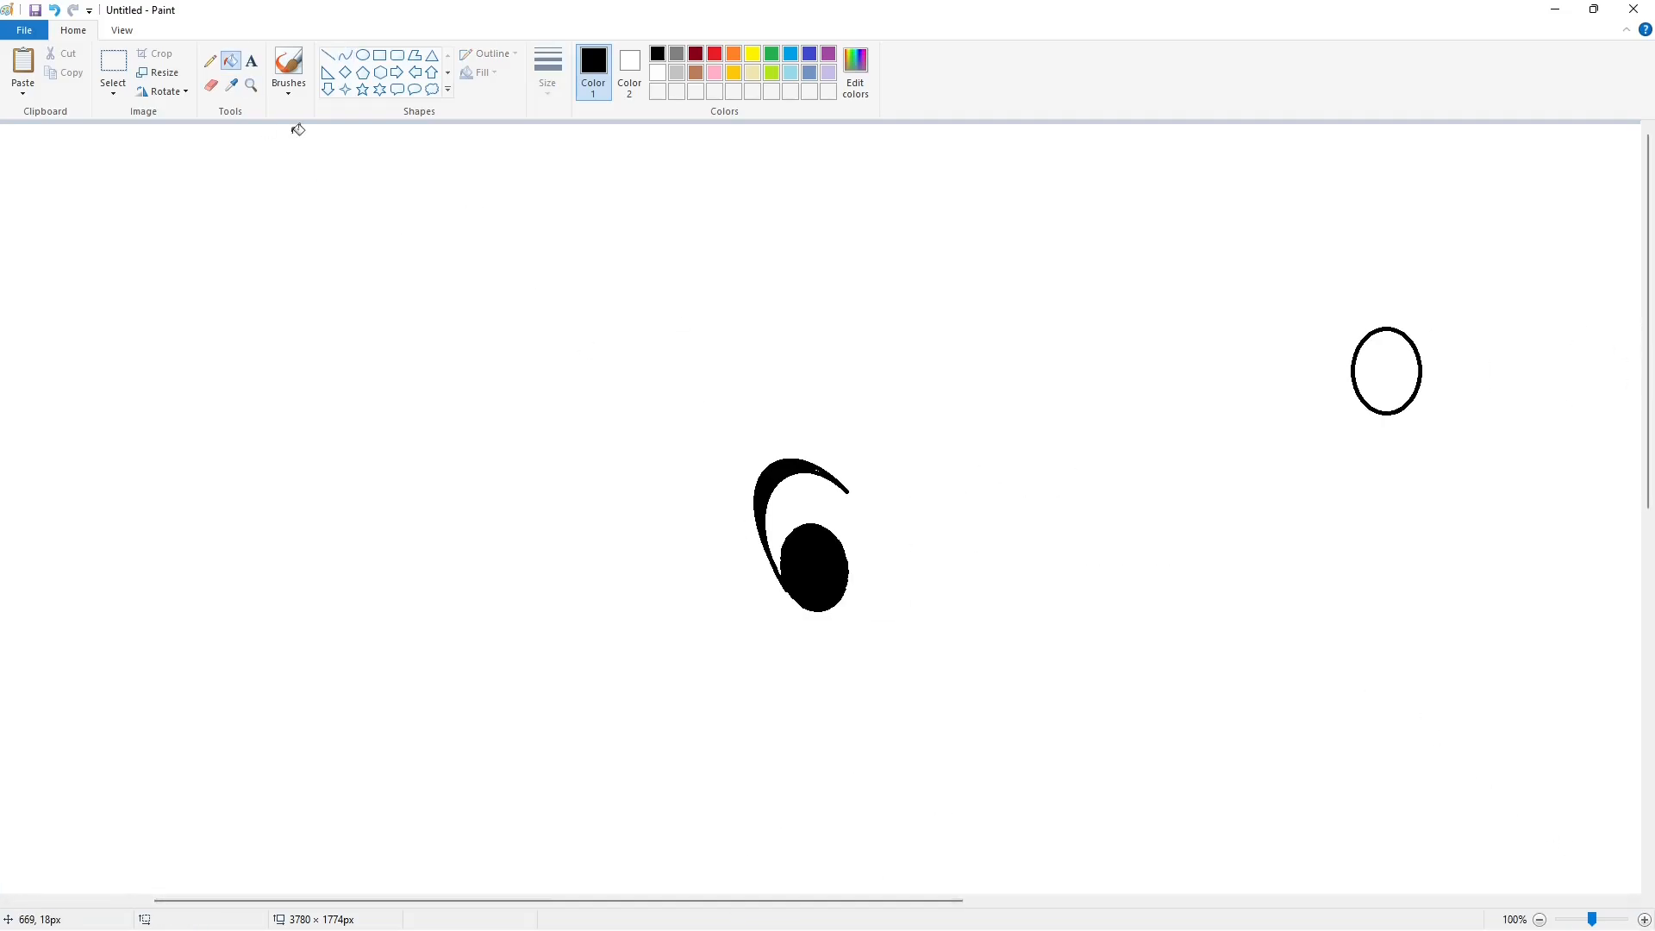
click(327, 55)
click(658, 76)
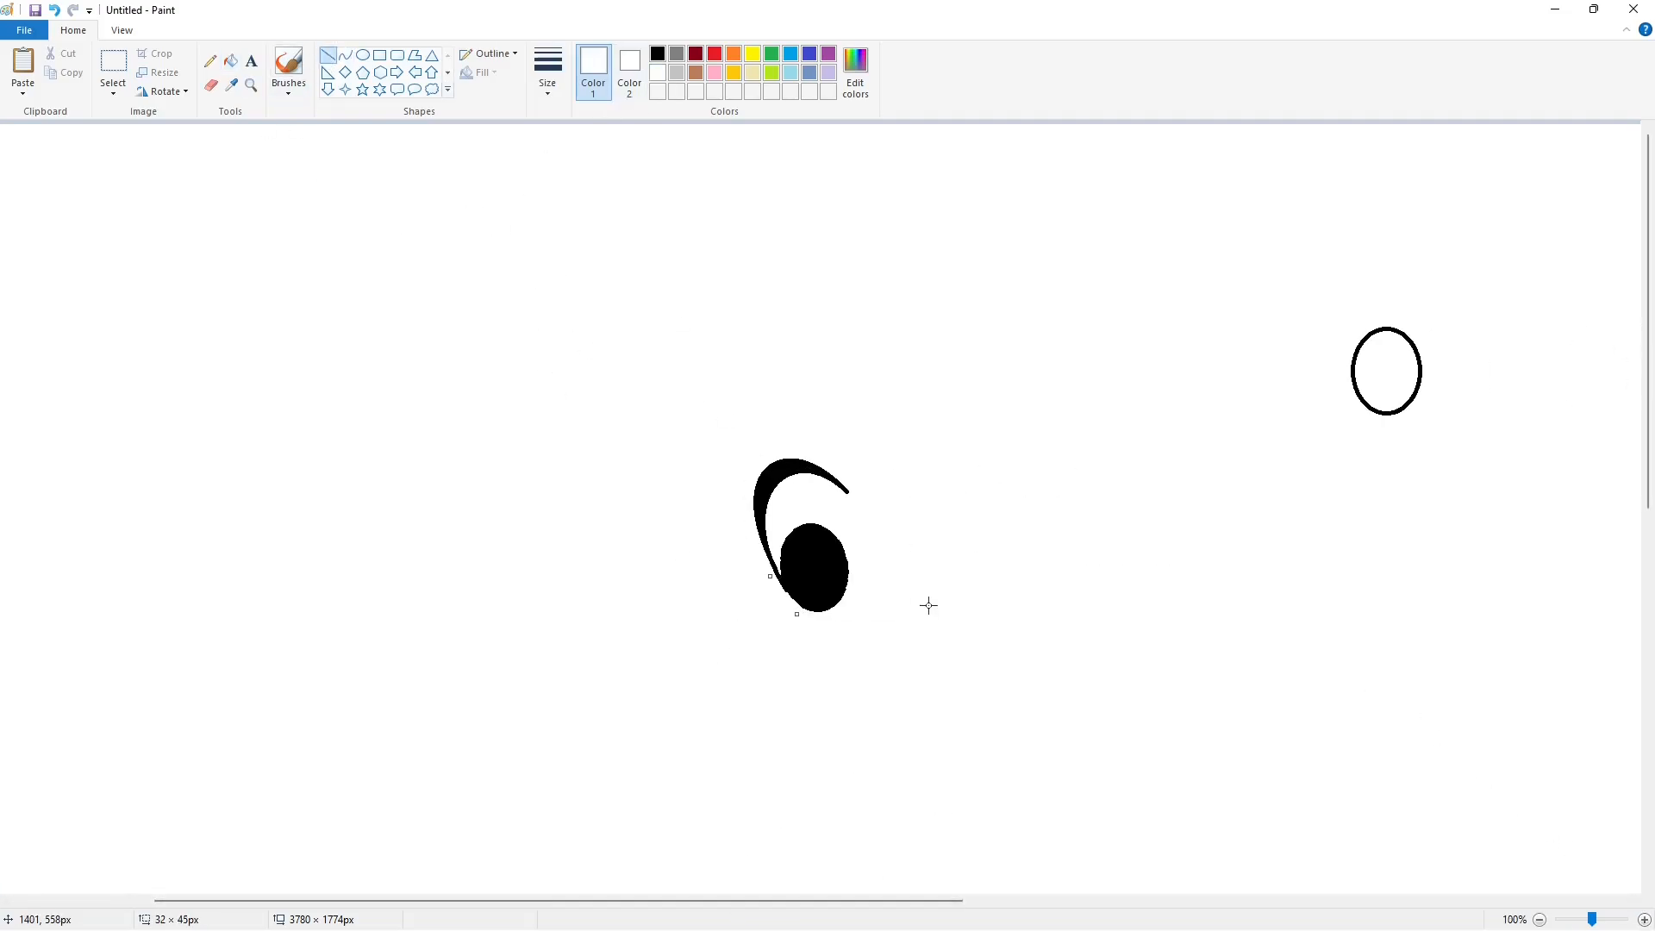
scroll(1311, 747, down, 1)
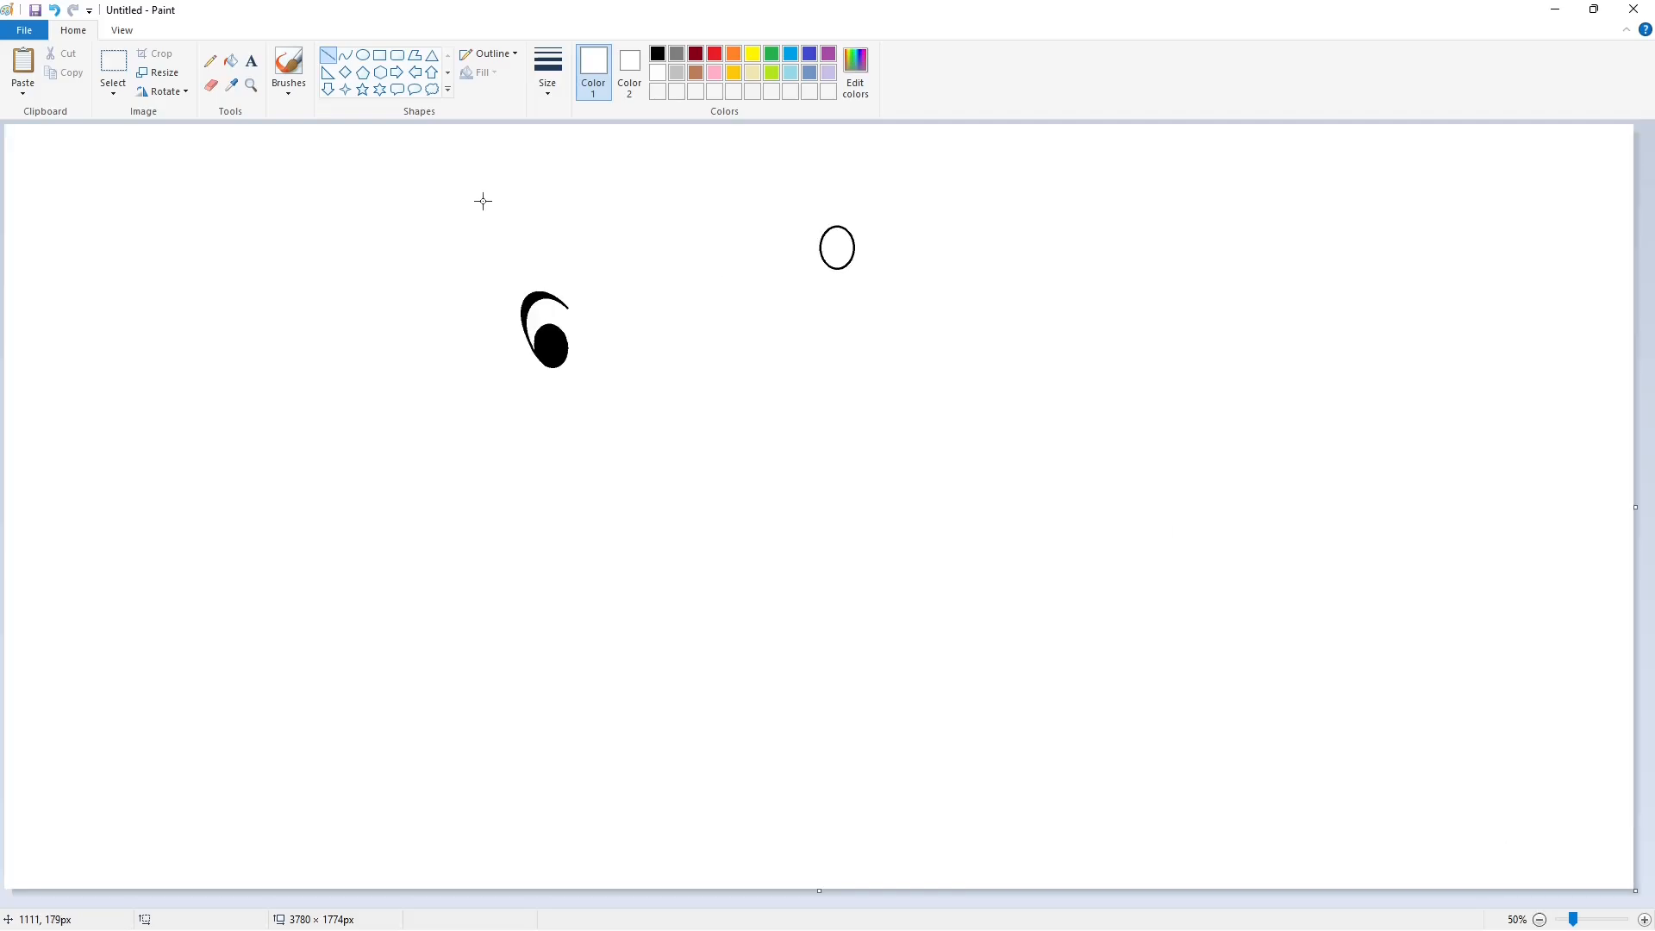
Draw a black arched crescent outline to the left of the eye with the Curve tool, redrawing its outer arc.
click(345, 55)
click(658, 54)
drag(444, 406, 455, 406)
drag(415, 370, 412, 357)
drag(458, 365, 455, 406)
click(569, 369)
mouse_move(420, 371)
mouse_down()
mouse_move(392, 322)
mouse_move(487, 333)
mouse_up()
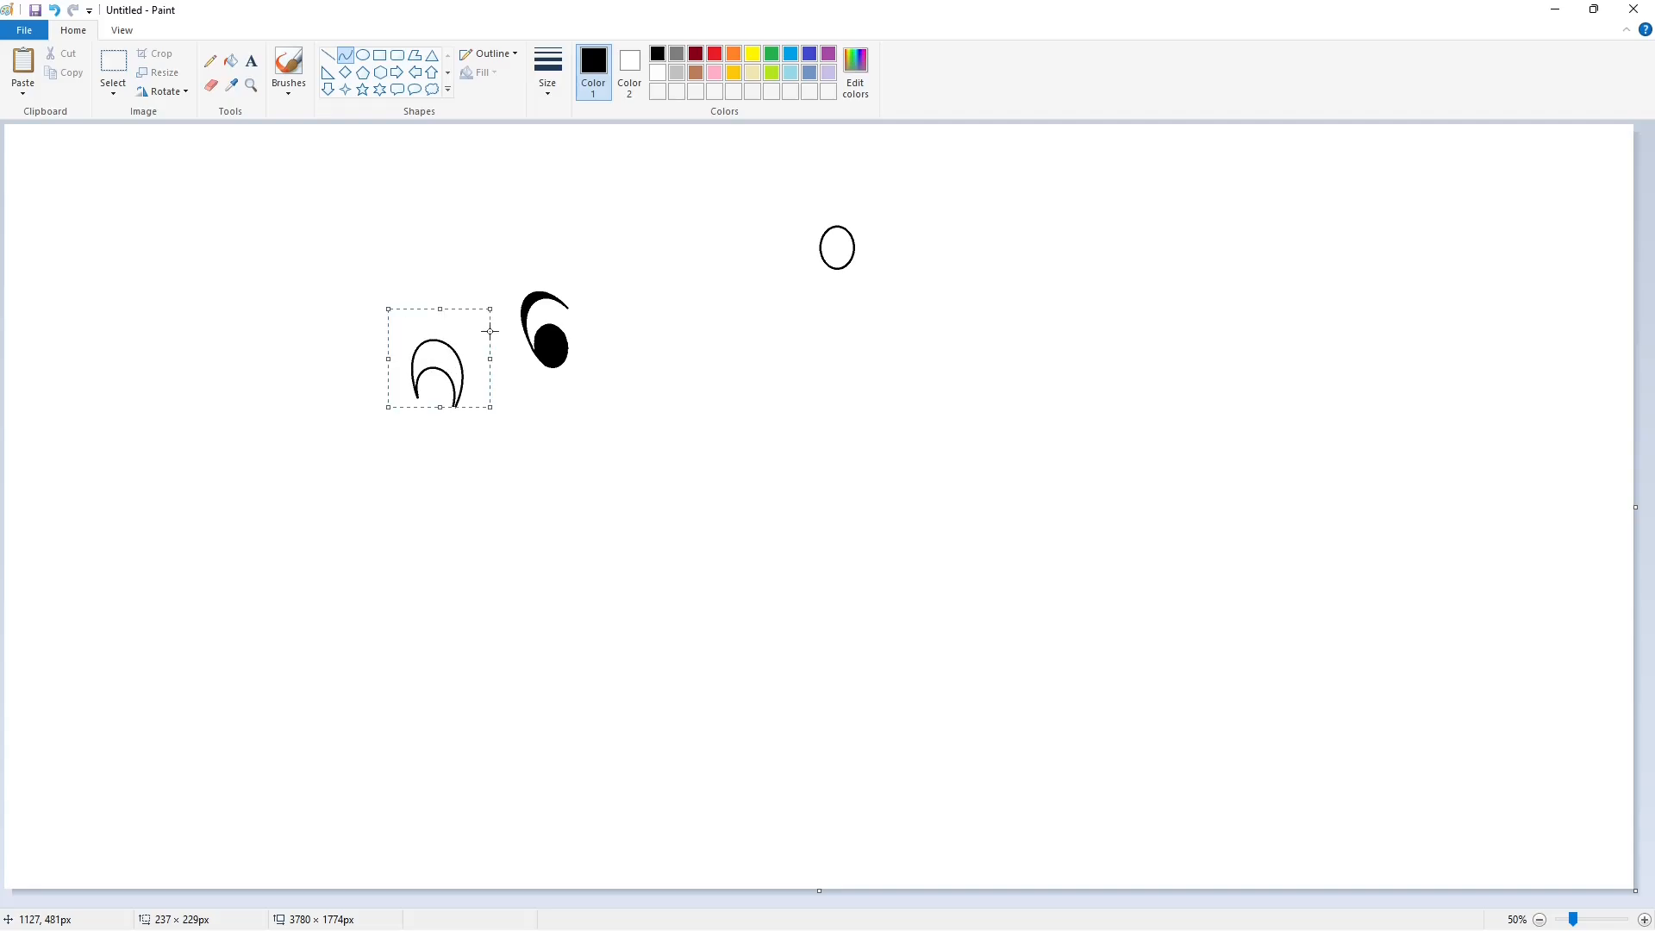
key(ctrl+z)
drag(417, 399, 455, 406)
mouse_move(432, 398)
mouse_down()
mouse_move(395, 321)
mouse_move(497, 322)
mouse_up()
Fill the arched crescent black and recolor it purple.
click(231, 61)
click(436, 353)
click(828, 53)
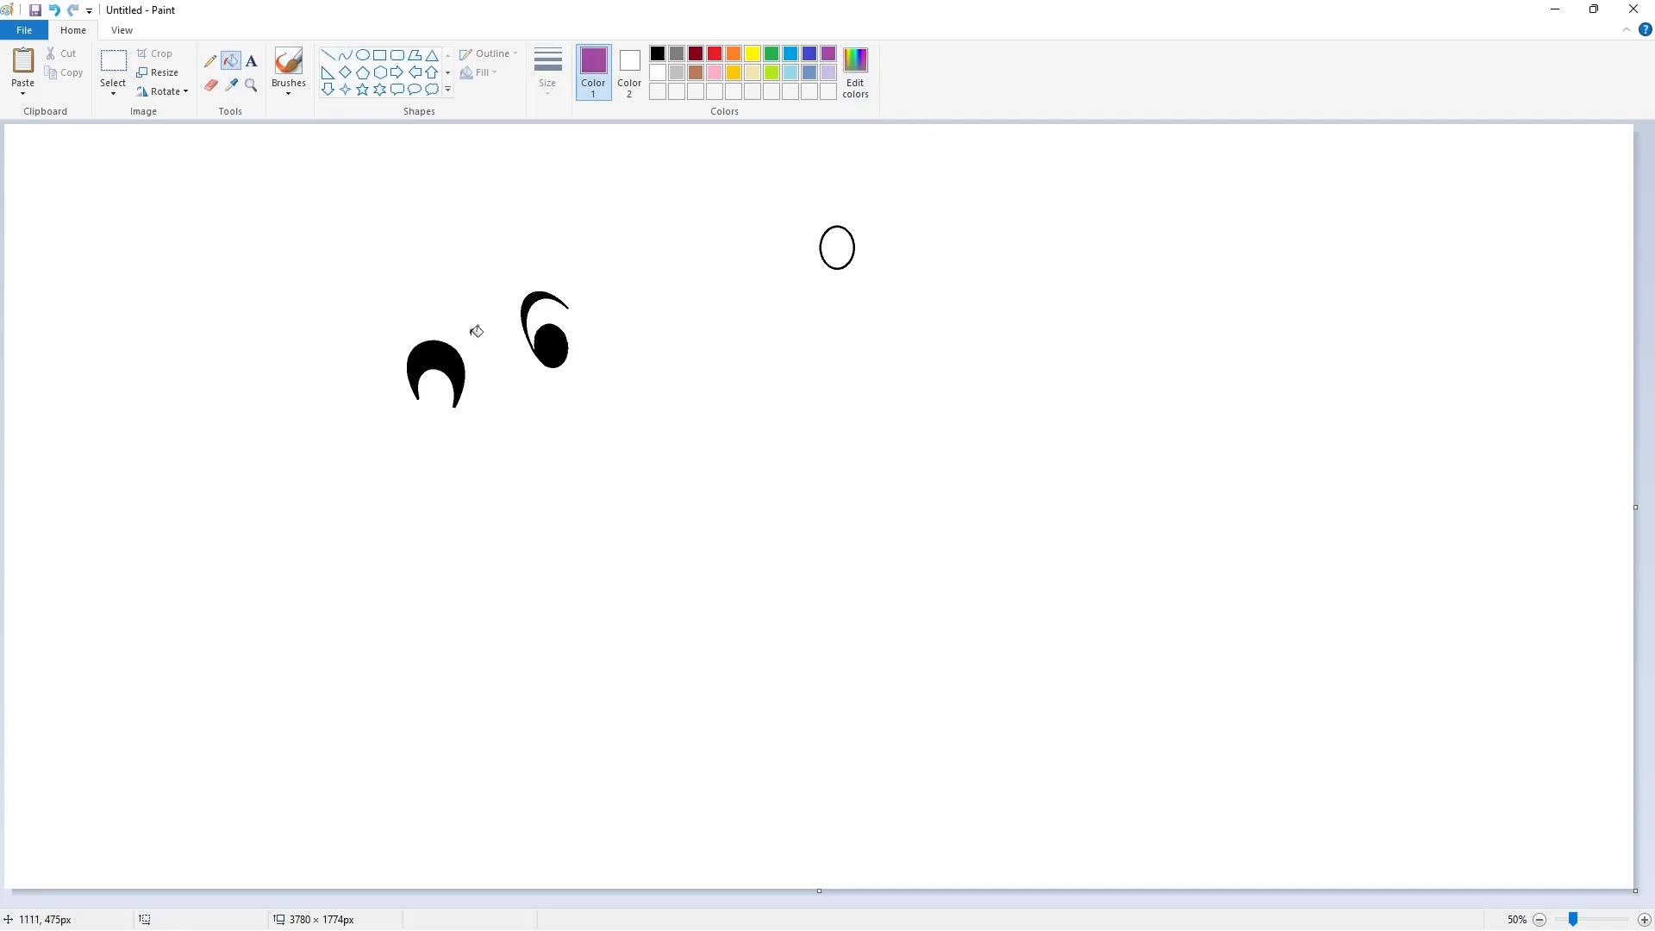
click(449, 353)
Trim the purple crescent's right tip with a short white line.
click(1645, 920)
click(328, 54)
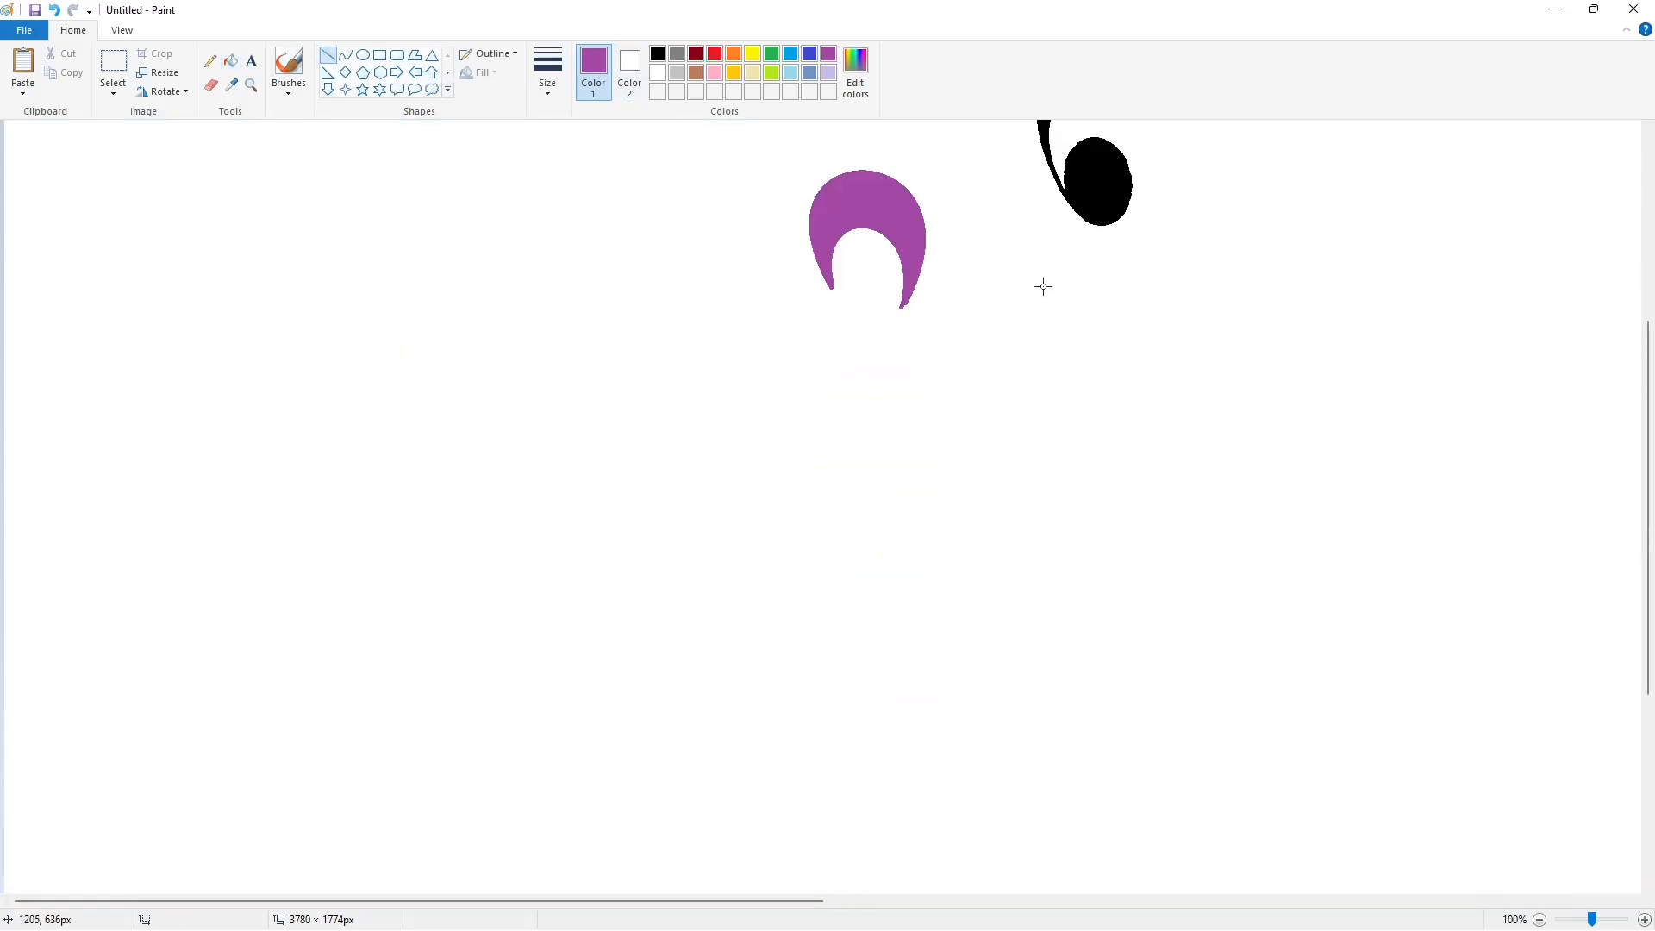
click(657, 72)
drag(902, 309, 920, 289)
click(1539, 920)
Draw black curves for the two upper arms and the left arm of a rounded star around the purple crescent.
click(346, 54)
click(658, 53)
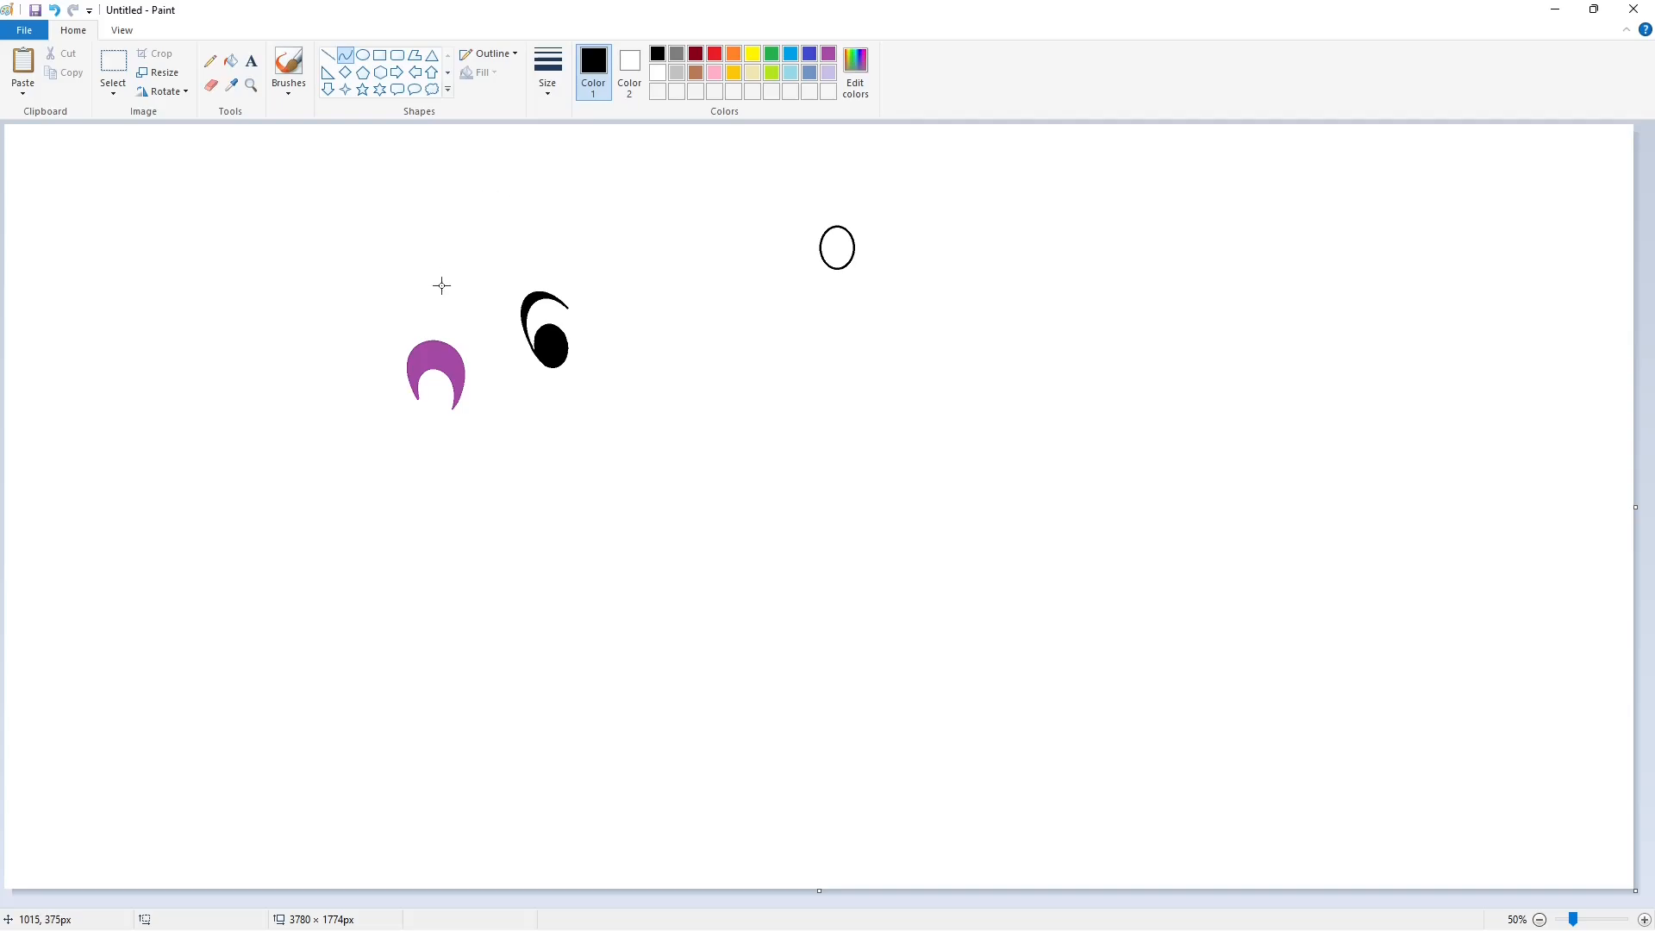
mouse_move(390, 351)
mouse_down()
mouse_move(437, 324)
mouse_move(491, 355)
mouse_move(507, 310)
mouse_up()
click(387, 291)
click(394, 293)
click(489, 311)
drag(386, 363, 391, 409)
click(353, 386)
click(352, 406)
Bridge the gaps between the star's left and upper arms with short black curves.
scroll(863, 705, up, 1)
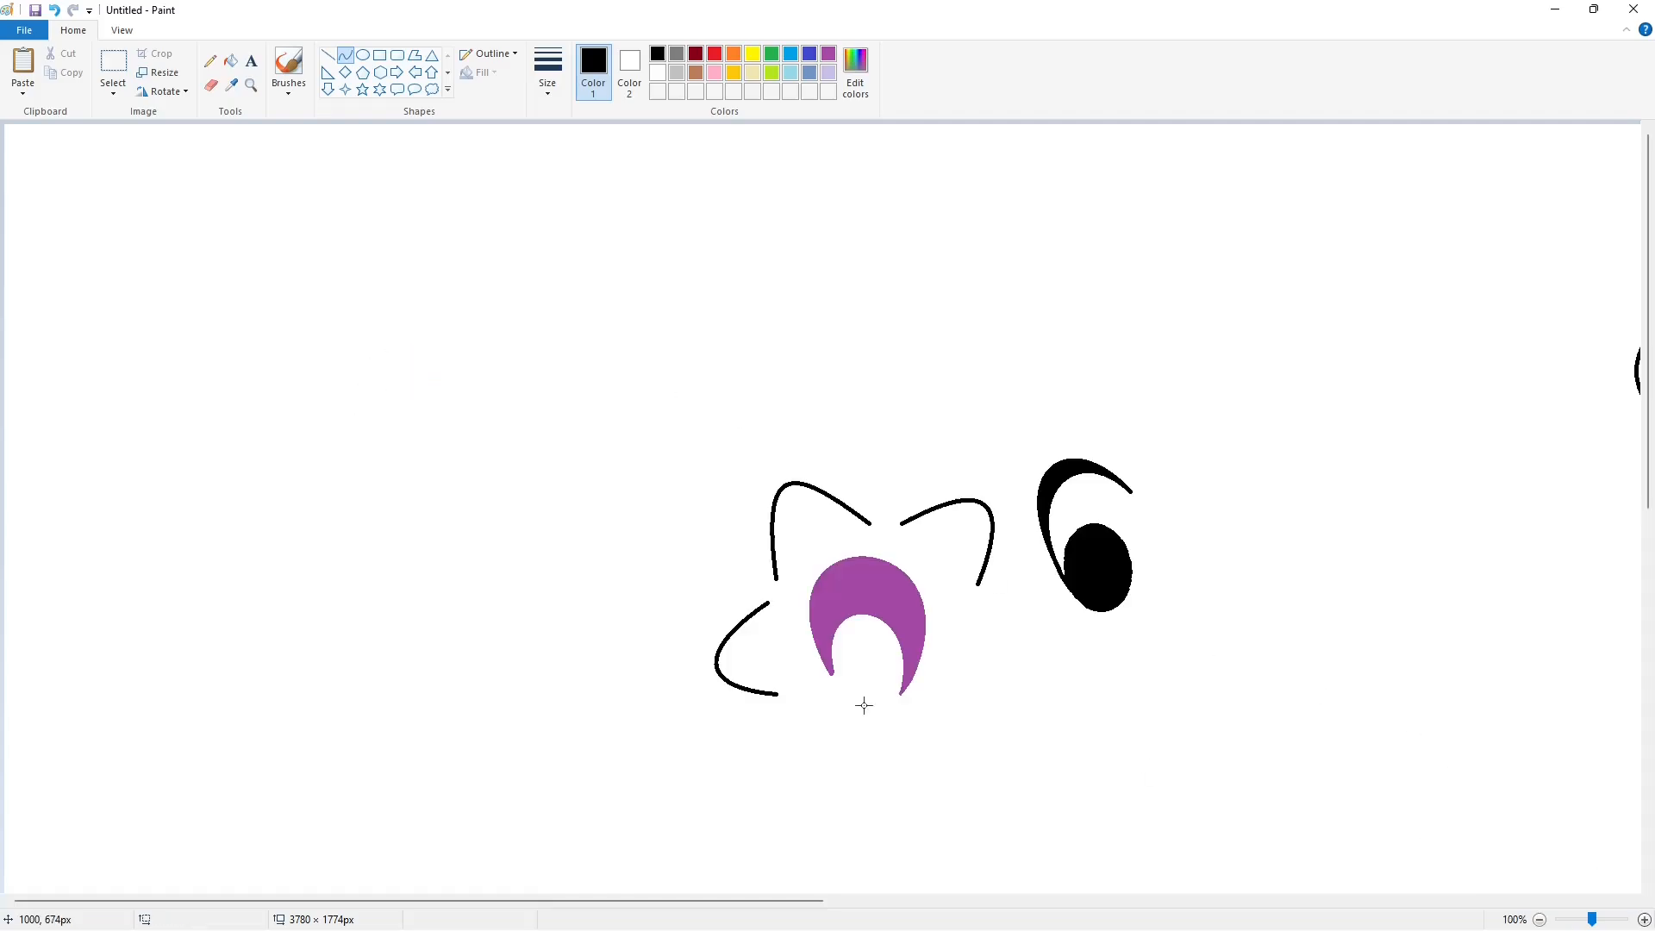
scroll(864, 705, down, 3)
drag(769, 409, 774, 393)
click(779, 397)
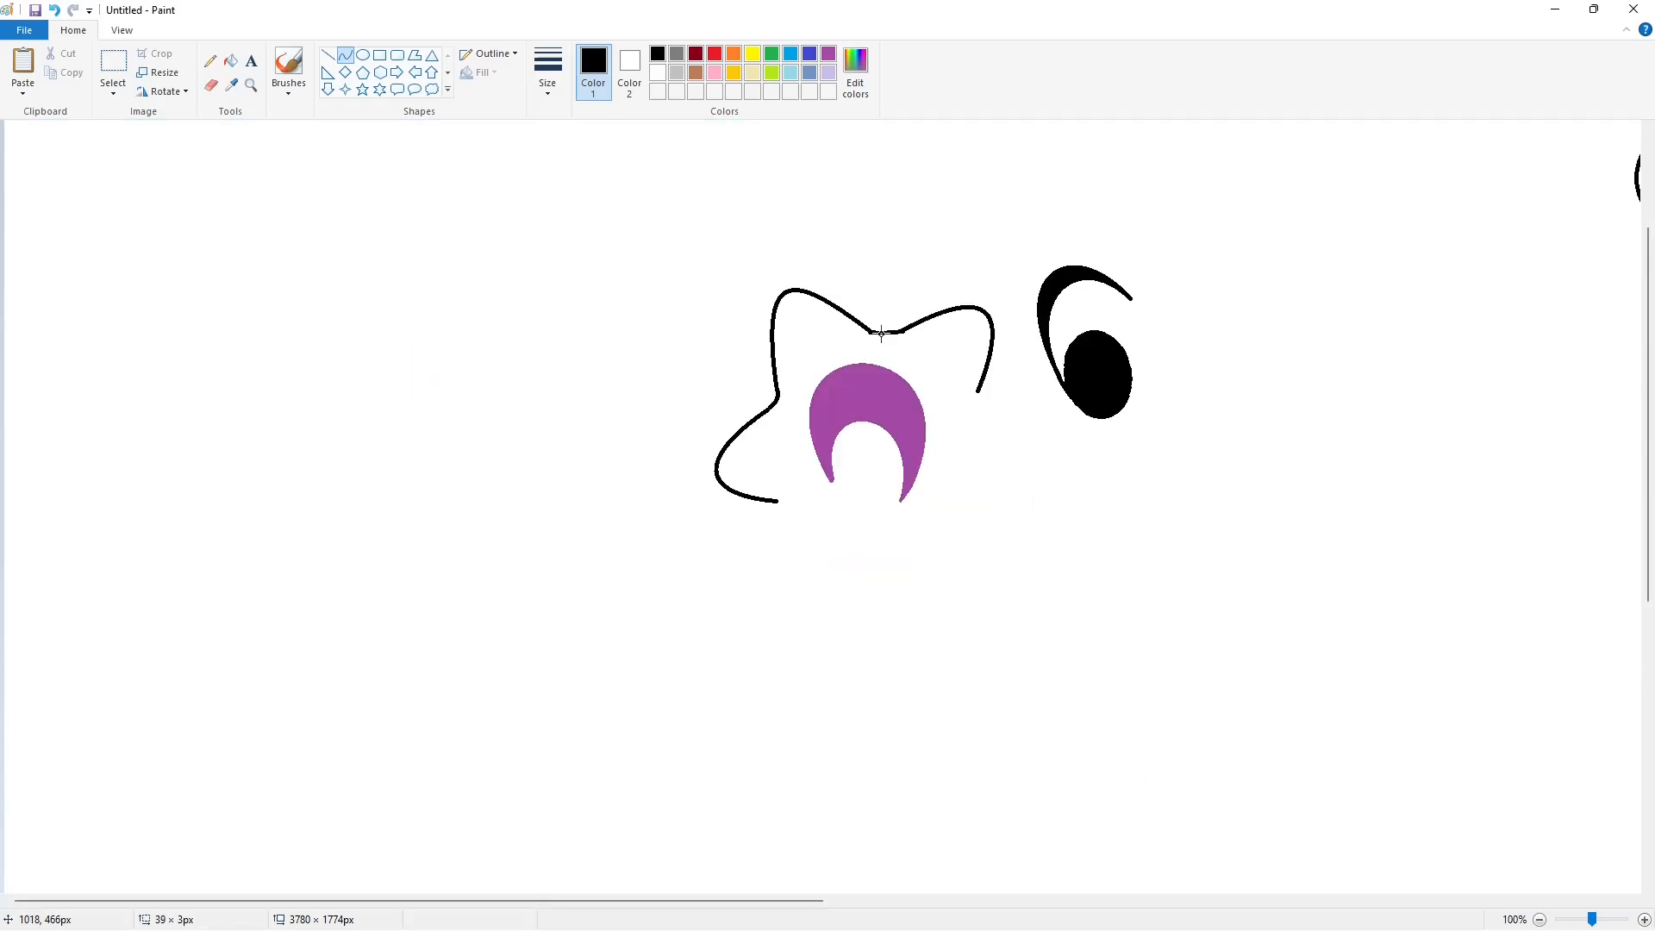
click(881, 336)
Draw the star's lower and right arms and connect them with a black curve beneath the crescent.
scroll(1411, 836, down, 1)
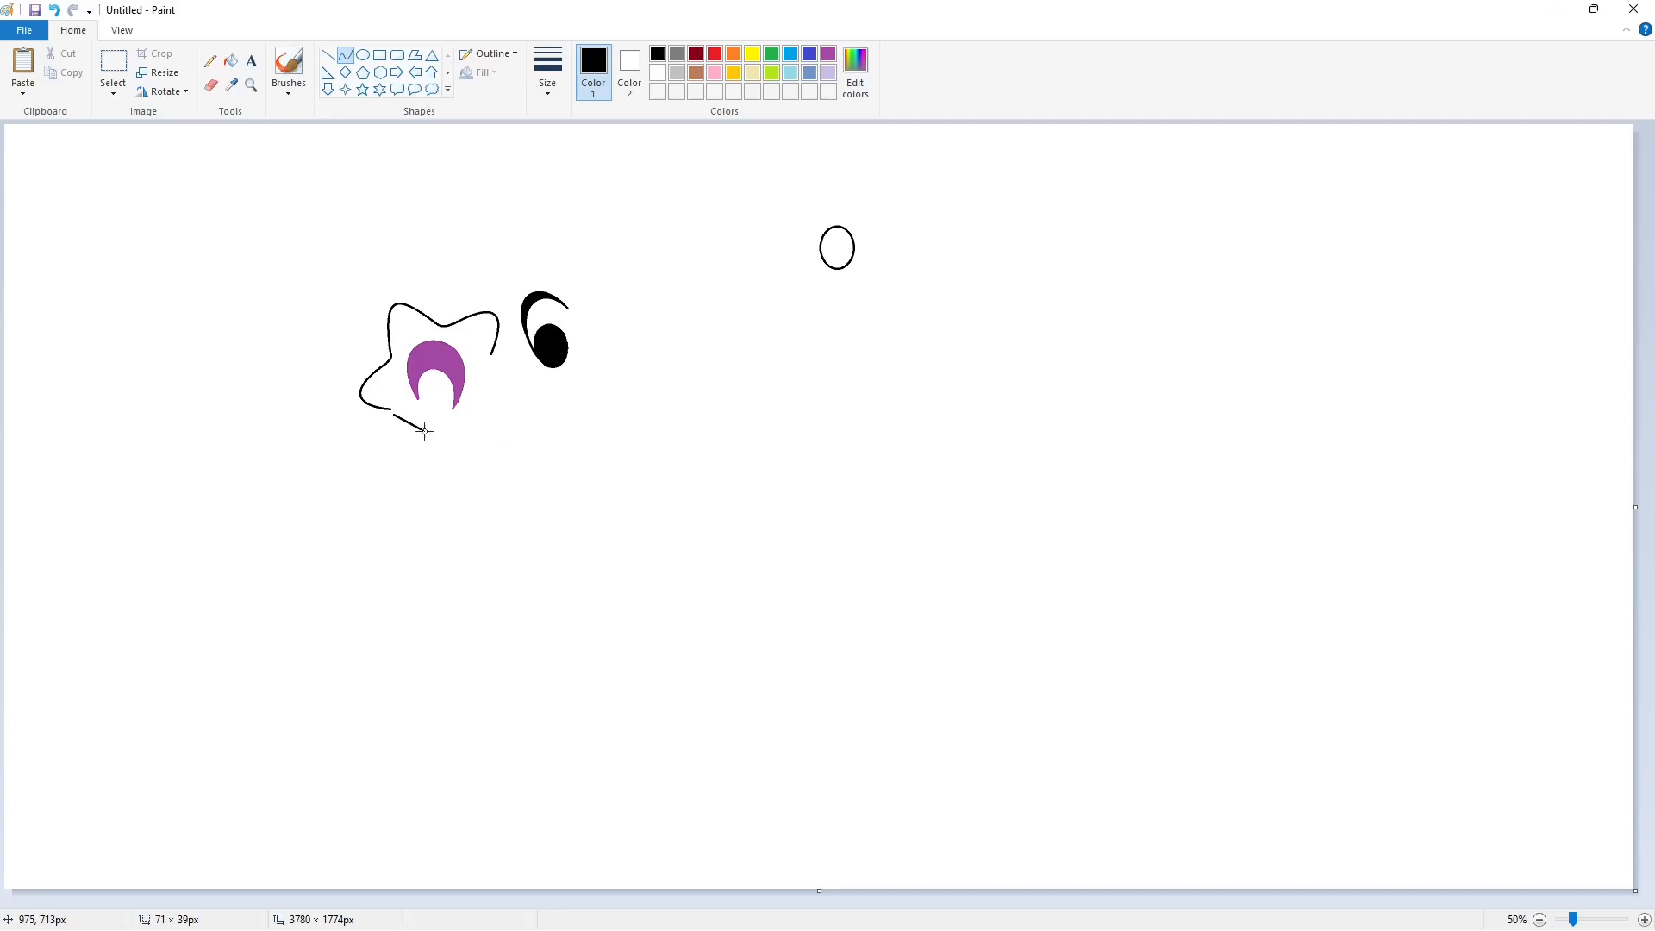
click(392, 451)
drag(486, 411, 517, 403)
drag(429, 433, 486, 410)
double_click(445, 419)
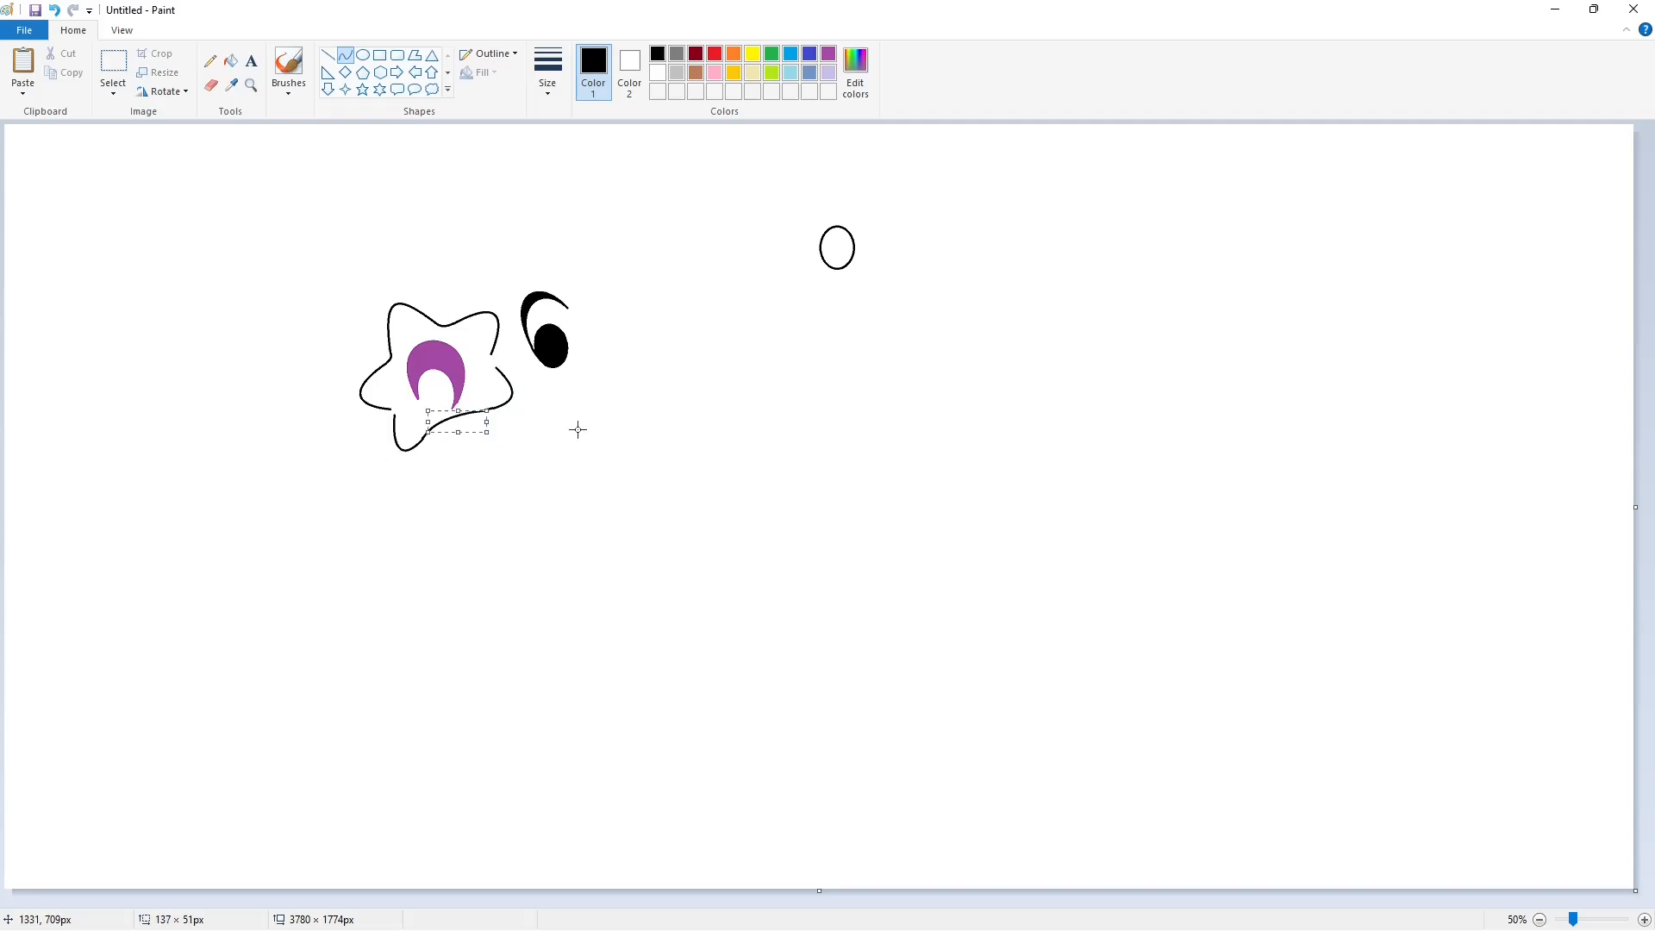
click(576, 429)
Close the remaining gaps in the star outline at its lower left and right side.
click(1645, 920)
scroll(991, 808, down, 2)
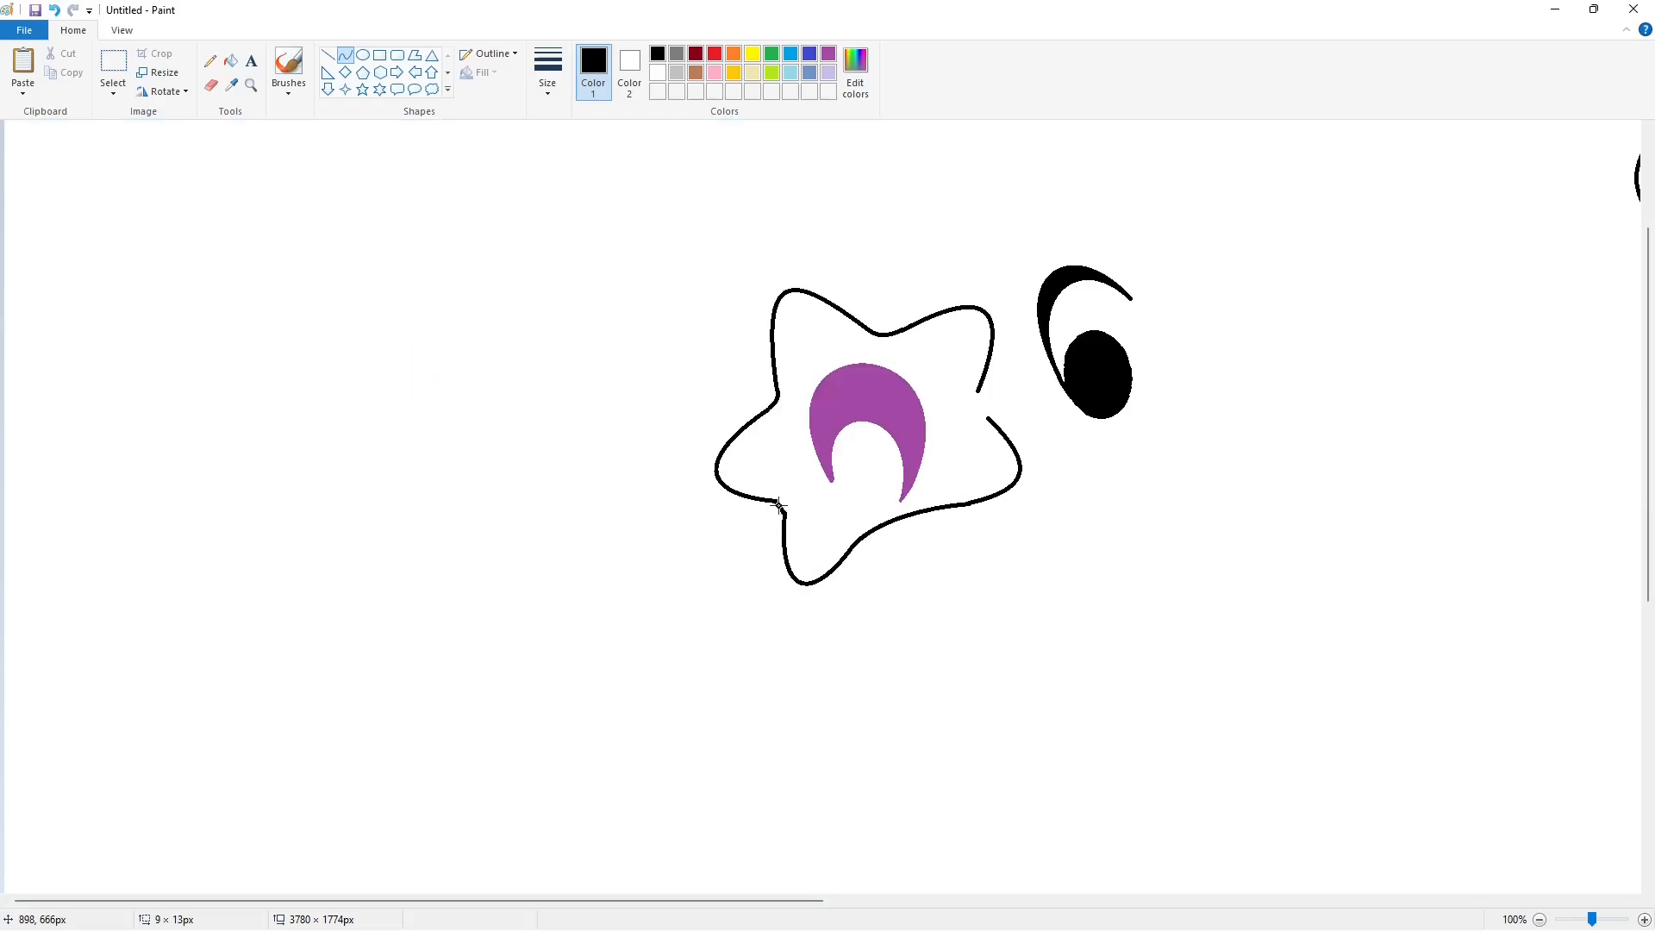
drag(778, 506, 777, 502)
double_click(784, 504)
click(927, 479)
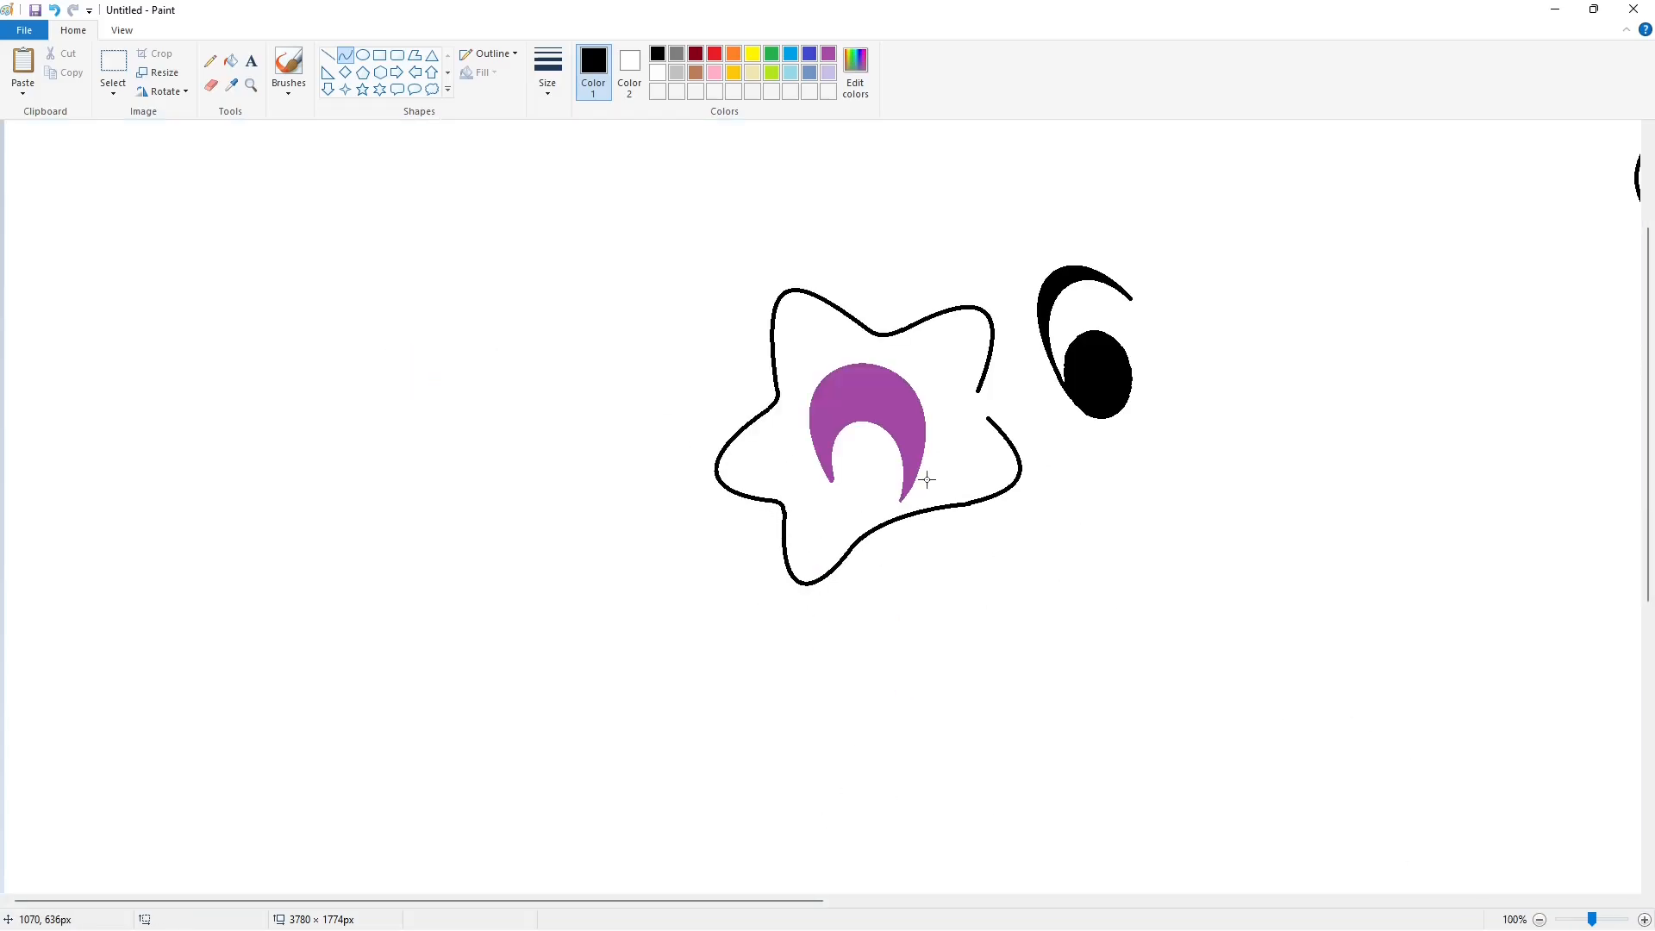
click(782, 500)
Fill the star around the purple crescent black.
click(230, 61)
click(862, 499)
click(657, 72)
click(328, 54)
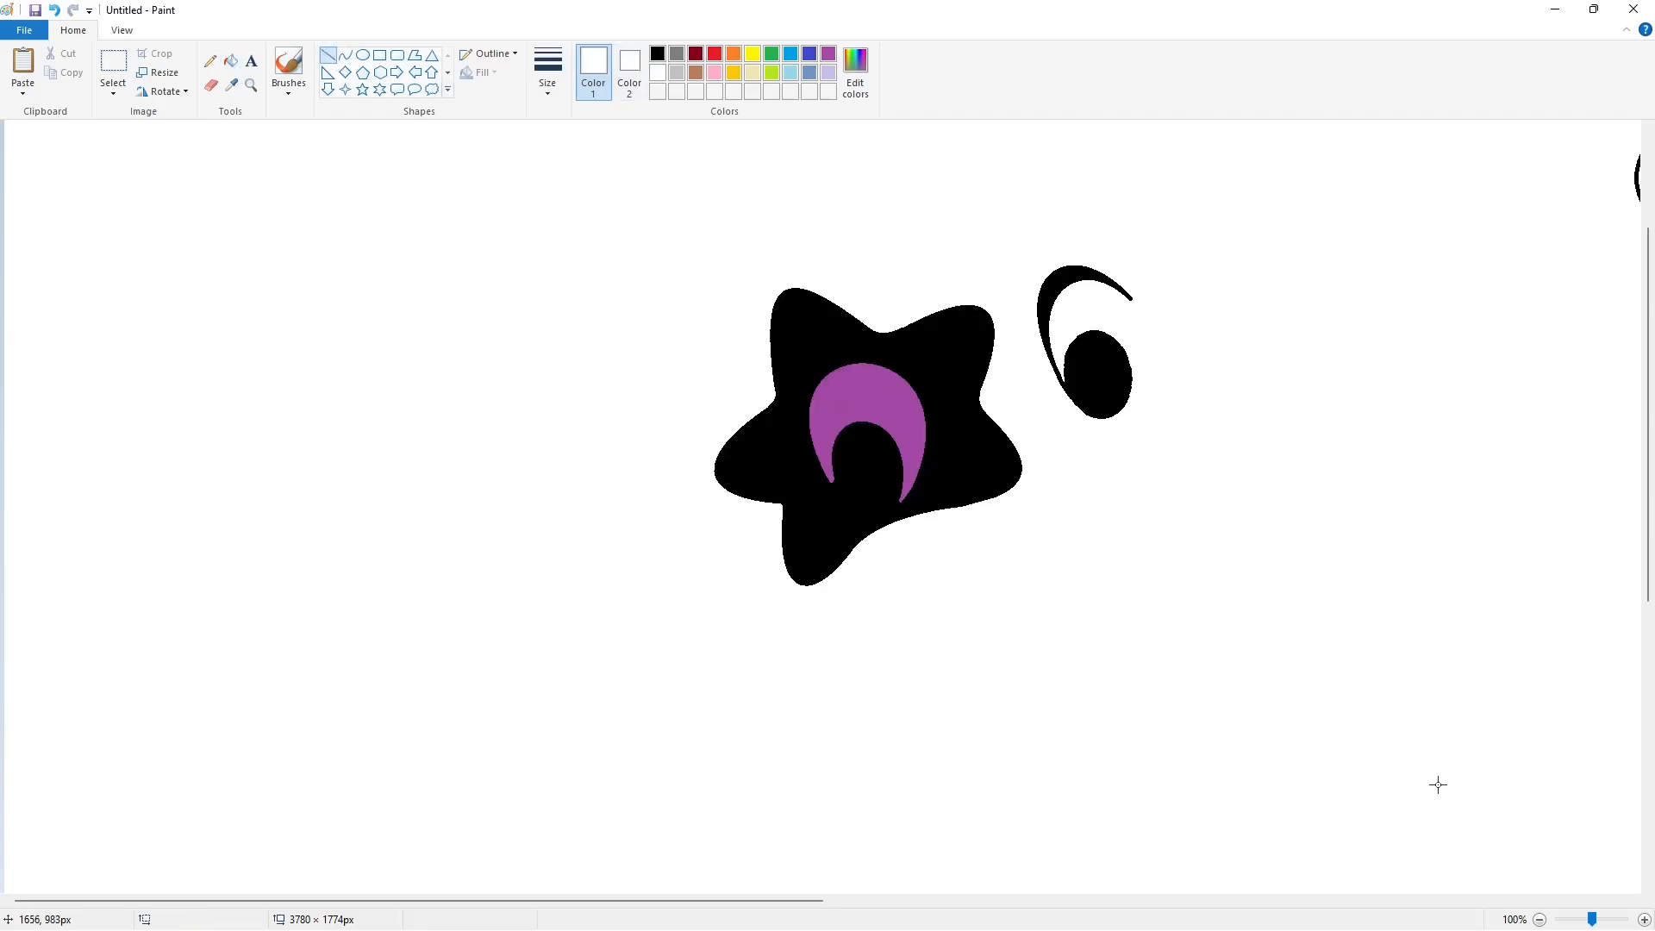
scroll(1438, 784, down, 1)
Draw black curves for the forehead slope and the large rounded snout of the head.
click(345, 55)
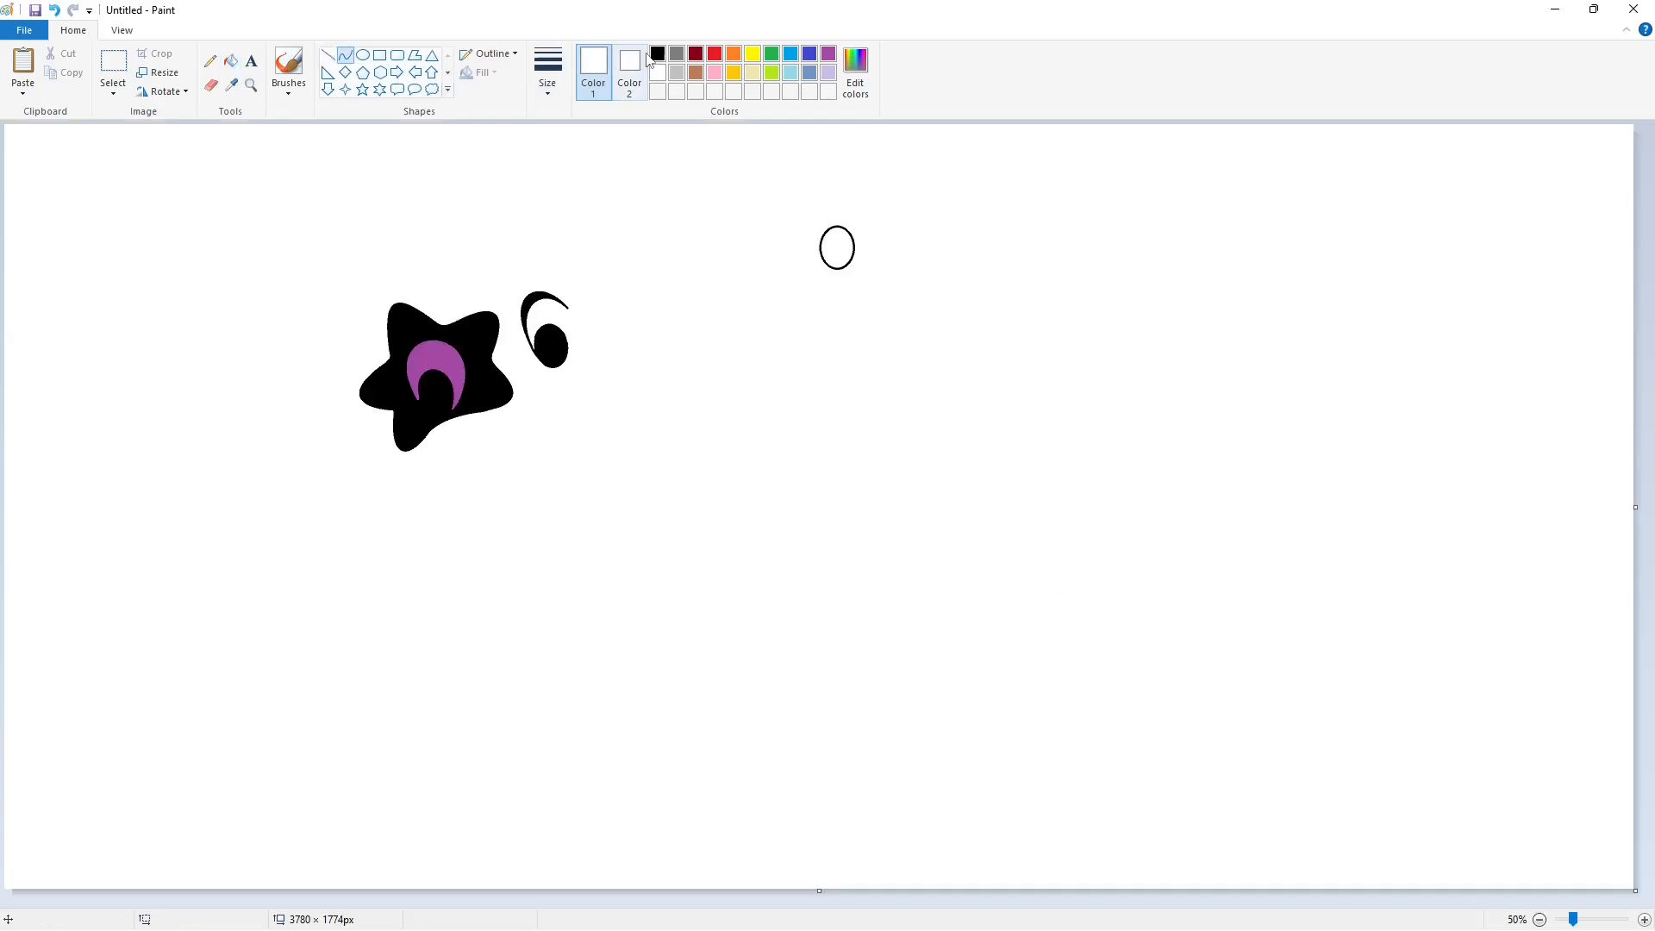
click(657, 53)
drag(517, 246, 621, 368)
drag(574, 306, 580, 297)
drag(620, 368, 448, 533)
mouse_move(545, 435)
mouse_down()
mouse_move(618, 407)
mouse_move(704, 414)
mouse_up()
drag(662, 444, 644, 577)
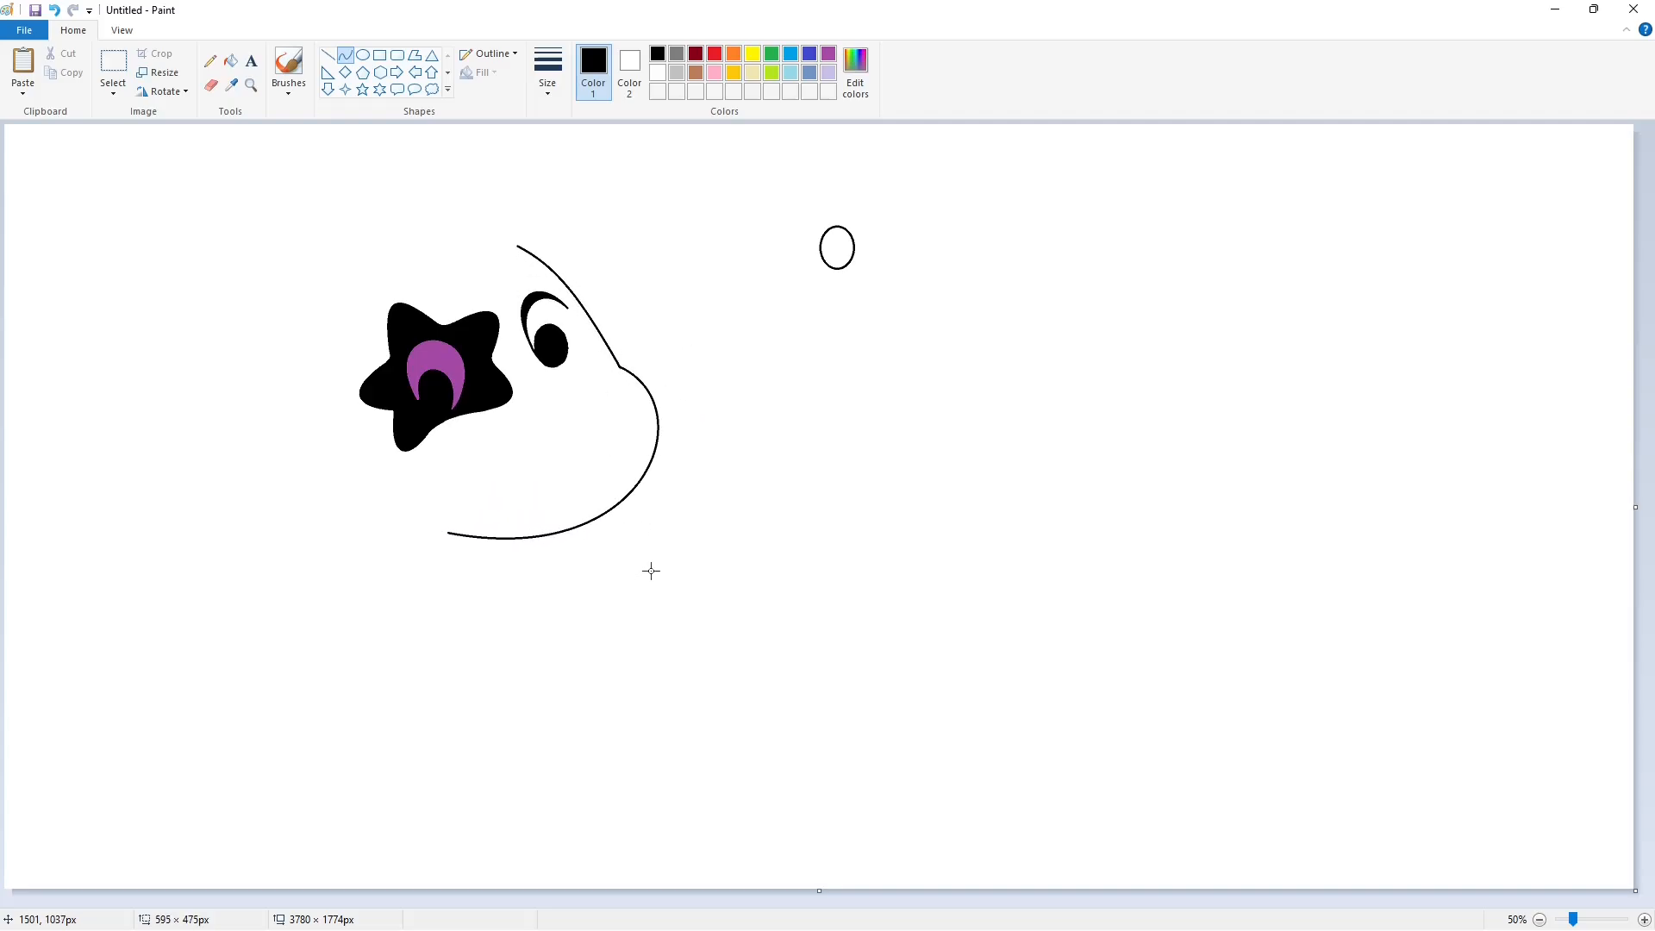
Draw the curved back of the head from the chin up past the star's left side.
drag(448, 533, 352, 315)
drag(383, 443, 327, 420)
click(328, 421)
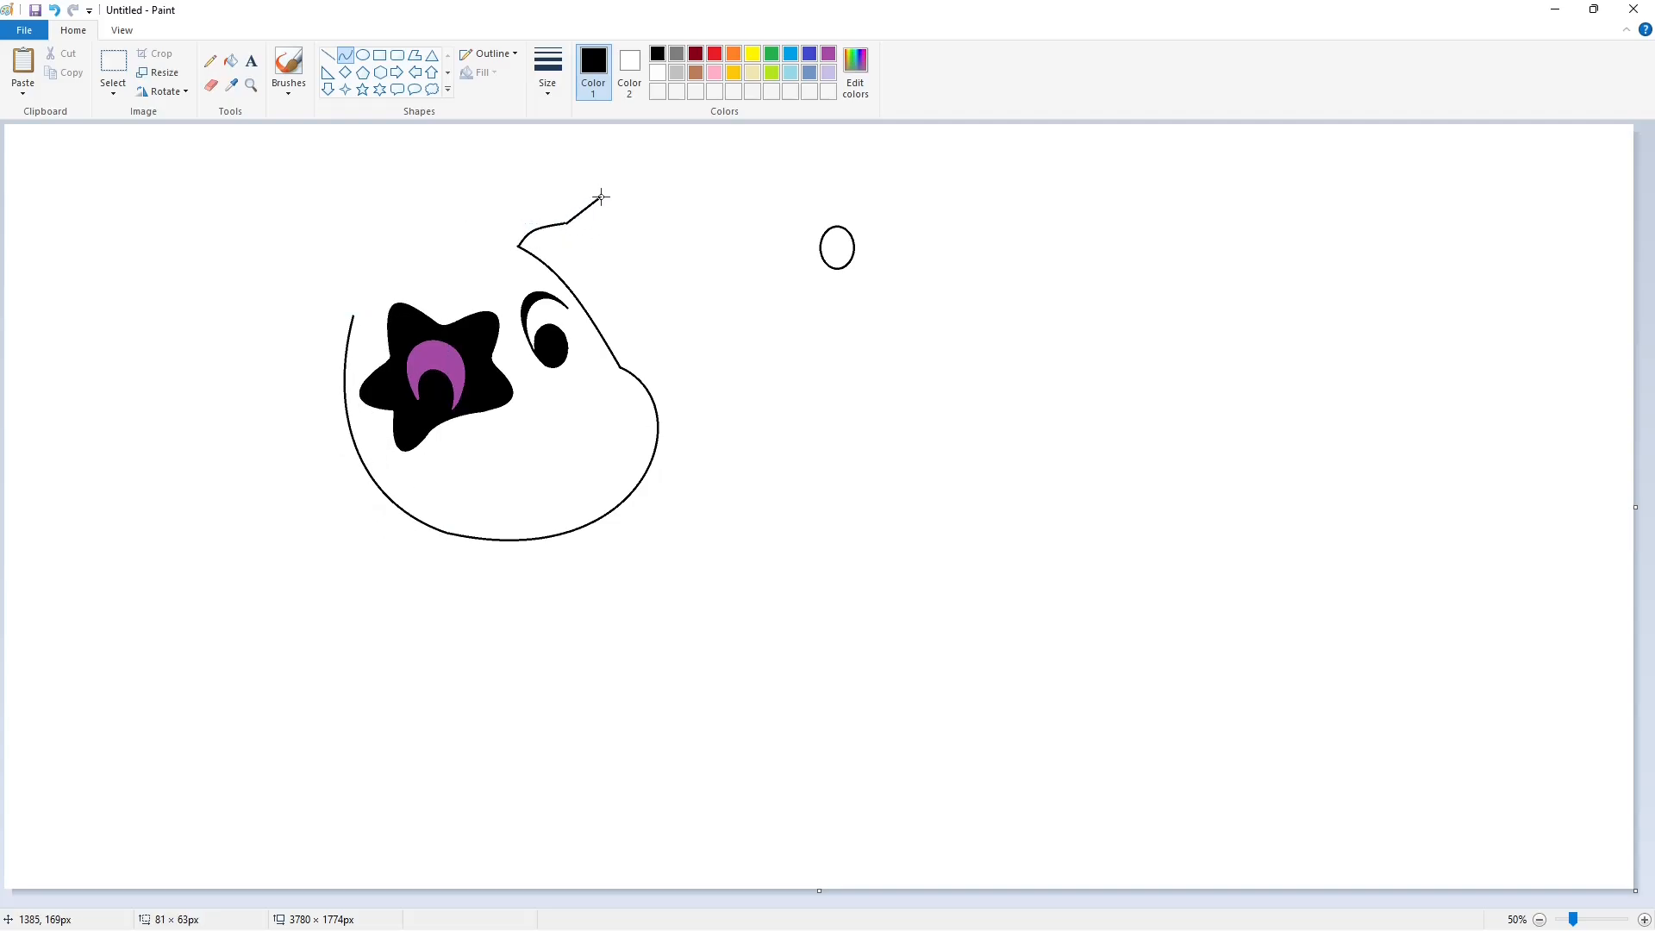
Outline the right ear and the pointed hair tufts beside it on top of the head.
drag(619, 192, 621, 191)
mouse_move(606, 205)
mouse_down()
mouse_move(613, 224)
mouse_move(631, 213)
mouse_move(509, 229)
mouse_move(596, 174)
mouse_up()
drag(559, 179, 500, 179)
drag(517, 180, 475, 228)
drag(489, 178, 493, 208)
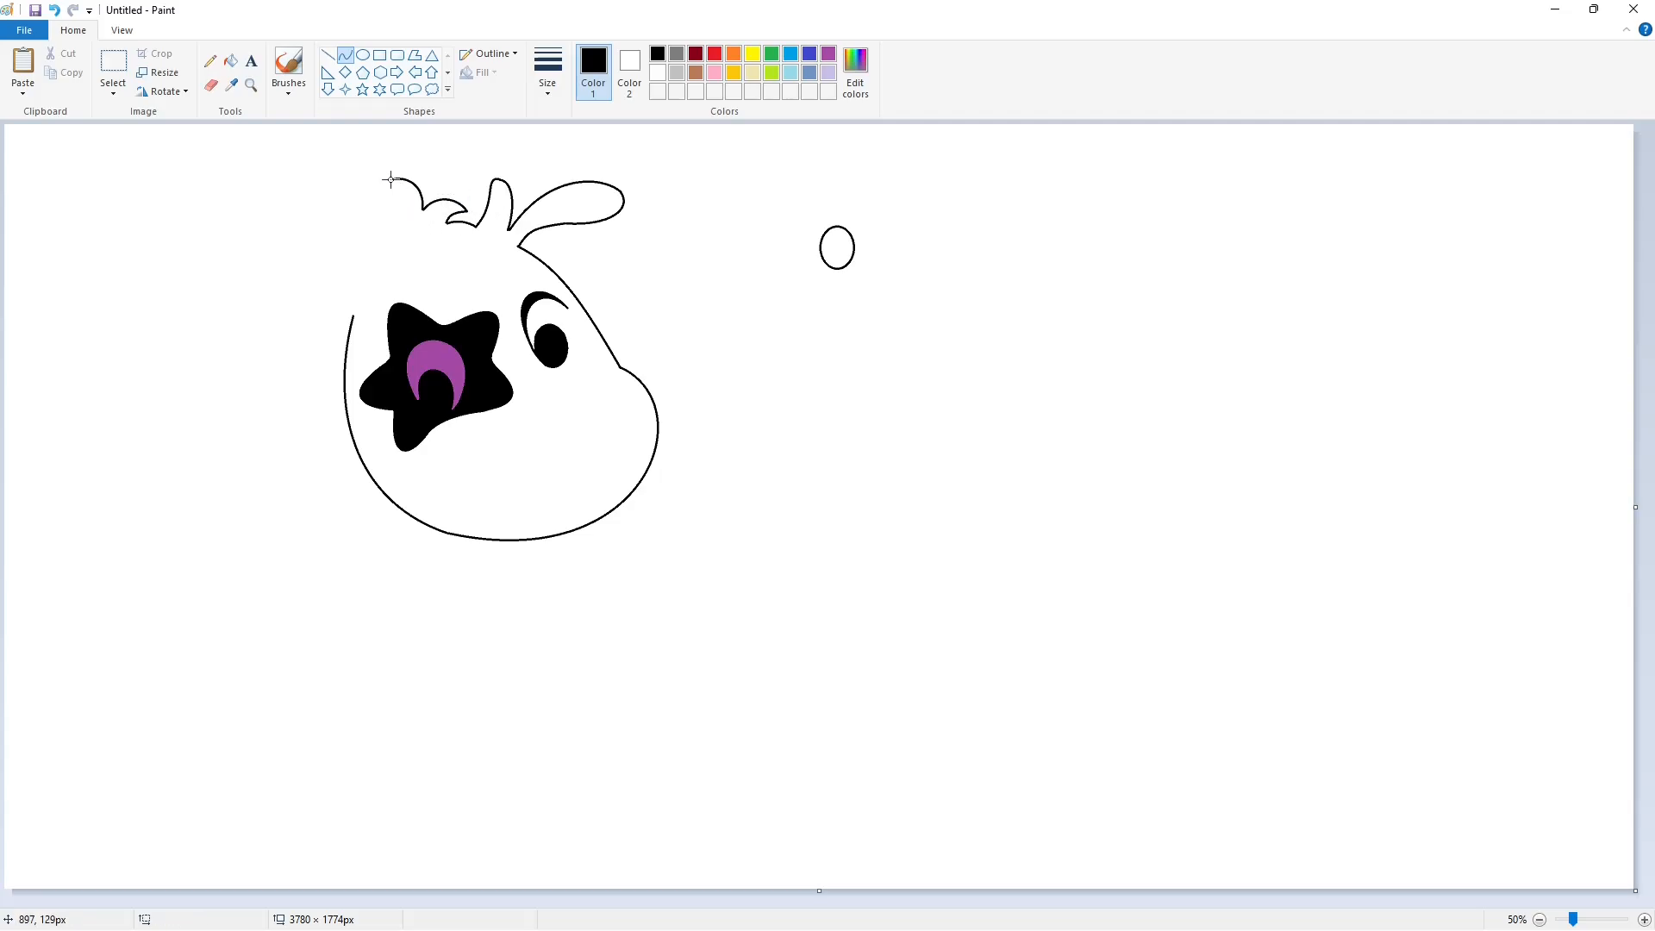
Draw the tall hair tuft's left side and the smaller tuft on the left of the head.
drag(391, 179, 395, 261)
mouse_move(409, 188)
mouse_down()
mouse_move(378, 229)
mouse_move(350, 221)
mouse_up()
click(492, 233)
click(370, 255)
click(371, 256)
click(466, 270)
drag(336, 234, 355, 296)
click(455, 251)
click(392, 309)
Outline the left ear with curves joining the hair tuft to the back of the head.
mouse_move(343, 294)
mouse_down()
mouse_move(258, 347)
mouse_move(291, 291)
mouse_up()
mouse_move(262, 331)
mouse_down()
mouse_move(240, 328)
mouse_move(355, 314)
mouse_up()
click(404, 329)
drag(277, 352, 274, 368)
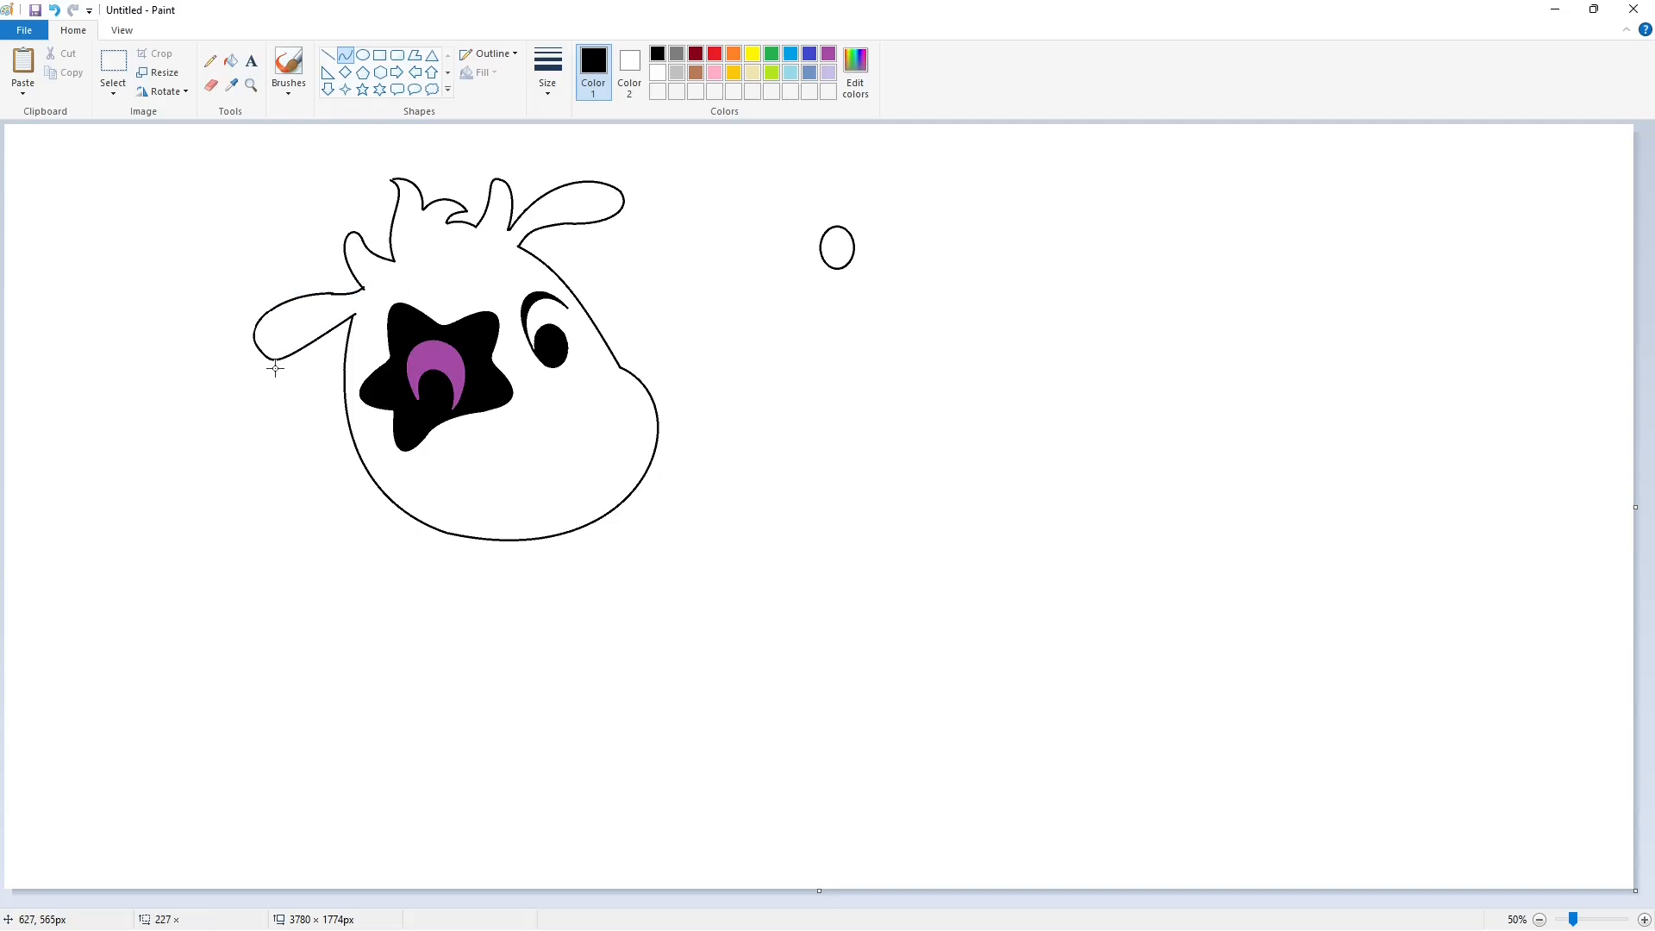
drag(329, 319, 327, 310)
Fill the star and eye parts indigo, and fill the rest of the head black.
click(230, 61)
click(809, 54)
click(478, 379)
click(550, 332)
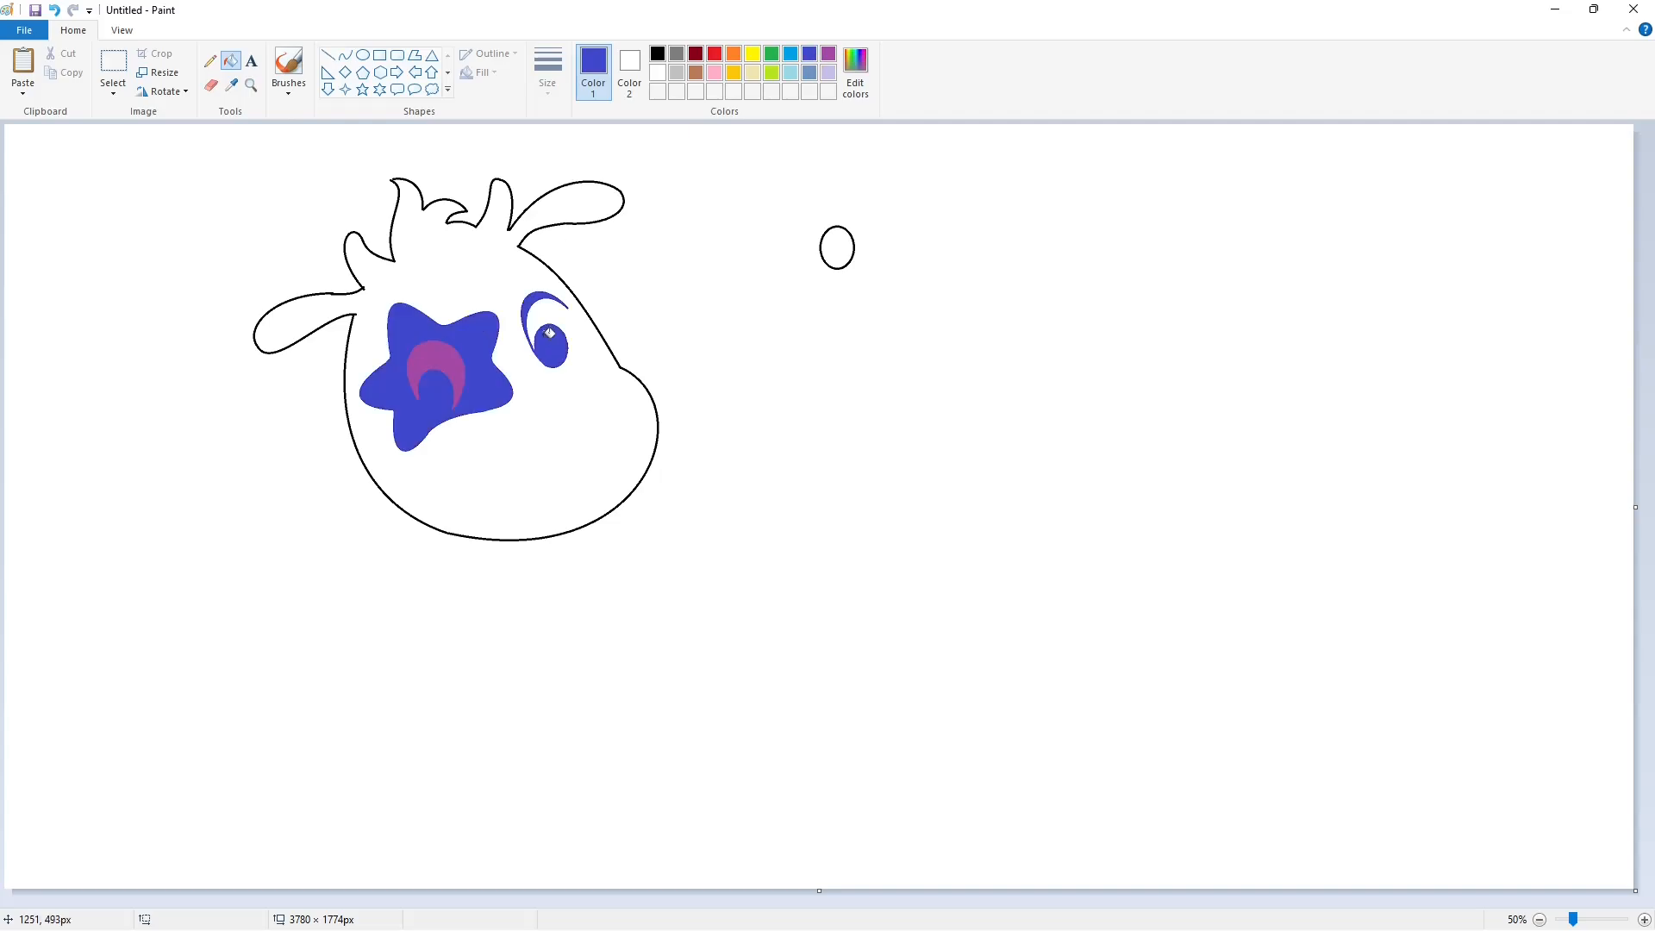
click(657, 53)
click(584, 431)
Smooth the edges of both ears with short white and black lines.
click(1645, 920)
click(328, 54)
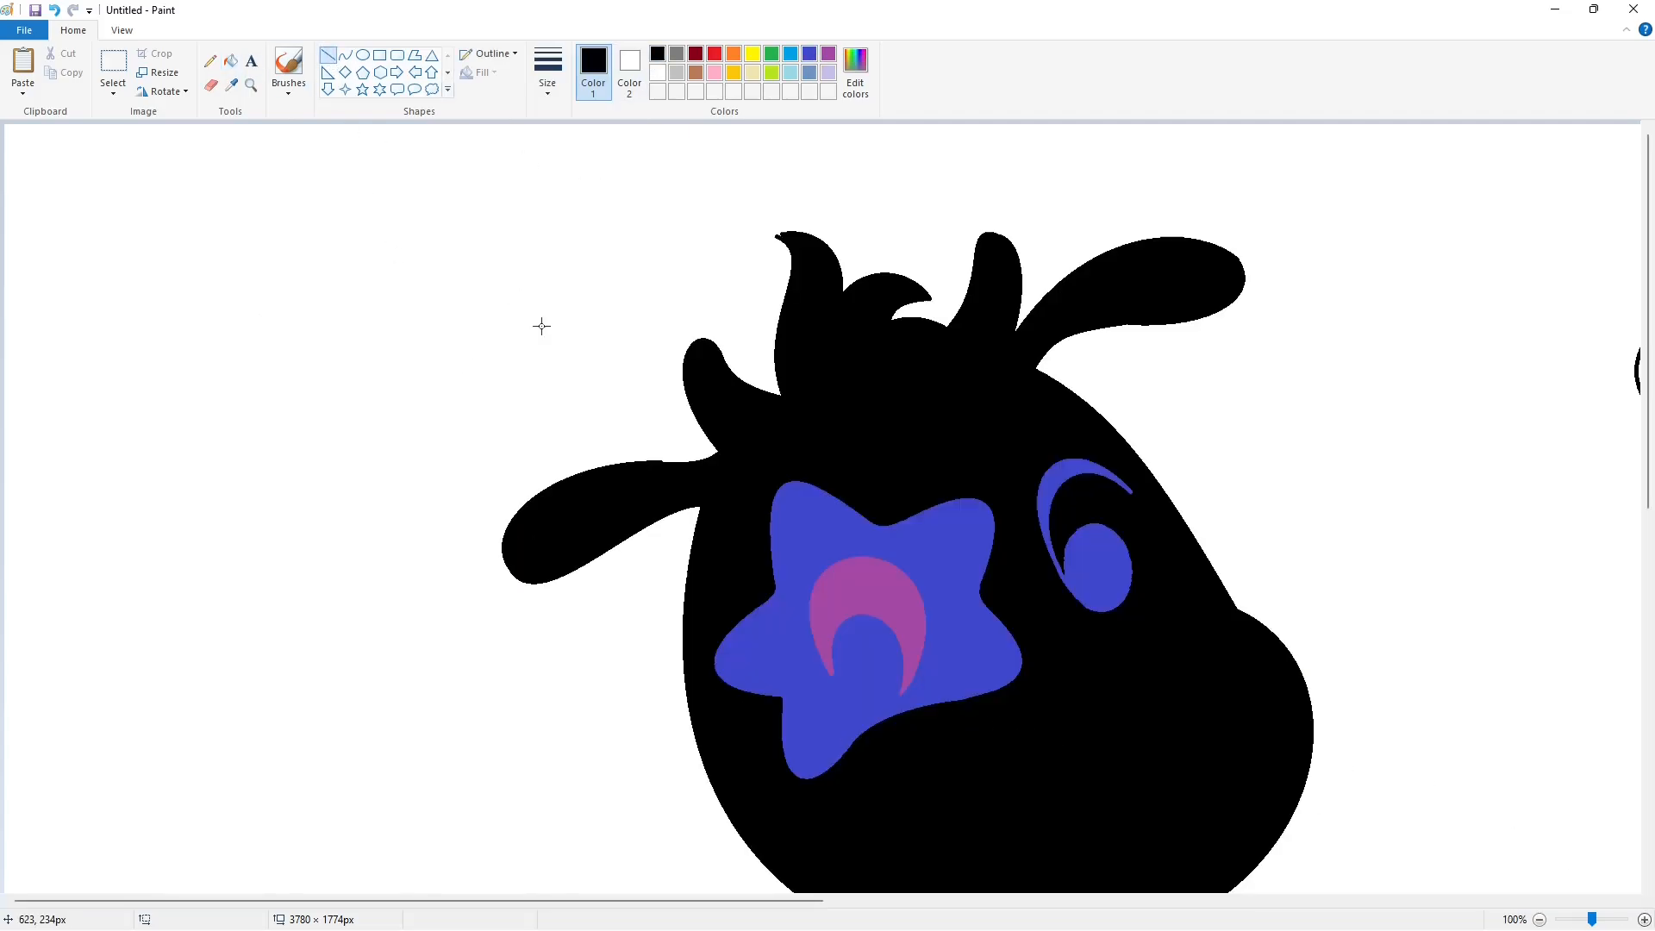
click(657, 73)
drag(634, 457, 667, 457)
click(656, 54)
drag(1119, 325, 1133, 322)
click(1224, 365)
Smooth the chin's lower left edge with a short white line.
click(658, 72)
scroll(1363, 519, down, 3)
drag(873, 747, 918, 759)
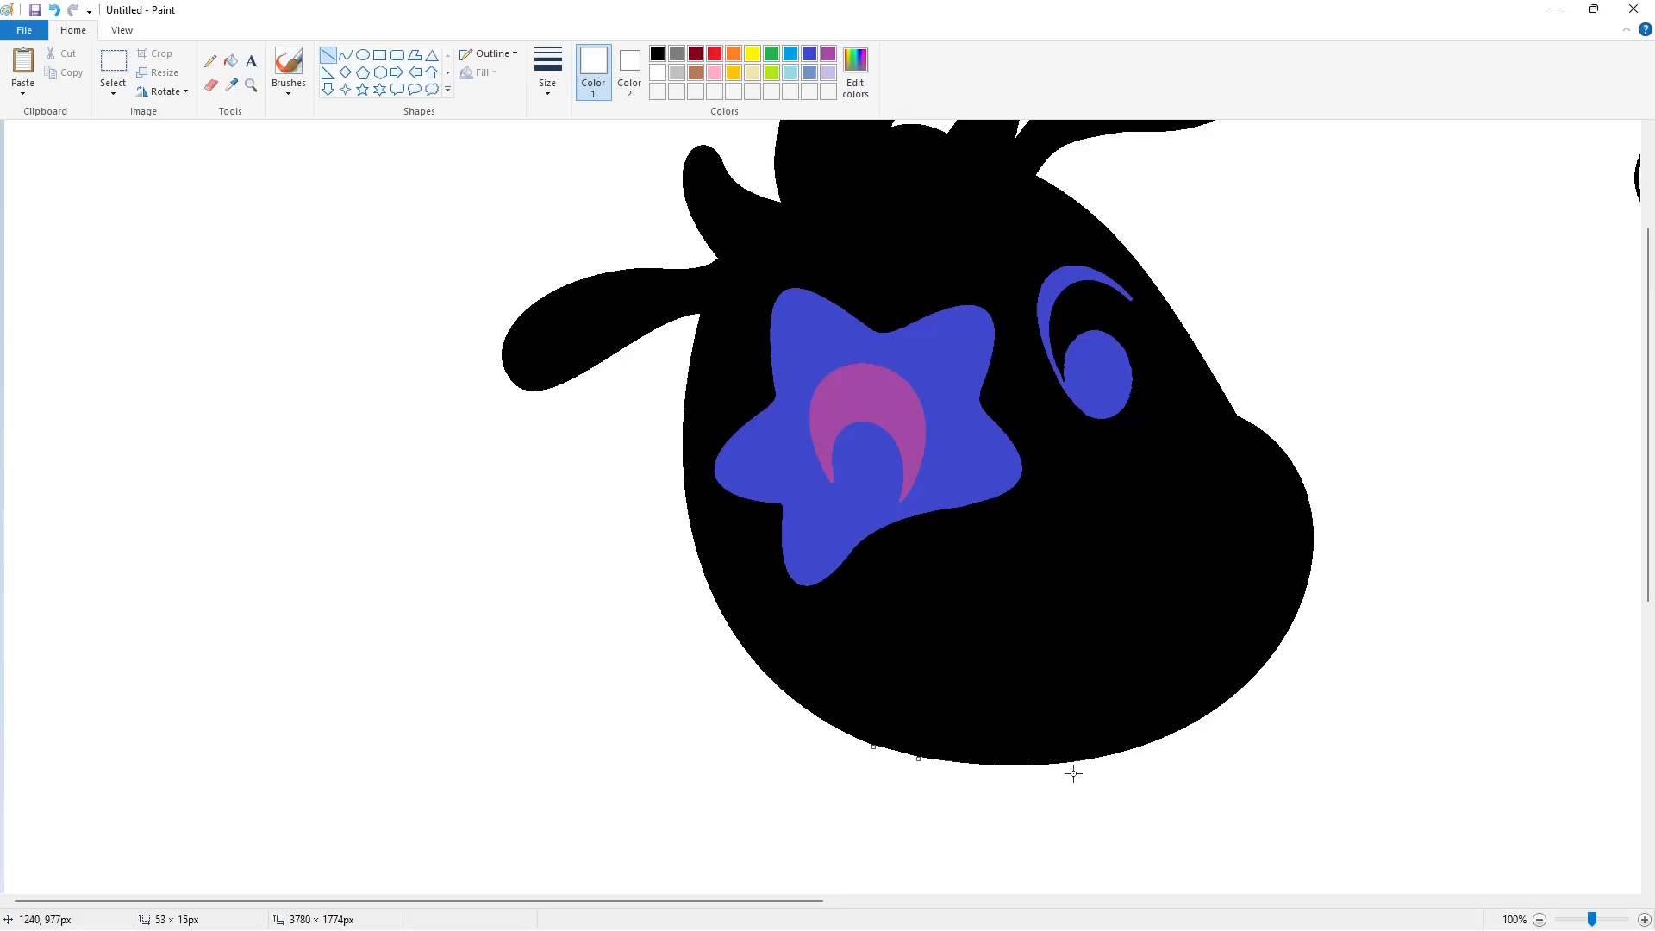
scroll(1073, 773, up, 2)
scroll(1433, 819, down, 1)
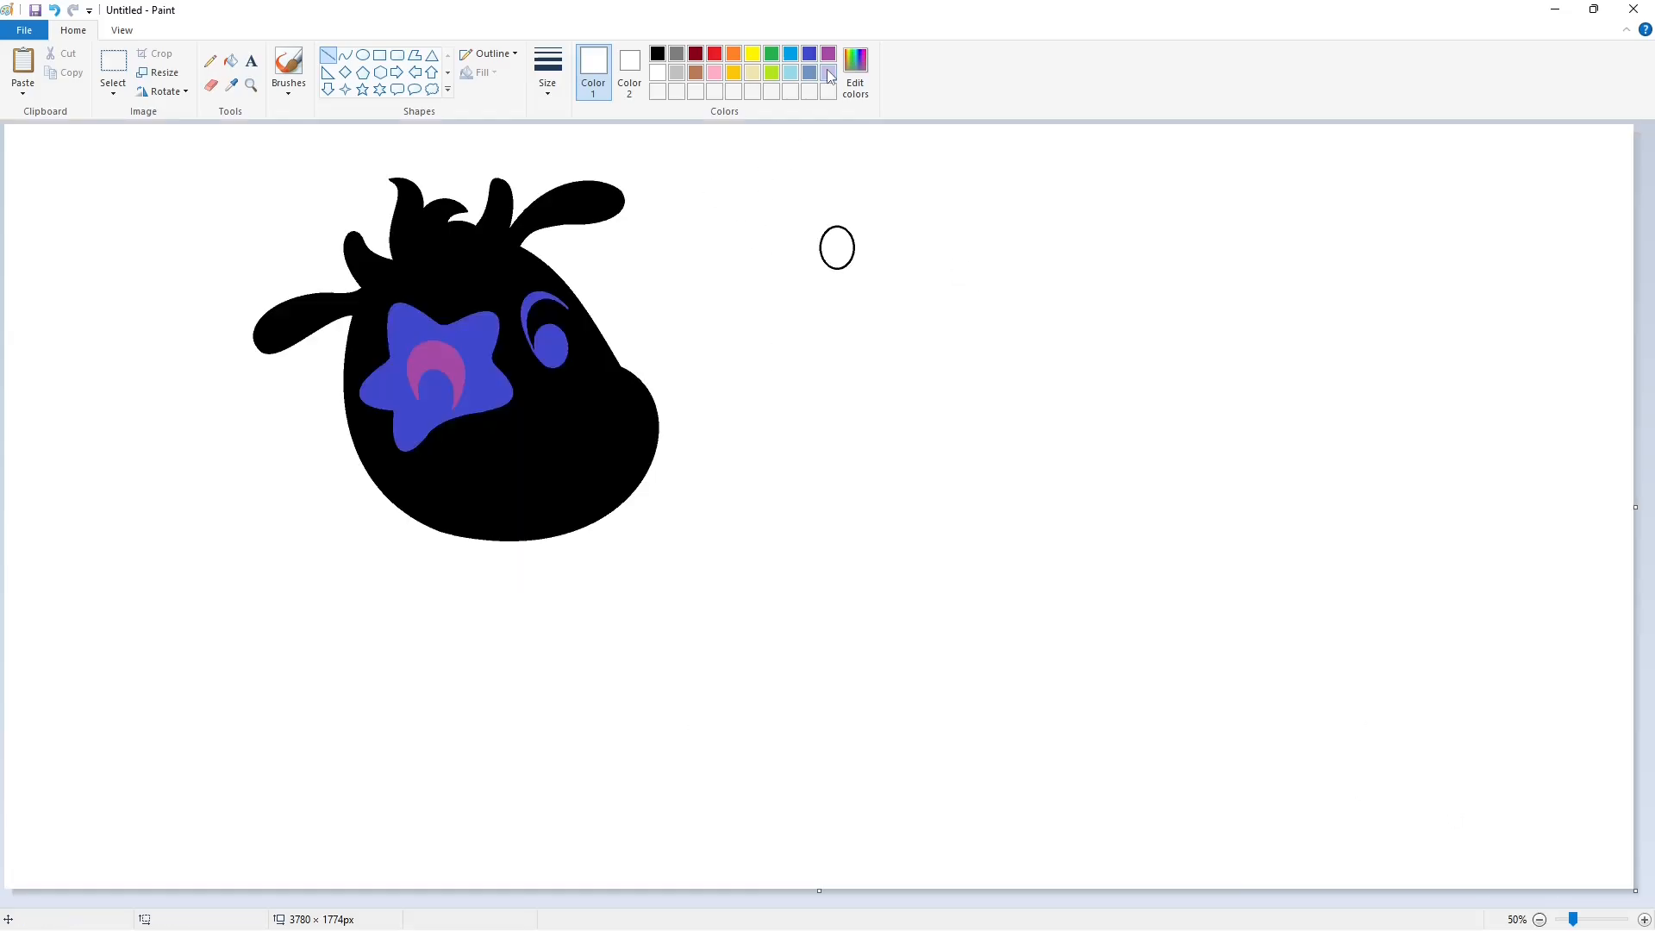
Recolor the black head, ears and hair brown.
click(829, 74)
click(231, 61)
click(696, 71)
click(606, 288)
Draw a black curve across each ear to mark off its tip.
click(345, 54)
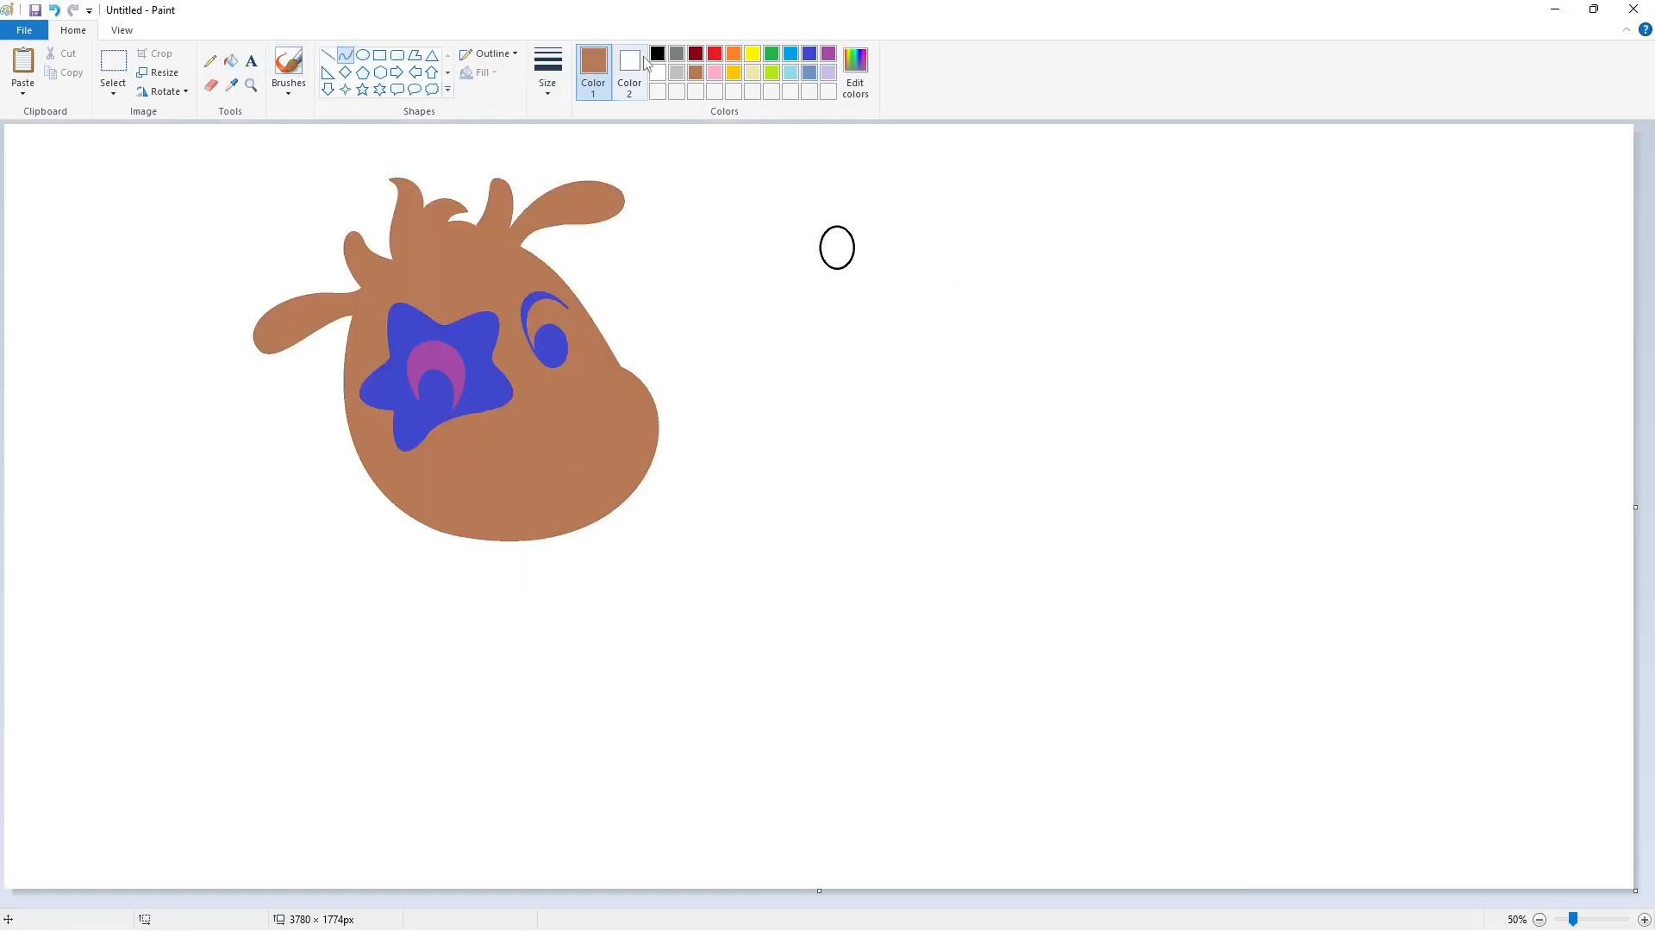
click(657, 53)
drag(587, 178, 594, 211)
click(576, 209)
click(677, 247)
drag(268, 306, 293, 345)
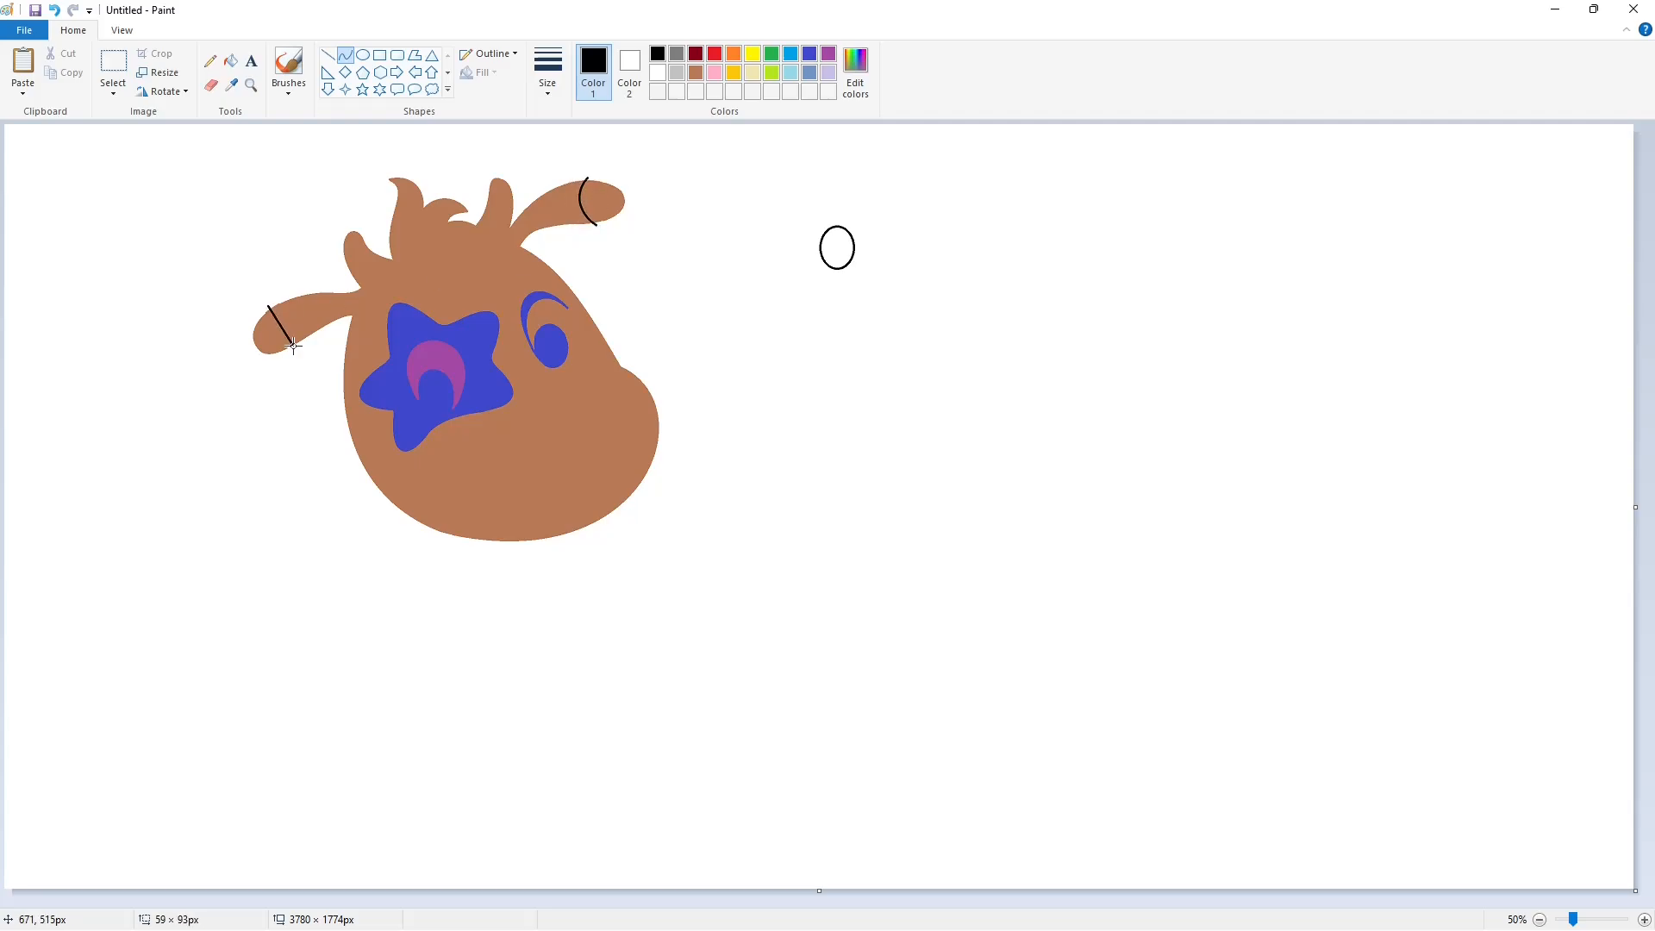
click(296, 325)
click(362, 371)
Trim the ends of the ear-tip curves that stick out beyond the ears with white lines.
click(1644, 920)
click(329, 55)
click(658, 74)
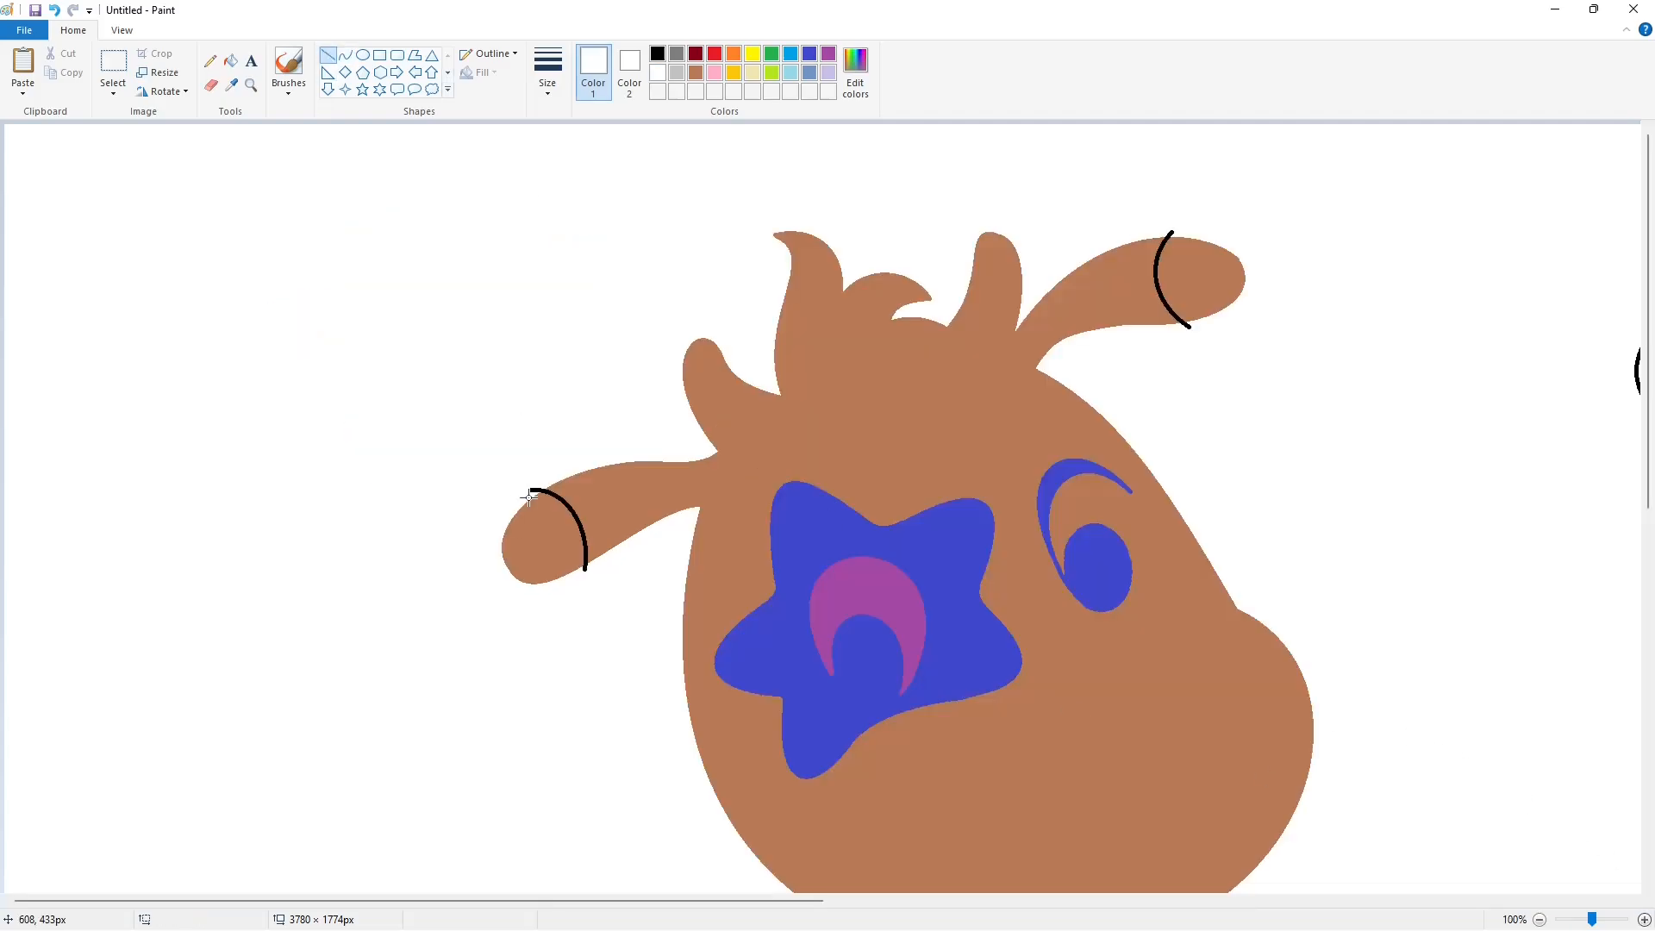
drag(579, 571, 597, 559)
click(624, 558)
Fill both ear tips black.
click(230, 60)
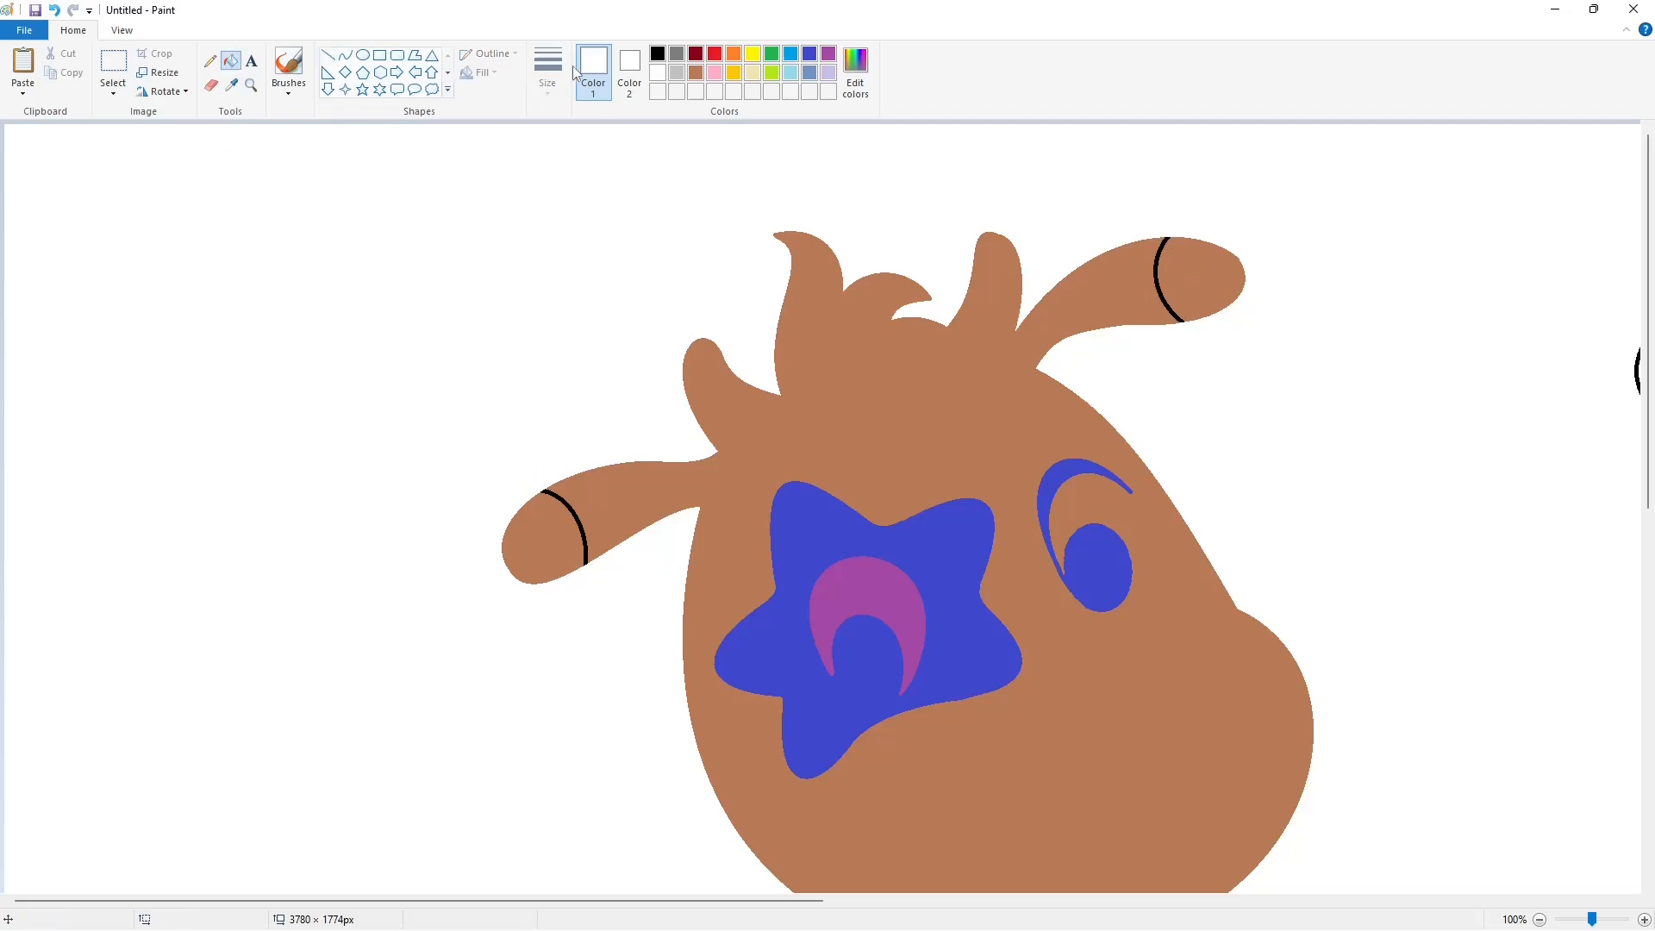
click(658, 53)
click(530, 547)
click(1207, 277)
scroll(1178, 639, down, 1)
Draw the muzzle's upper boundary as two black curves from the snout bridge to the chin.
click(345, 54)
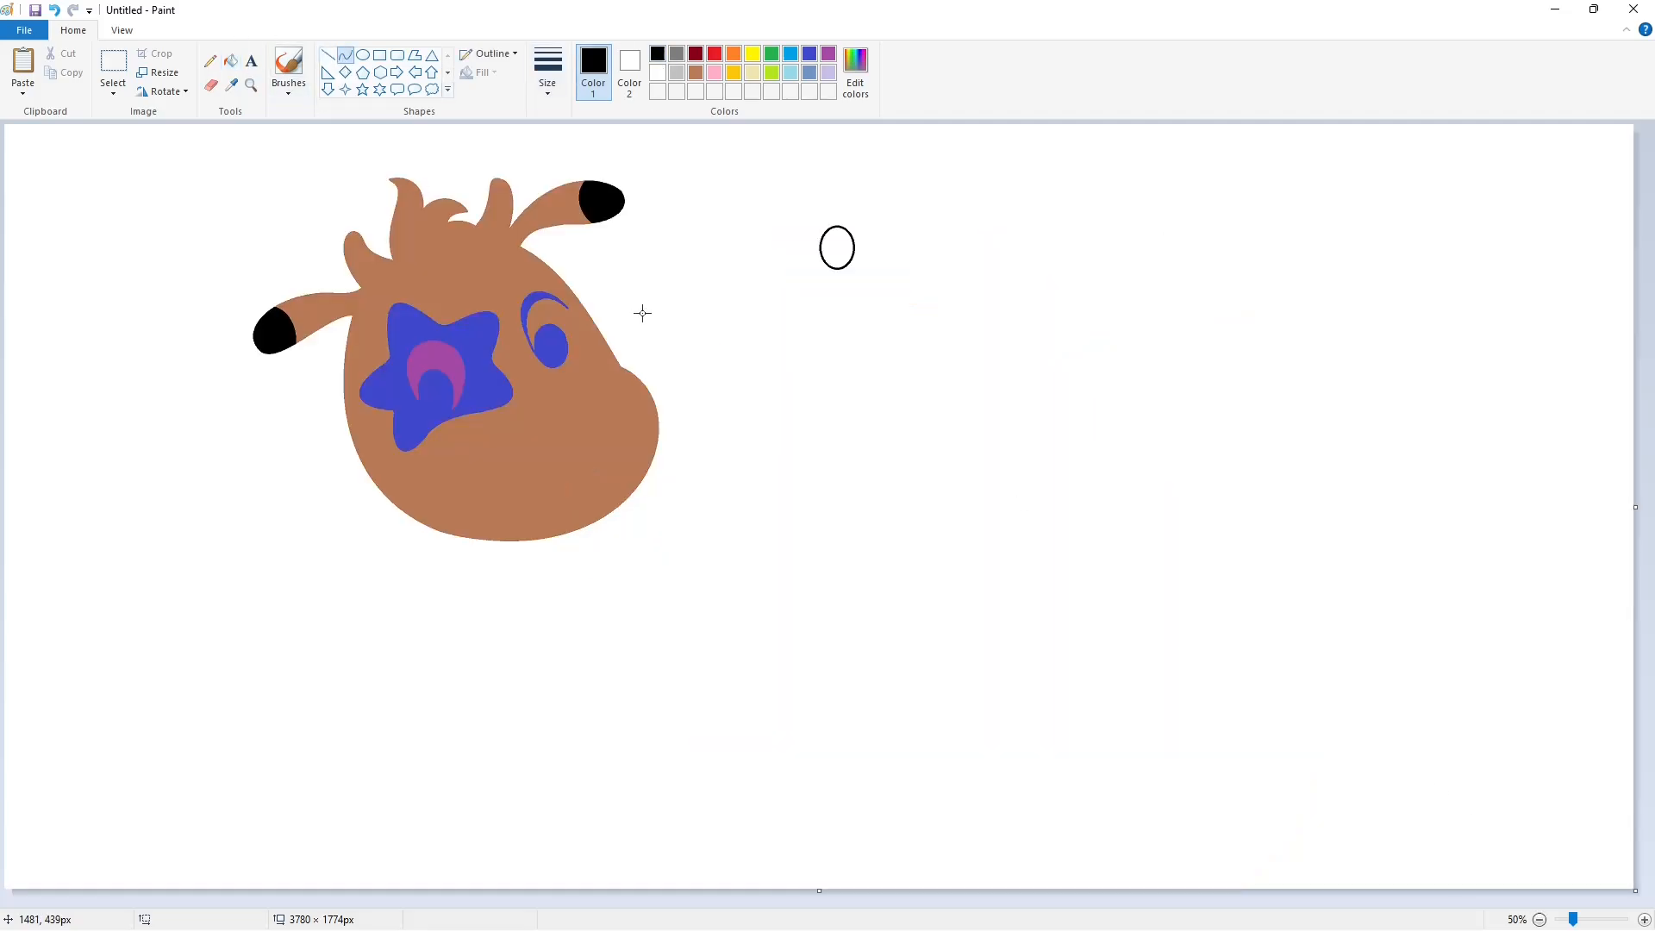
click(591, 371)
mouse_move(591, 401)
mouse_down()
mouse_move(486, 463)
mouse_move(439, 510)
mouse_move(448, 533)
mouse_up()
click(588, 383)
click(837, 405)
click(591, 377)
click(588, 379)
click(548, 419)
click(466, 406)
drag(416, 453, 382, 476)
click(812, 448)
Trim the muzzle curve's lower end at the chin with a short white line.
click(1644, 919)
scroll(1002, 768, down, 3)
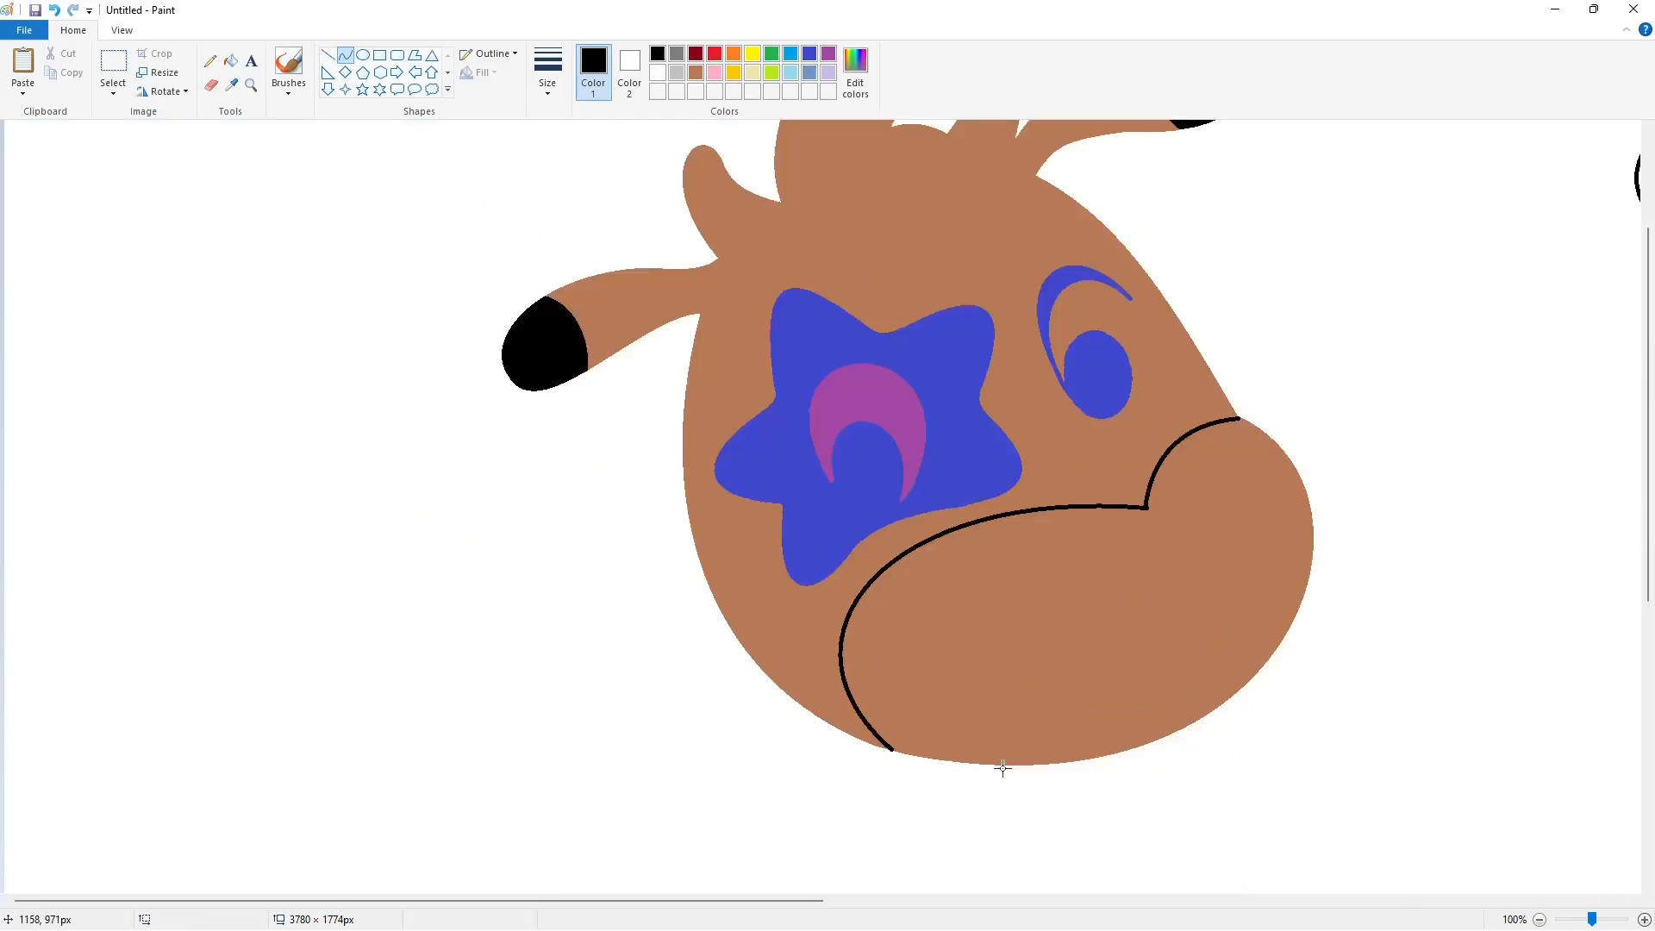
drag(695, 901, 873, 905)
click(329, 56)
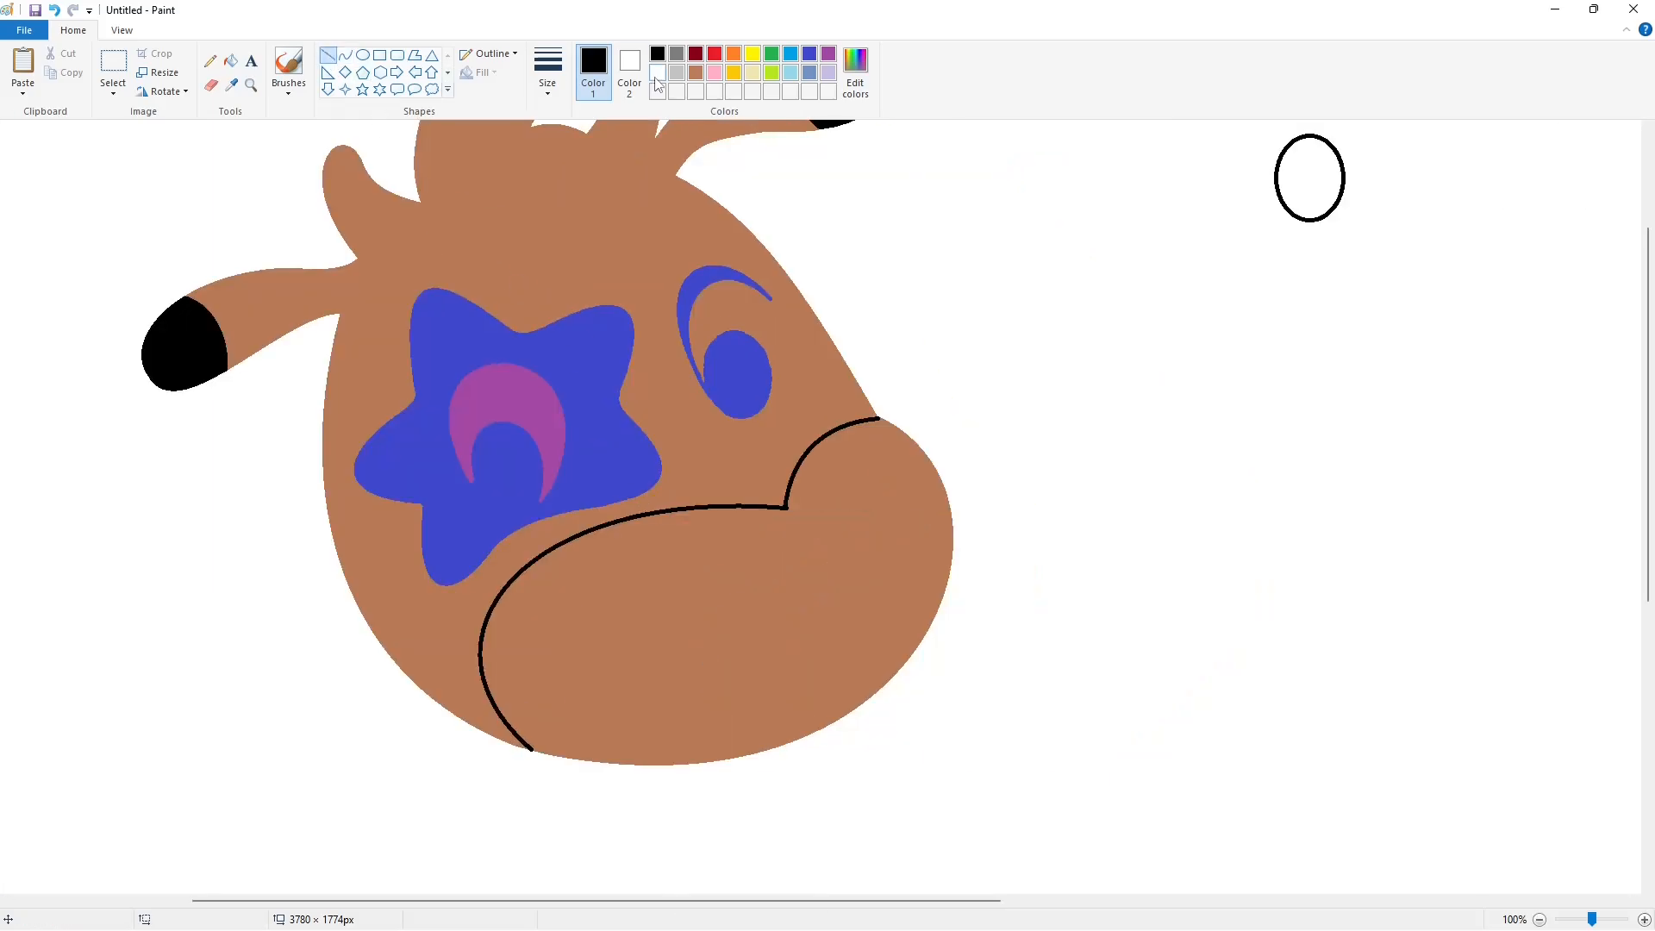
click(658, 72)
drag(514, 750, 547, 754)
click(1385, 820)
click(1540, 920)
Fill the muzzle and its boundary line blue-gray, using black to merge them first.
click(231, 61)
click(586, 448)
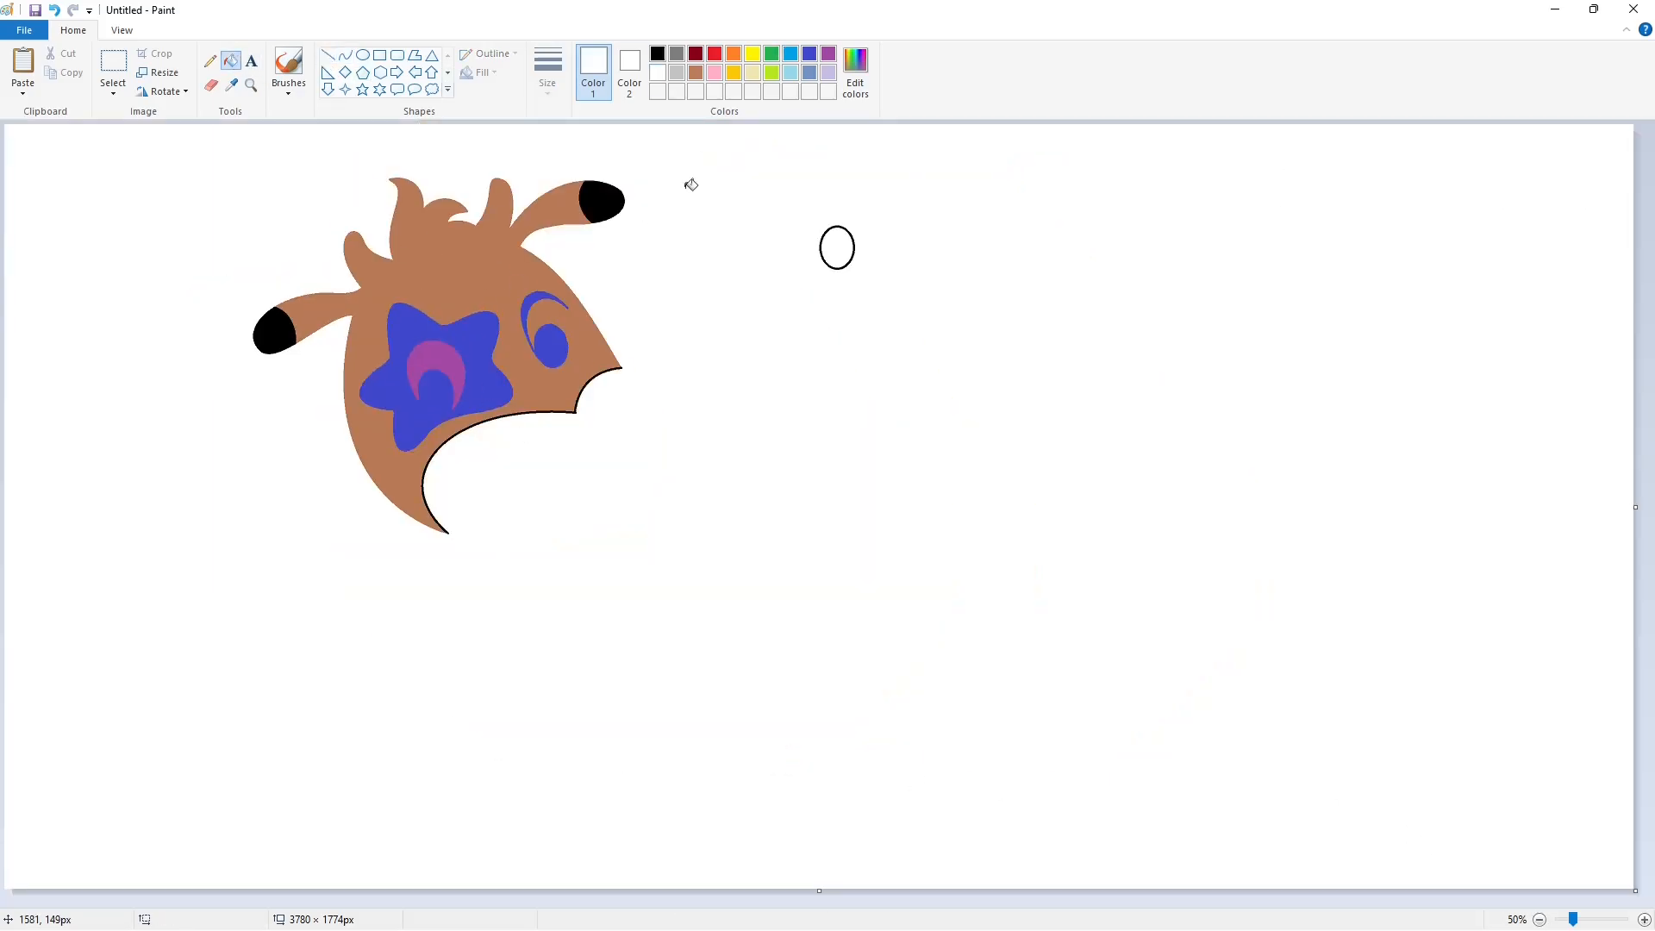
key(ctrl+z)
click(658, 53)
click(604, 431)
click(810, 73)
click(603, 462)
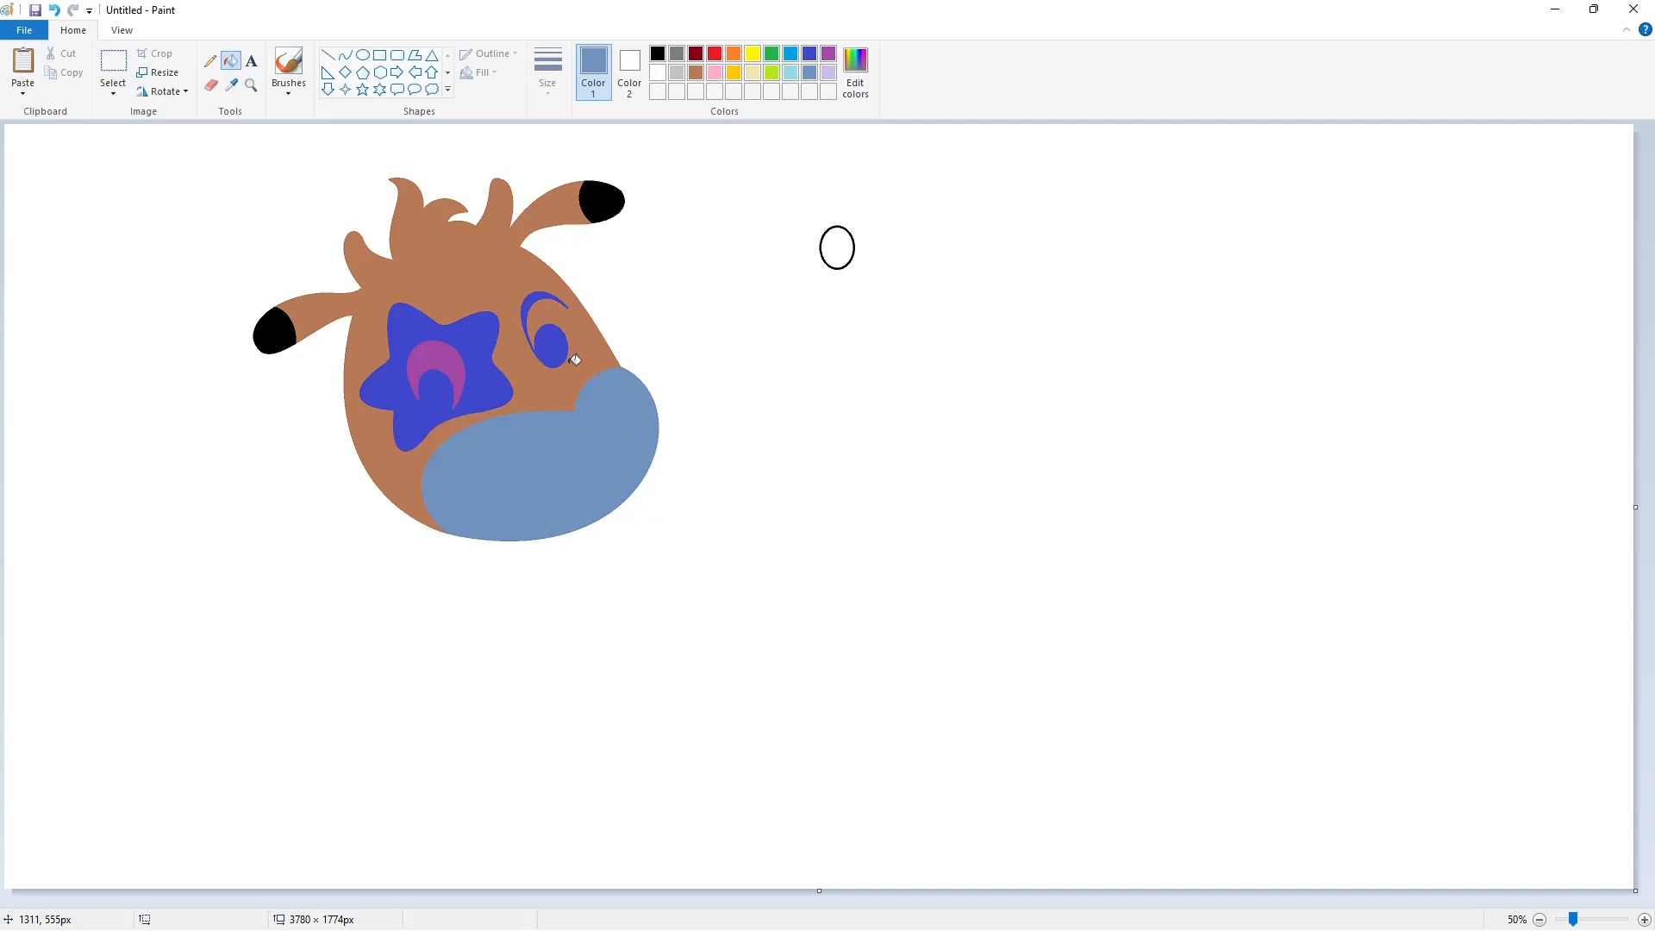
Draw a small black oval nostril on the lower left part of the muzzle.
click(363, 55)
click(657, 53)
drag(508, 463, 544, 506)
Place a second spare oval outline beside the existing one, then copy and paste an oval for the second nostril.
mouse_move(617, 412)
mouse_down()
mouse_move(650, 454)
mouse_move(983, 241)
mouse_move(1035, 304)
mouse_up()
click(113, 64)
key(ctrl+c)
key(ctrl+v)
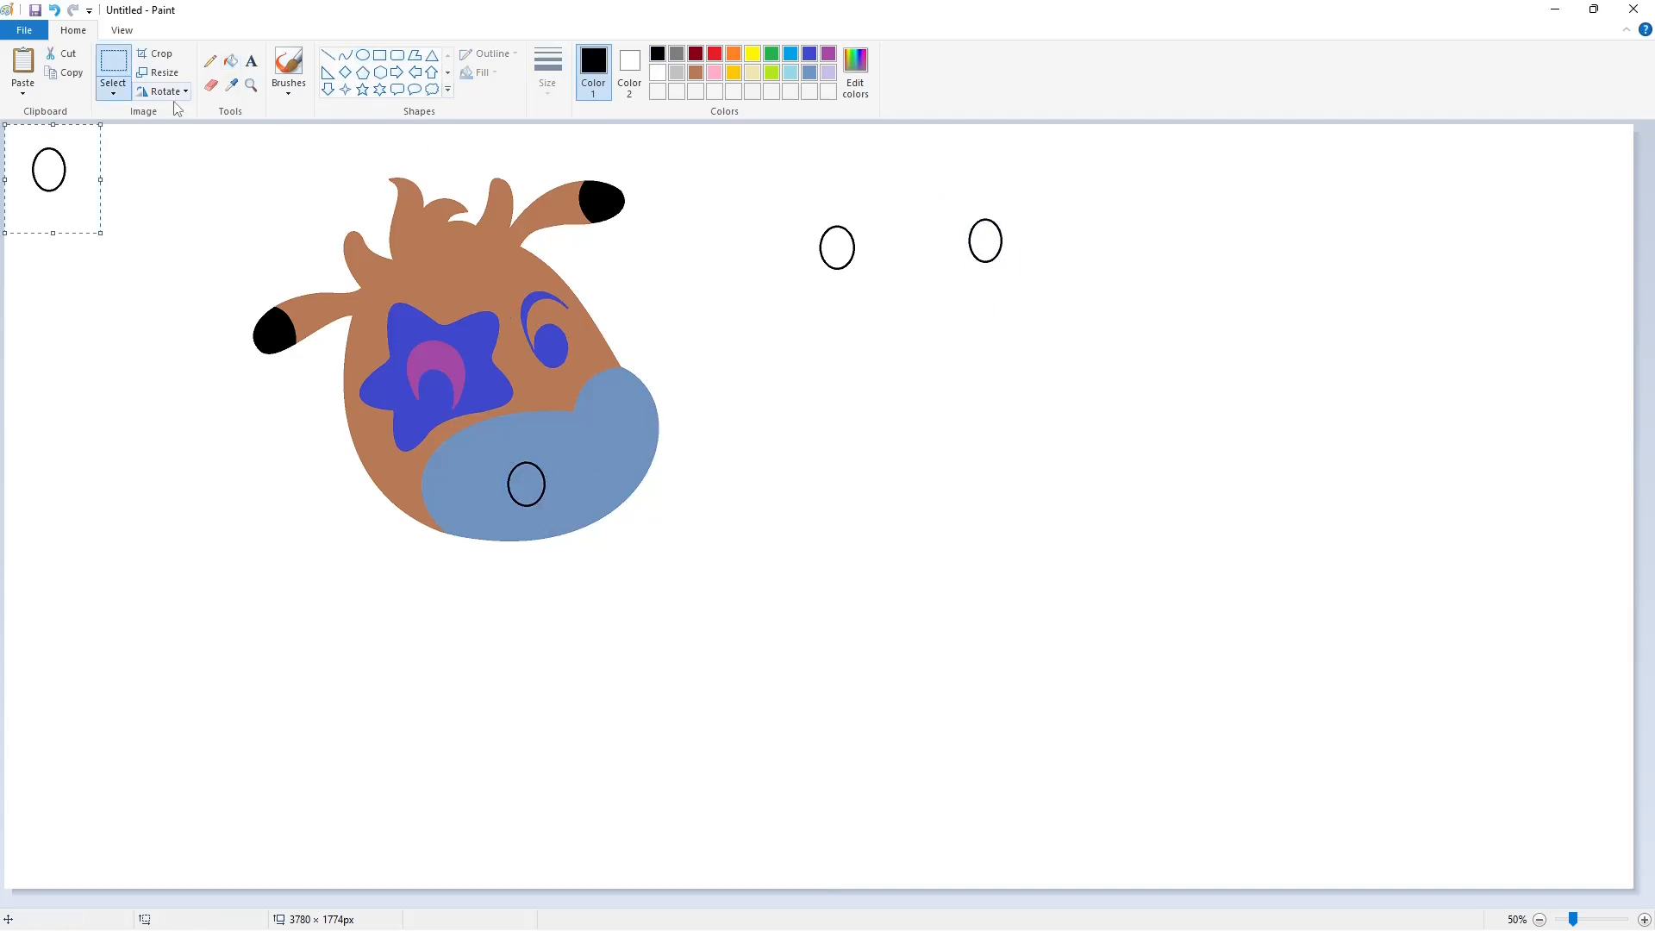
Try skewing pasted copies of the oval by 10 degrees, undoing each attempt.
key(ctrl+w)
text(100)
key(Return)
key(ctrl+z)
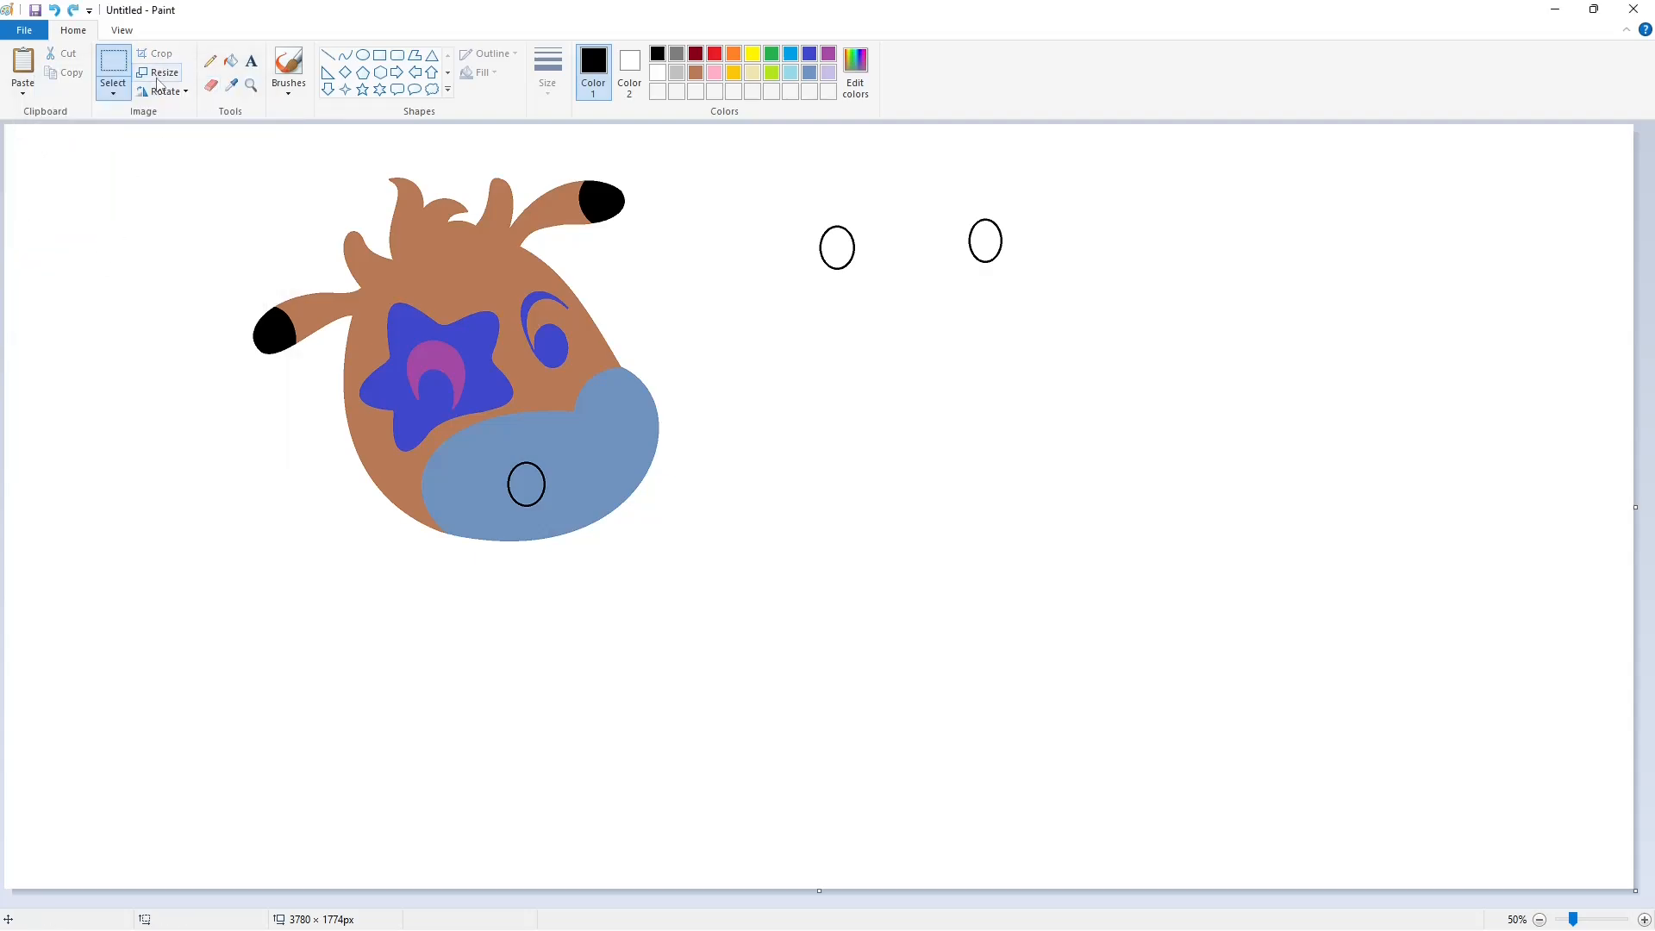
key(ctrl+v)
click(160, 72)
drag(215, 199, 170, 205)
text(10)
key(Return)
key(ctrl+z)
Try placing an oval copy skewed by 10 degrees on the muzzle as the second nostril, then undo it.
key(ctrl+v)
click(161, 73)
text(10)
key(Return)
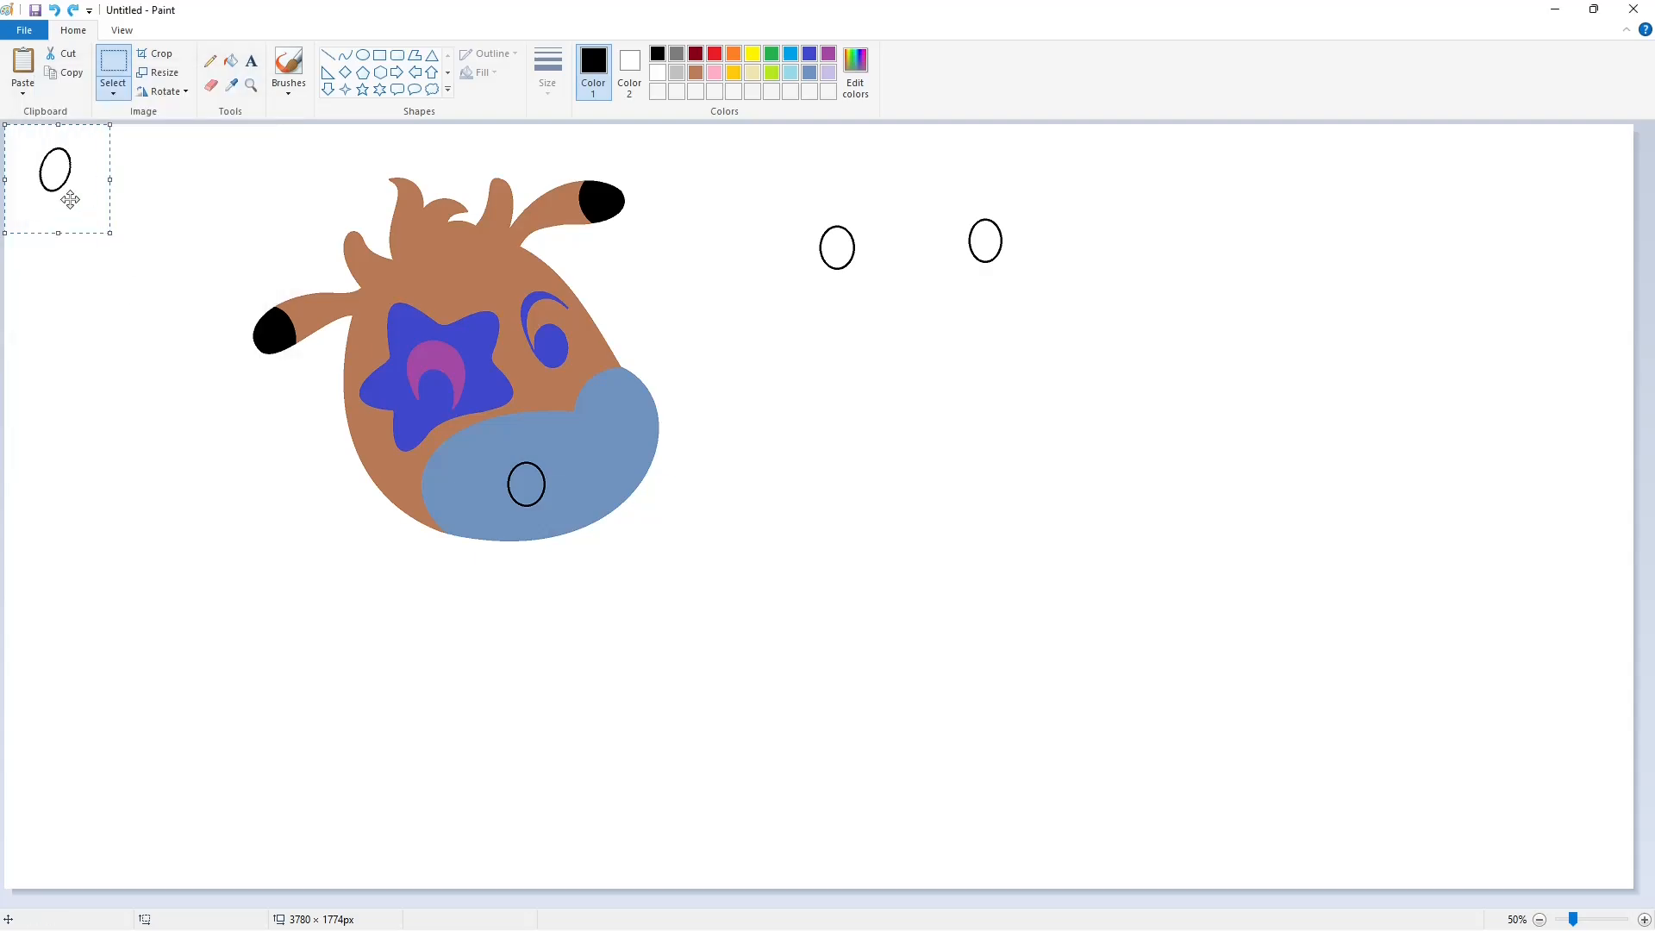
drag(70, 199, 646, 463)
click(162, 91)
click(116, 91)
click(153, 255)
click(838, 428)
key(ctrl+z)
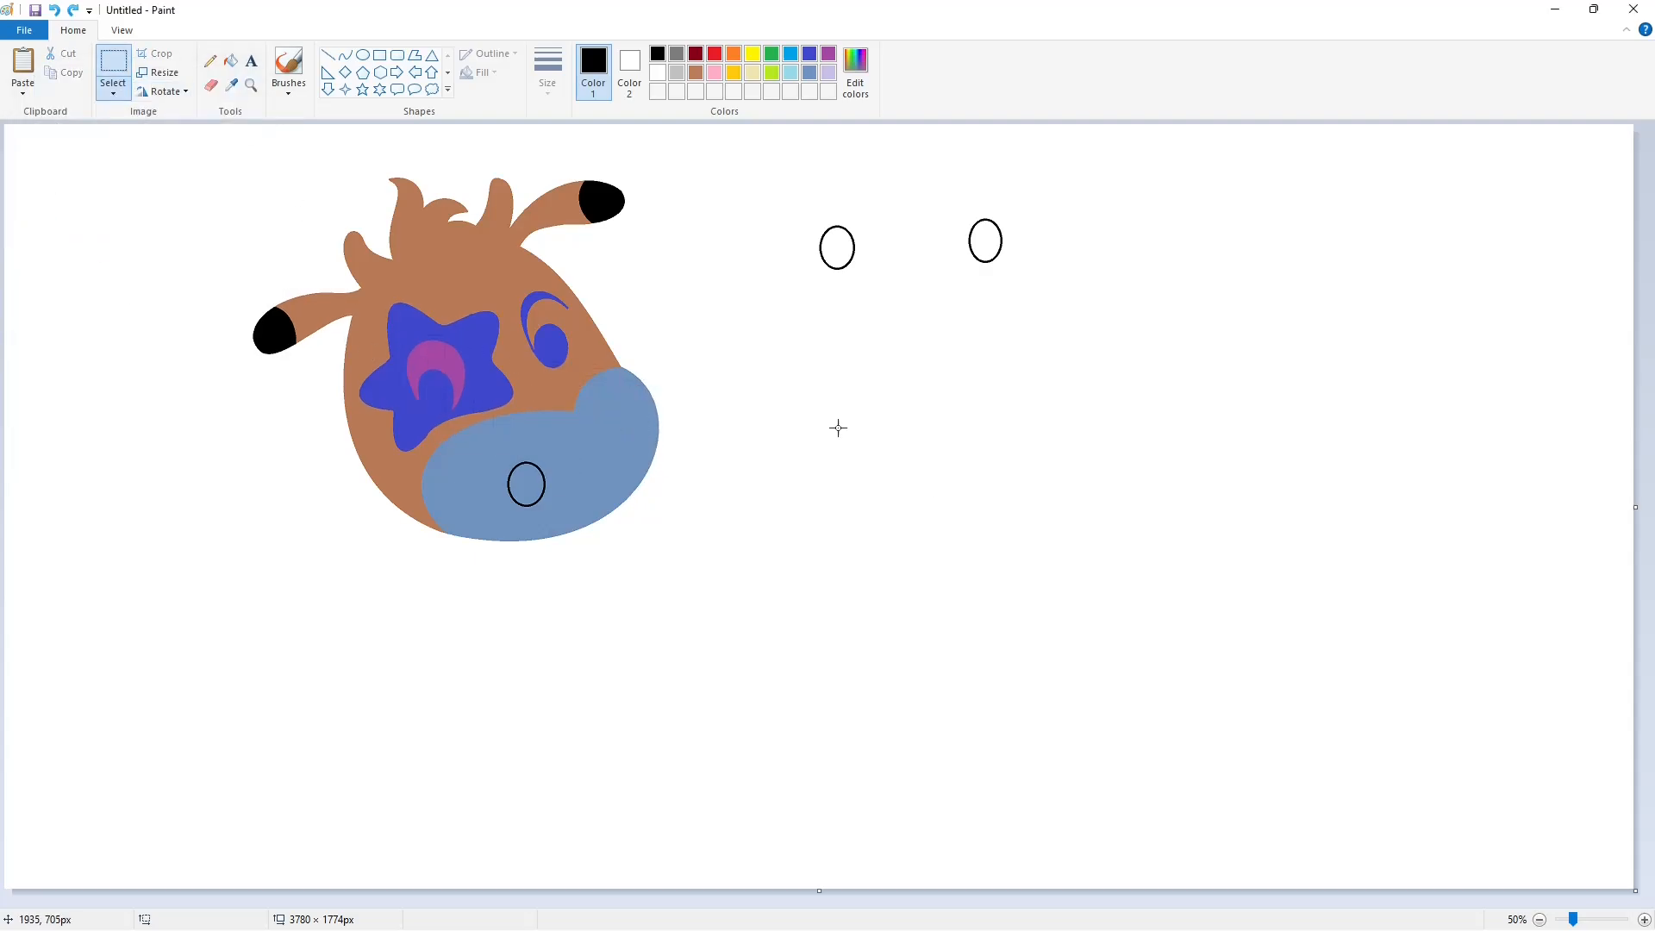
Paste another oval copy, skew it by 5 degrees and place it on the right side of the muzzle.
key(ctrl+v)
click(161, 73)
drag(240, 310, 150, 309)
text(5)
key(Return)
drag(58, 178, 627, 448)
click(787, 443)
Fill both nostril ovals on the muzzle with black.
click(230, 60)
click(526, 484)
click(633, 435)
Draw a thick black curved mouth line on the muzzle's left side, running down to the chin edge.
click(345, 54)
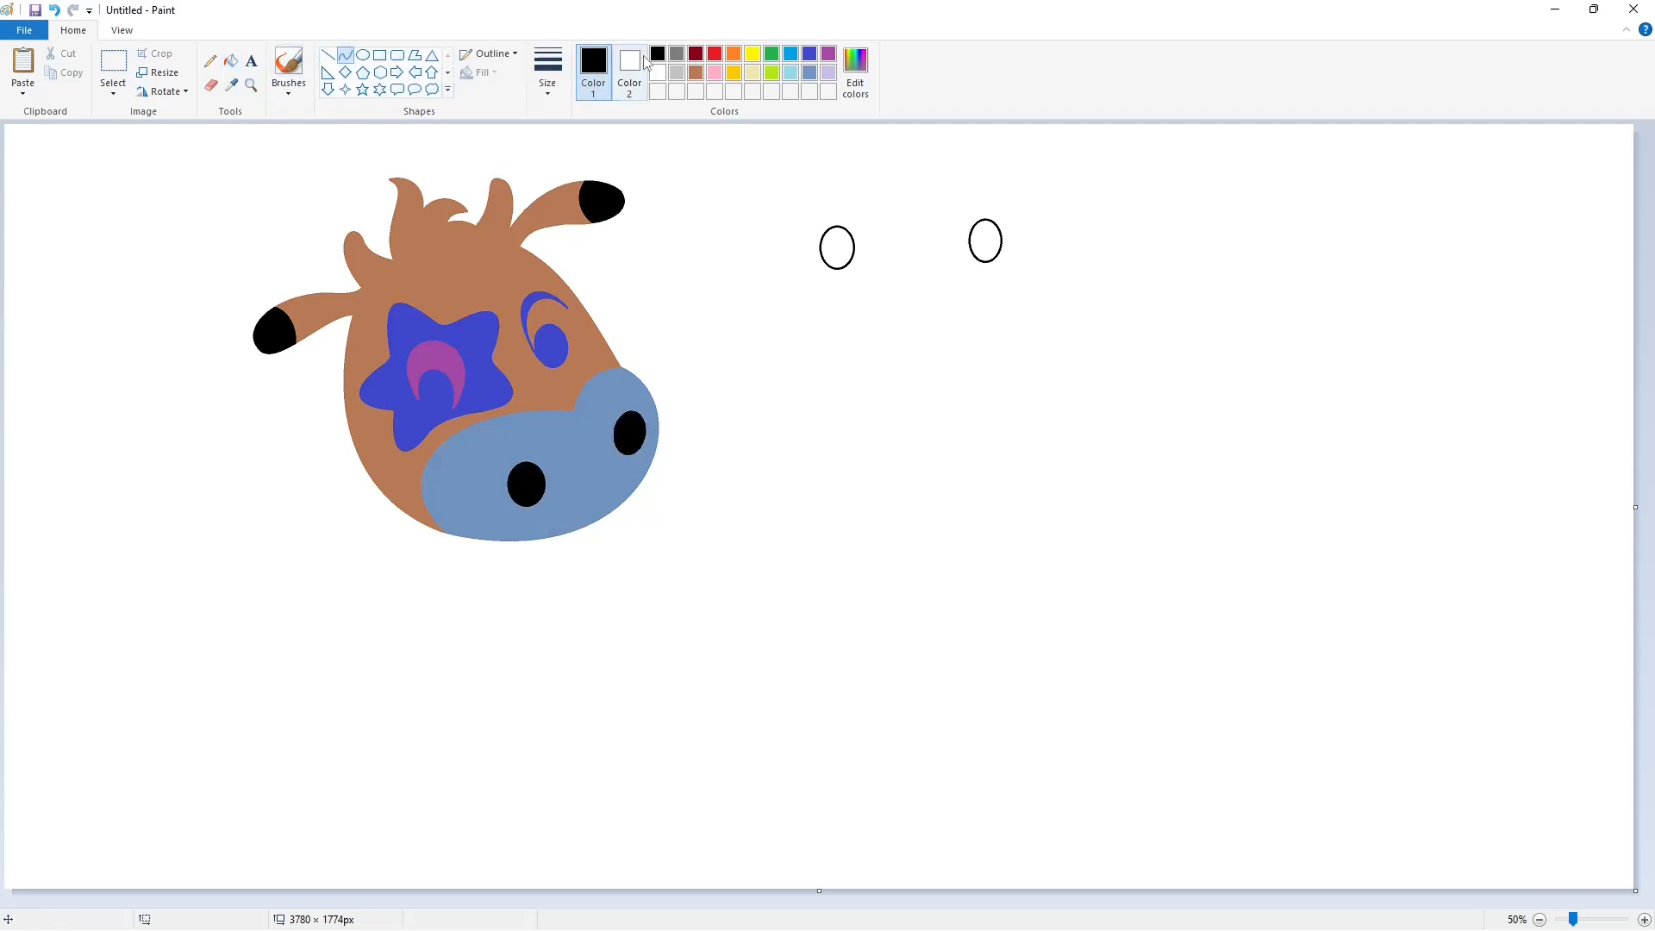
click(445, 505)
click(450, 517)
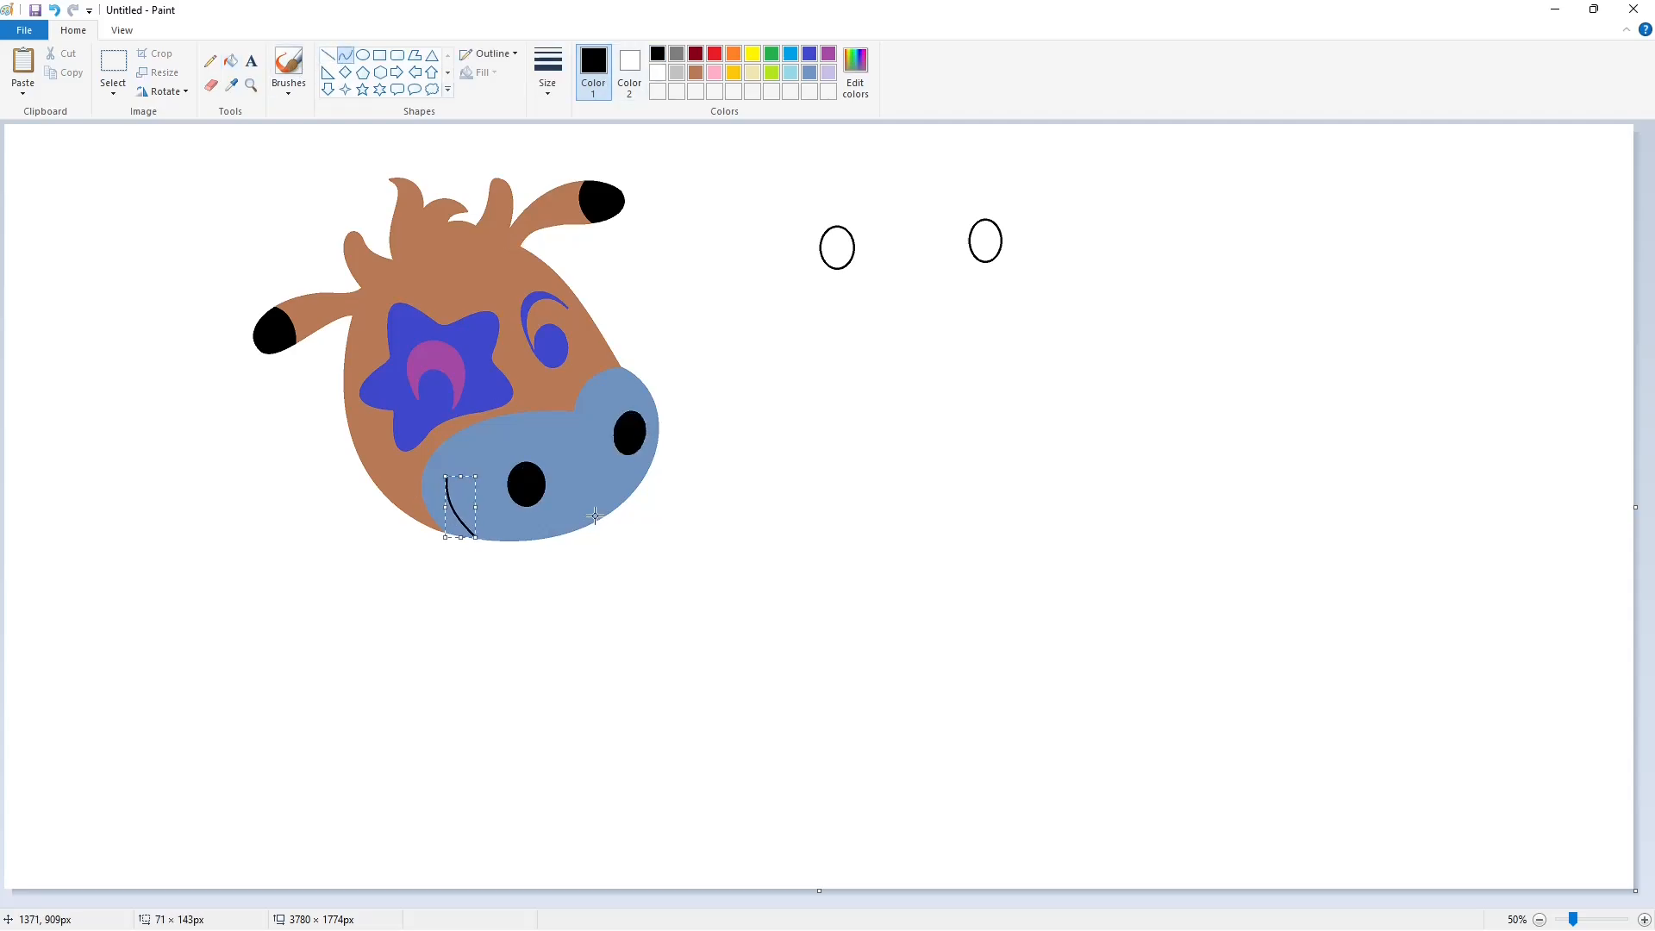
key(ctrl+plus)
click(954, 422)
Cut off the mouth line's end protruding below the chin with a thin white line and white fill.
click(1644, 920)
scroll(1241, 690, down, 5)
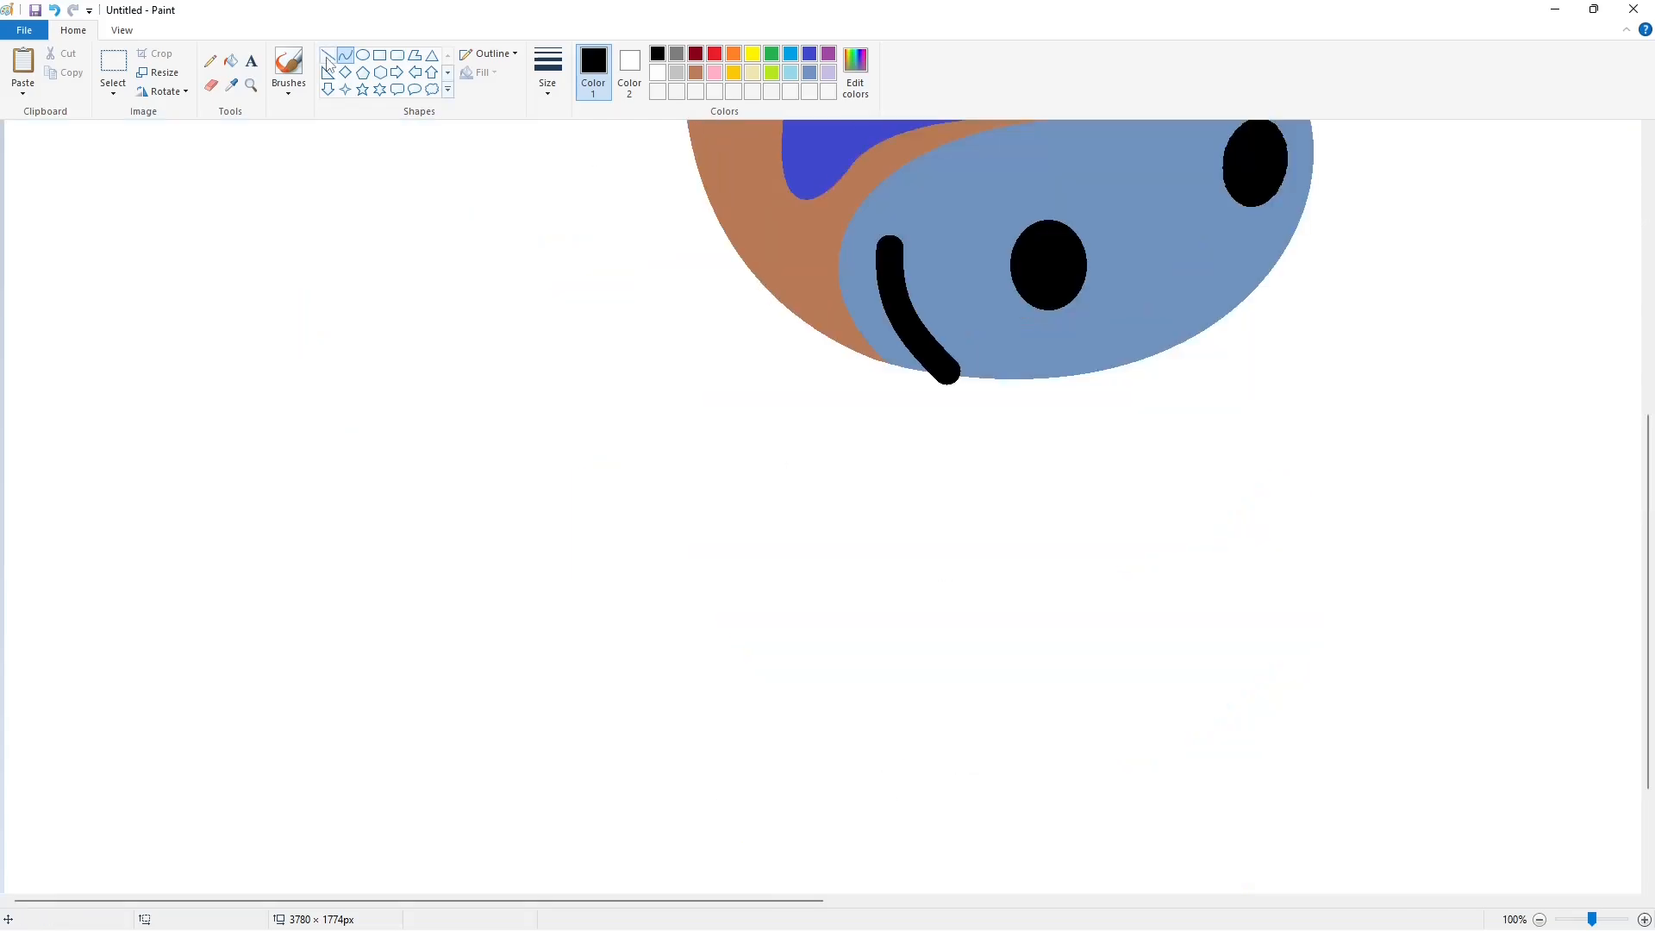
click(328, 55)
click(658, 73)
click(547, 72)
click(577, 188)
drag(922, 372, 988, 383)
click(230, 60)
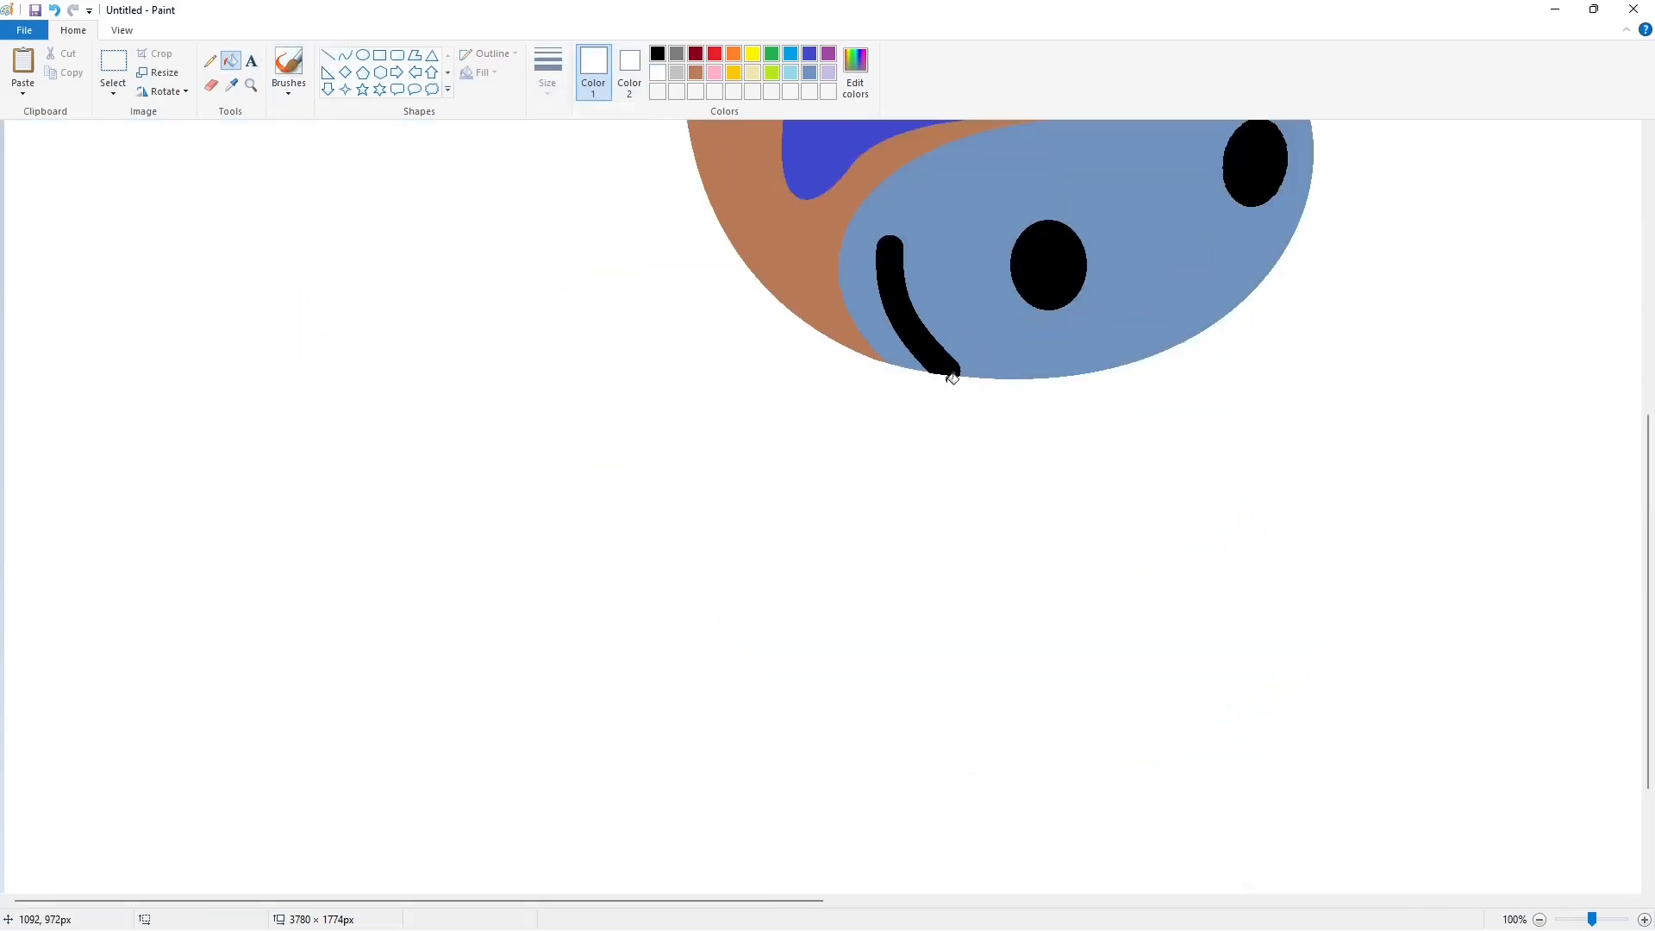
Extend the mouth line's lower corner with a short black line and trim its overhang below the chin in white.
scroll(614, 256, up, 2)
click(657, 54)
click(978, 574)
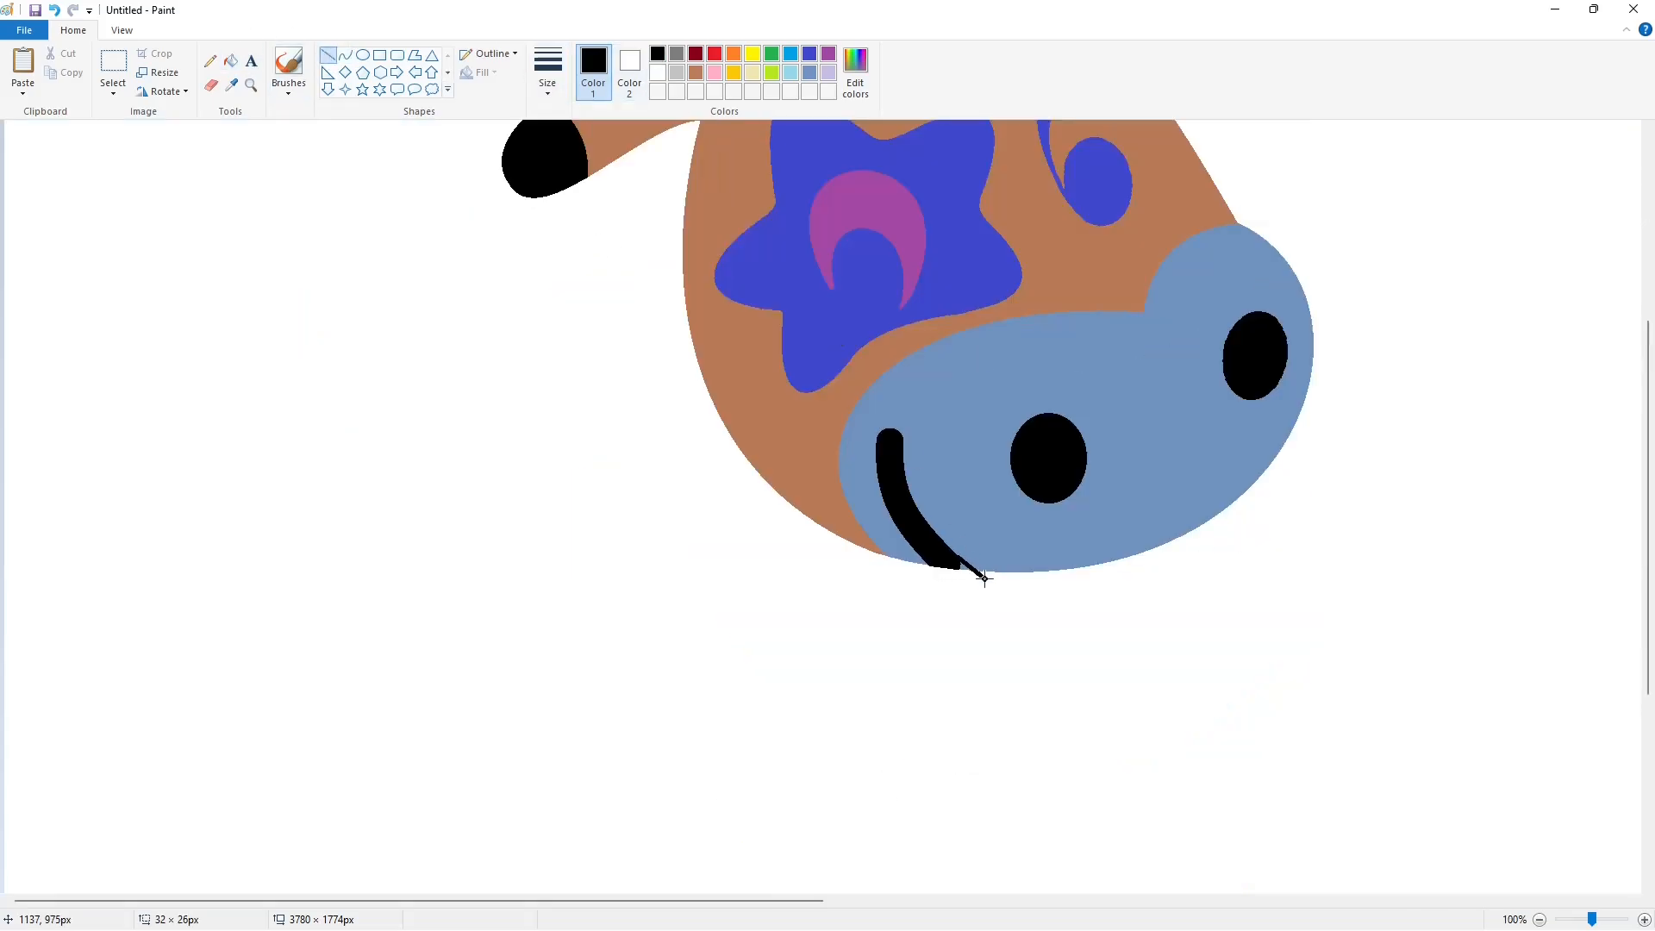
click(657, 73)
click(328, 55)
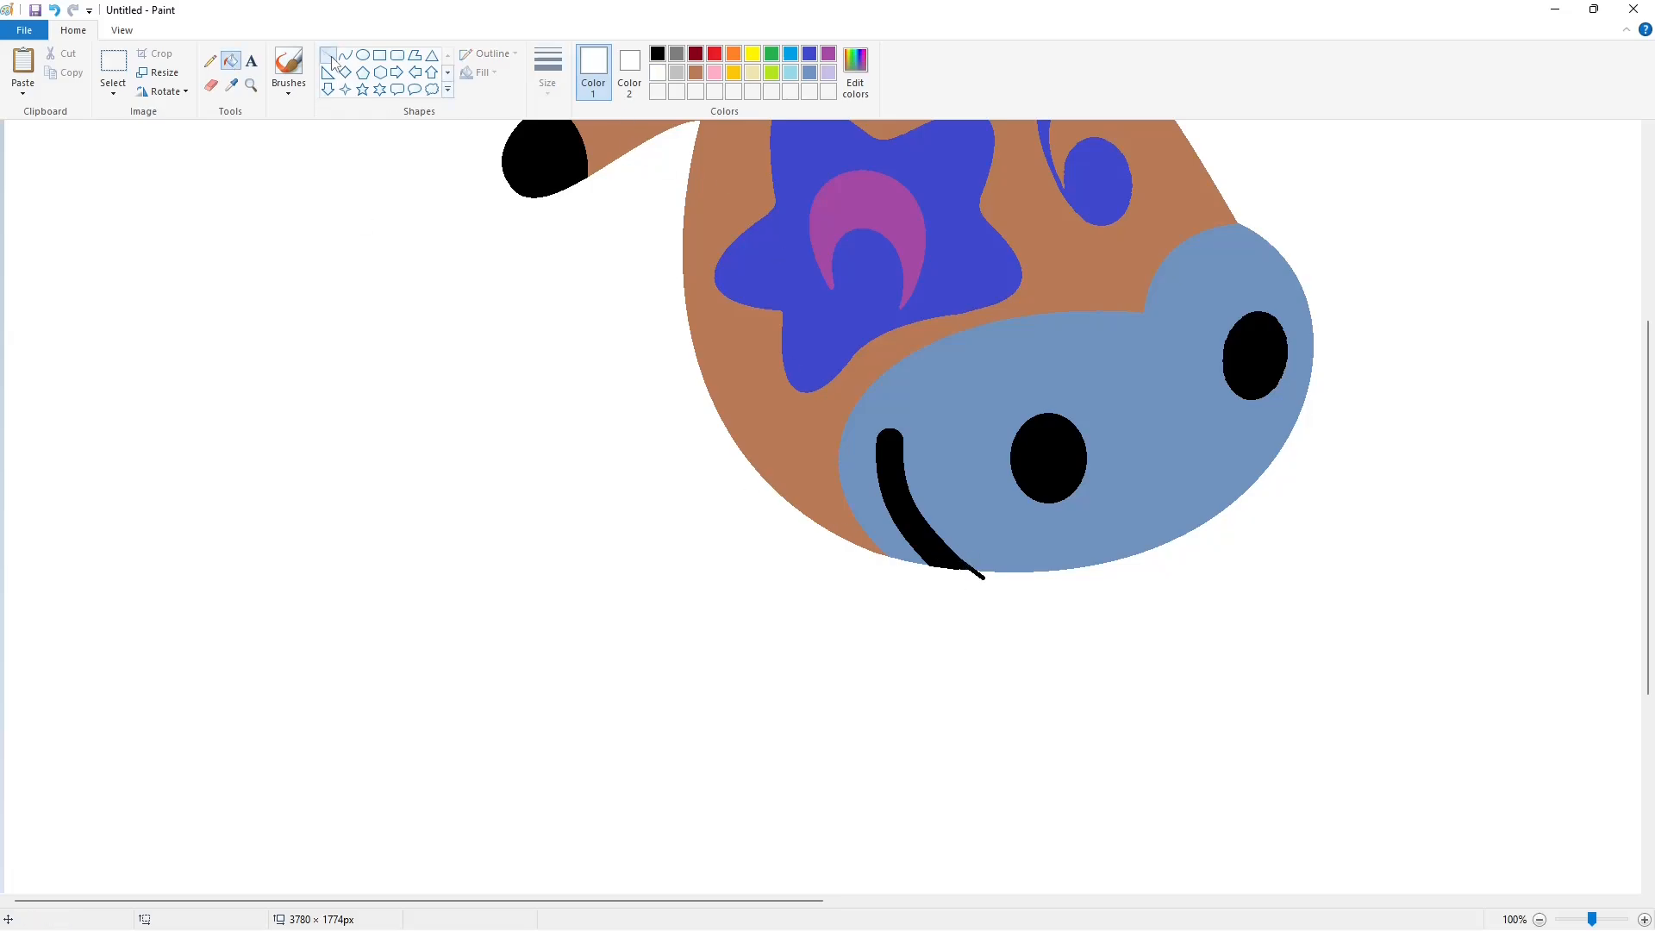
drag(953, 570, 1024, 578)
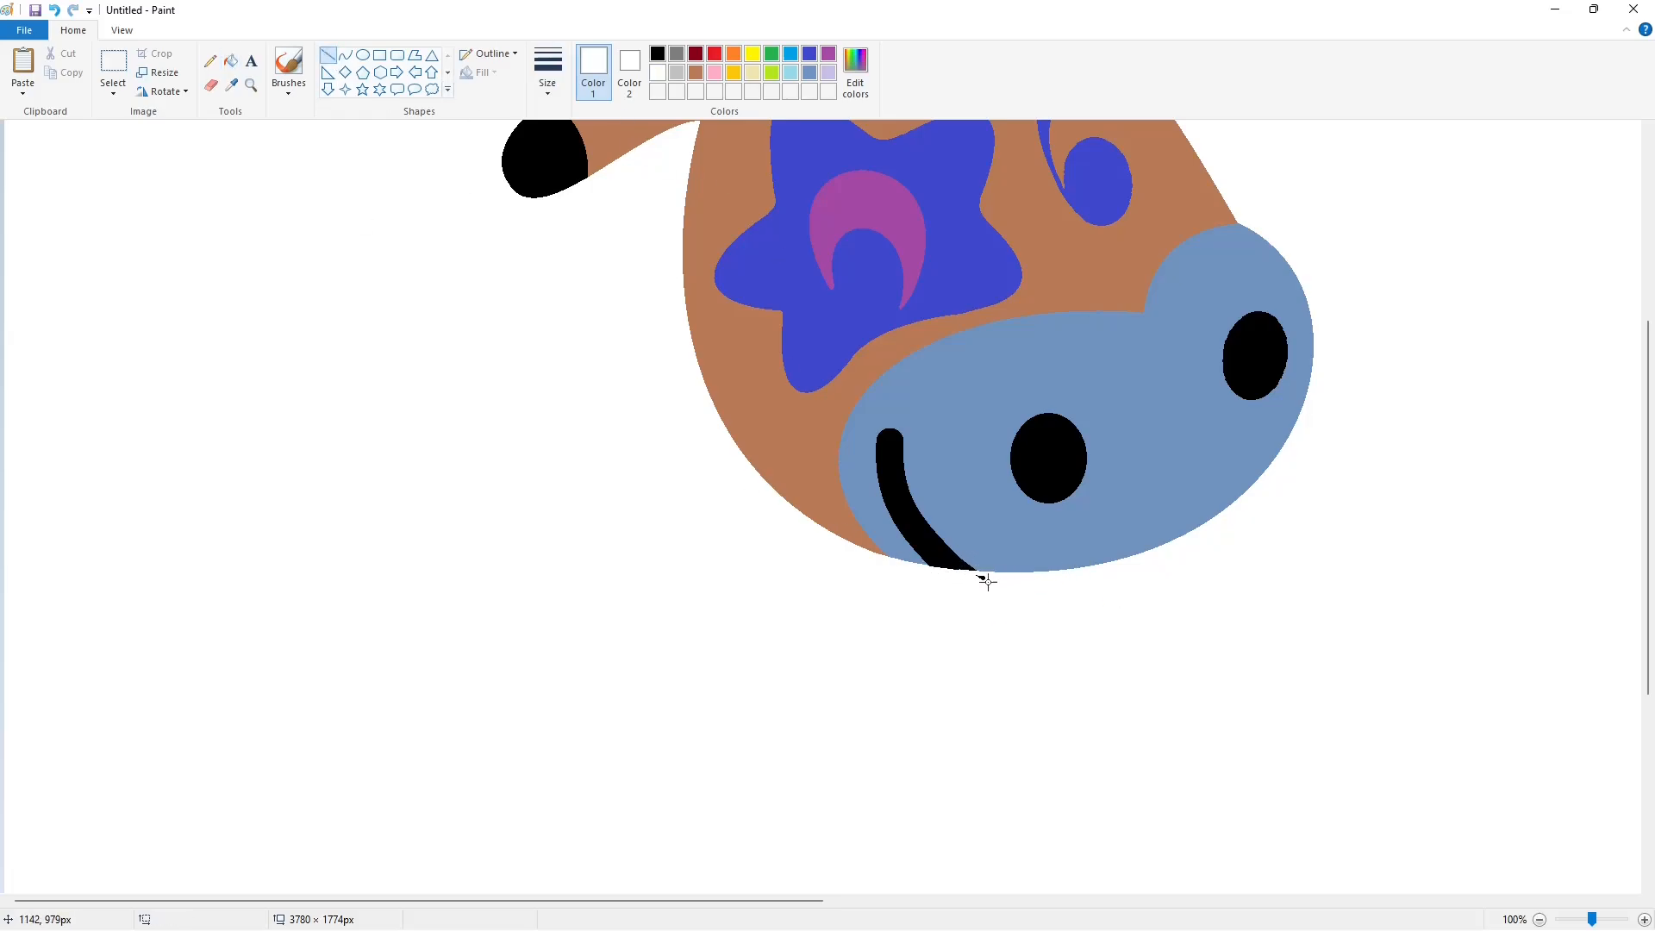
click(1042, 591)
scroll(1207, 690, up, 4)
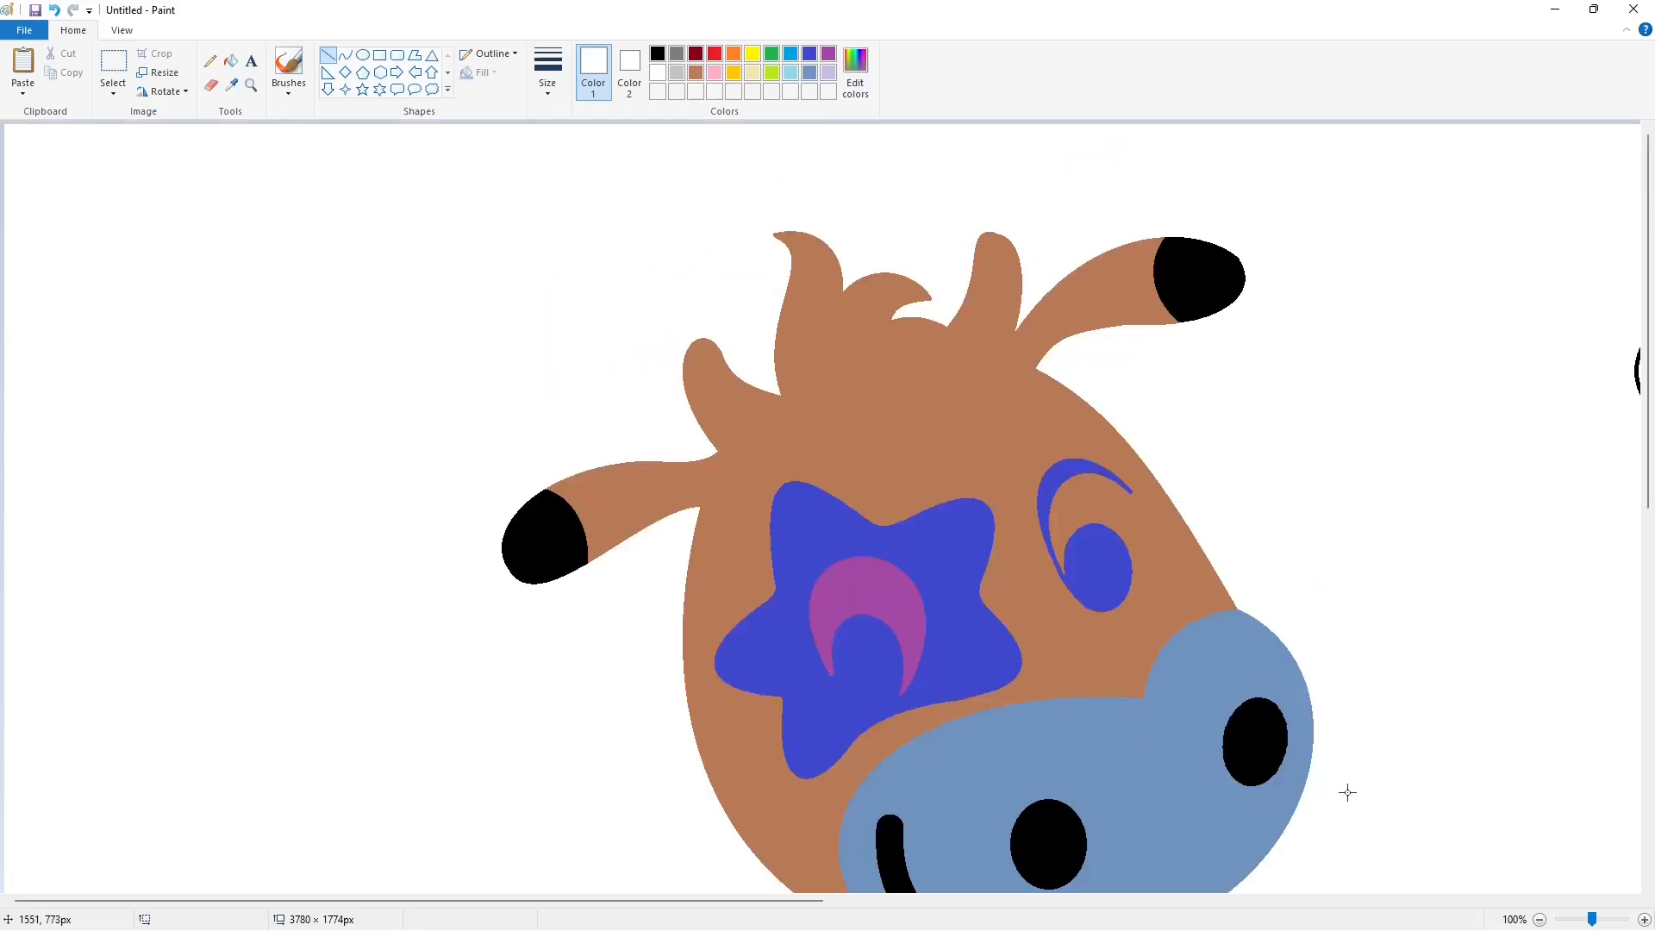
ctrl+scroll(1439, 746, down, 1)
Outline the wavy crossbar of a slanted letter T below the head with black curves.
click(344, 55)
click(658, 53)
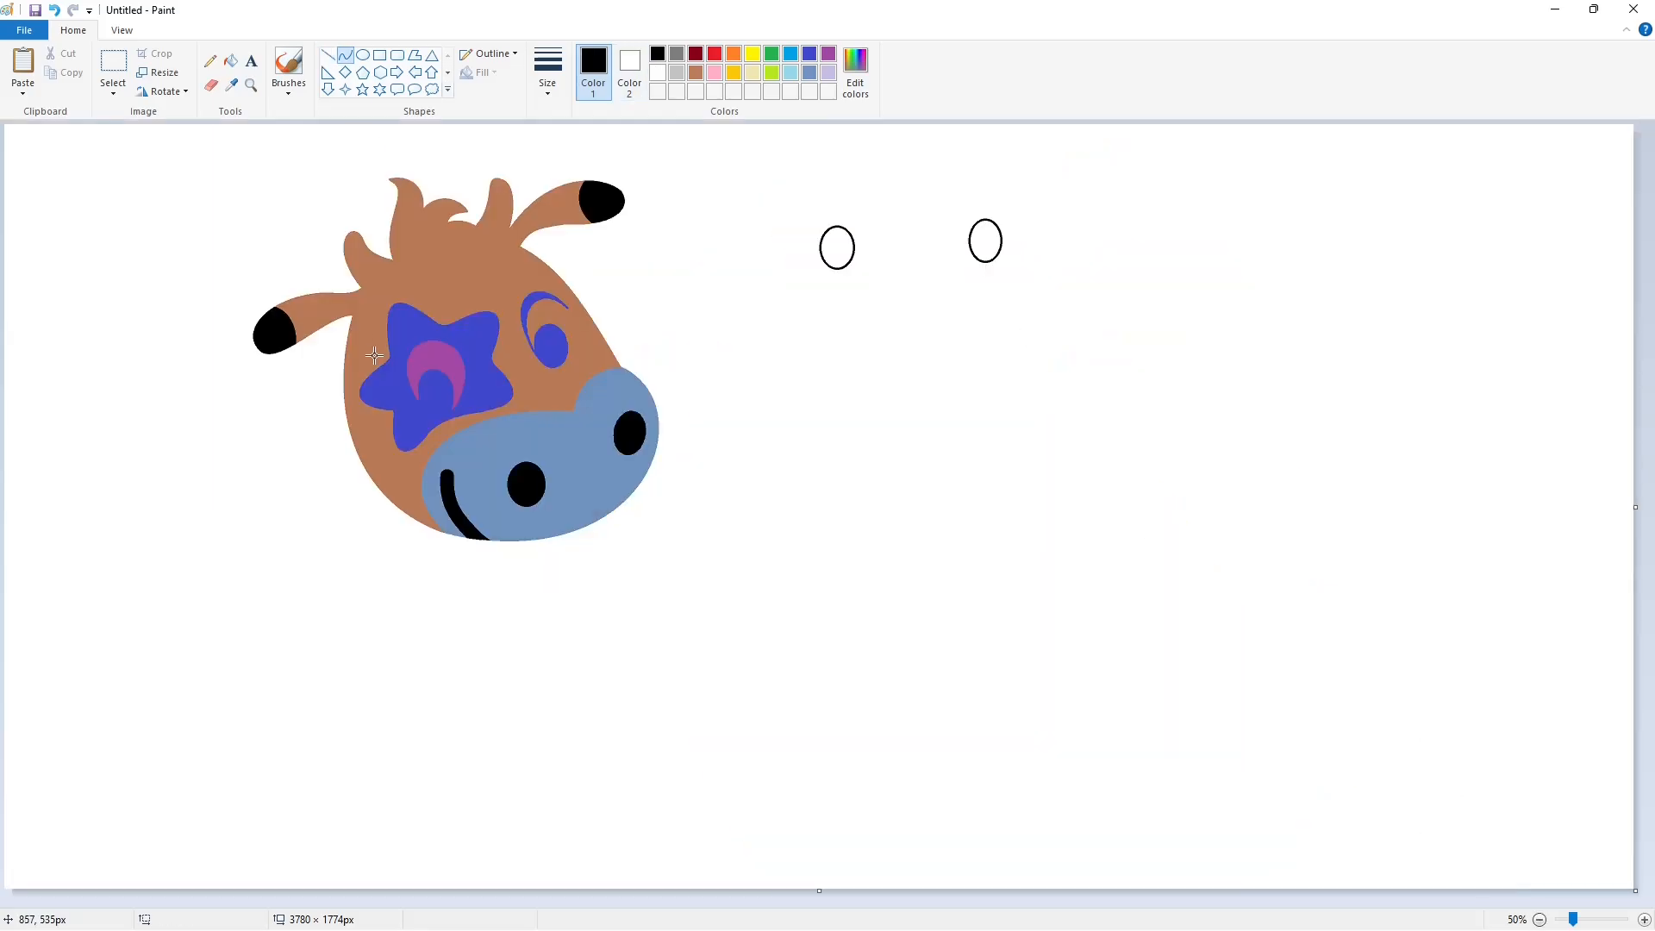
drag(388, 520, 292, 590)
mouse_move(349, 550)
mouse_down()
mouse_move(365, 563)
mouse_move(229, 661)
mouse_up()
click(577, 562)
drag(282, 597, 240, 662)
drag(289, 591, 159, 661)
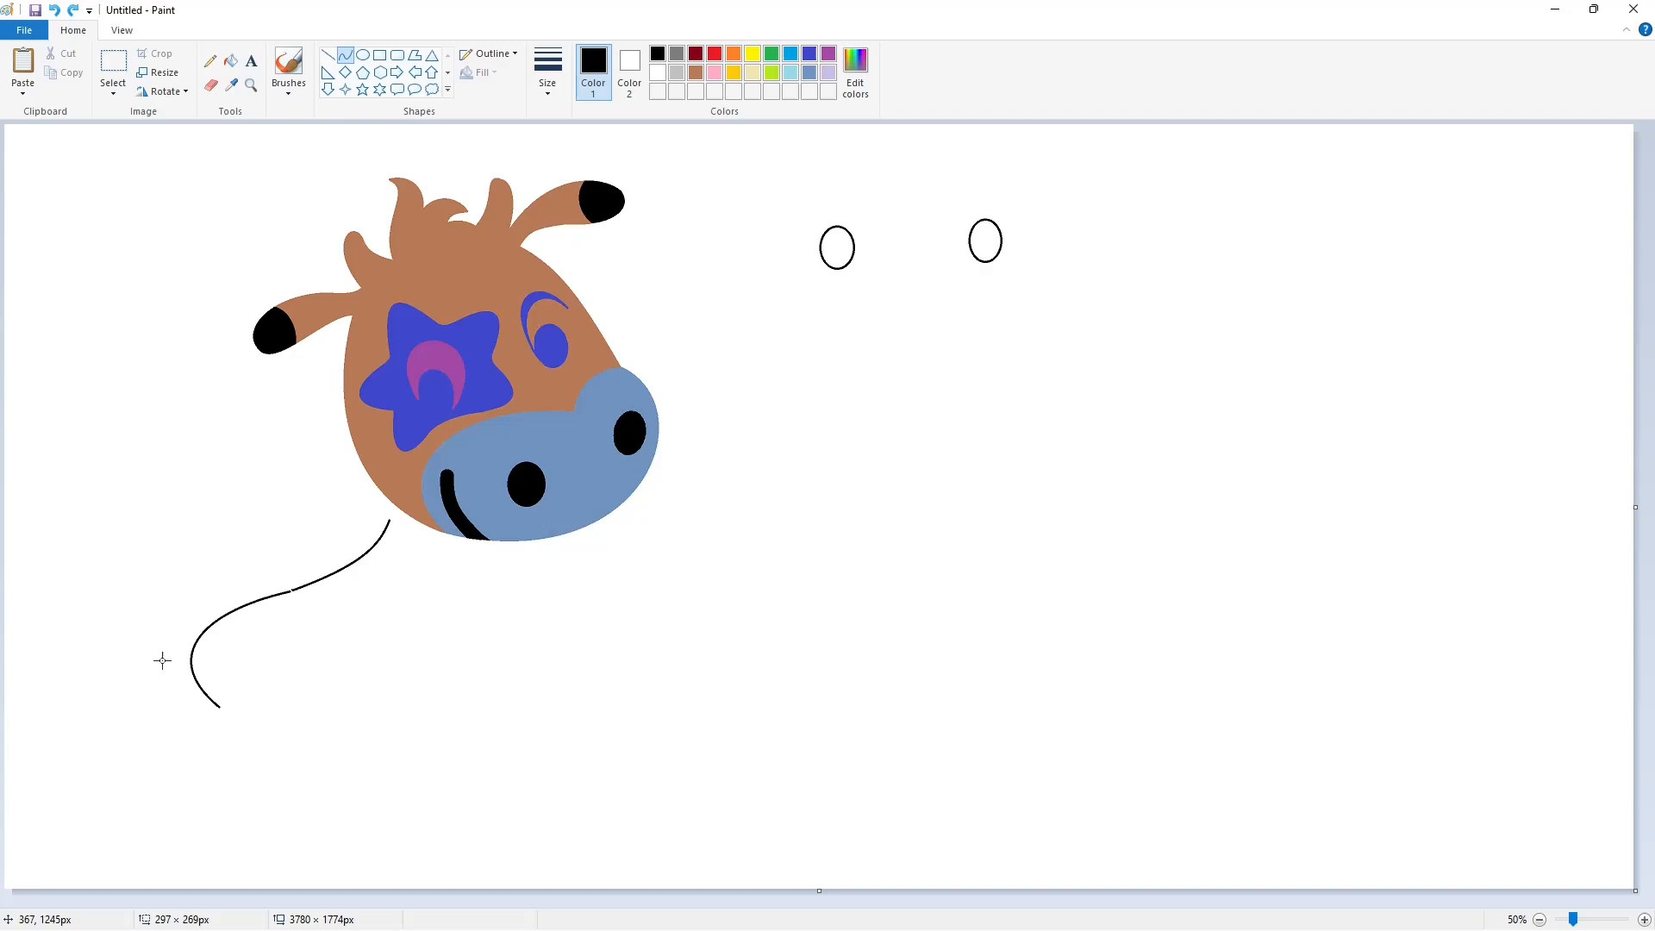
click(375, 660)
drag(222, 707, 287, 653)
drag(389, 526, 421, 602)
Draw the T's slanted stem and curved foot, then fill the whole letter black.
click(327, 54)
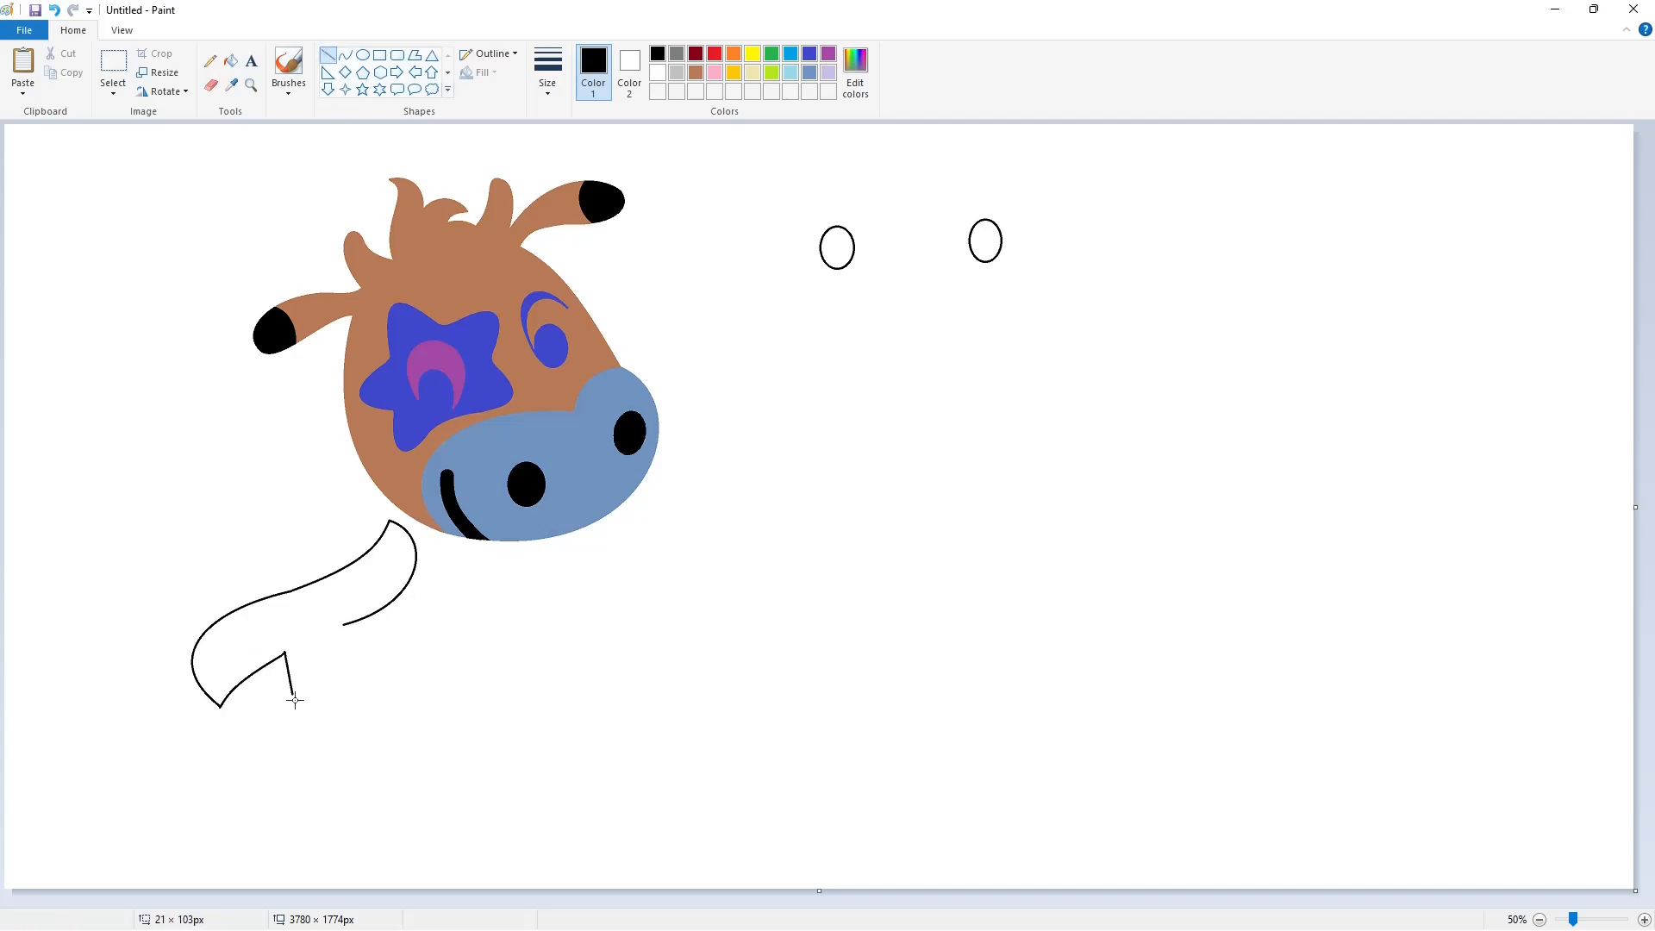
mouse_move(287, 653)
mouse_down()
mouse_move(358, 778)
mouse_move(462, 748)
mouse_move(469, 814)
mouse_move(484, 794)
mouse_move(448, 776)
mouse_up()
click(345, 55)
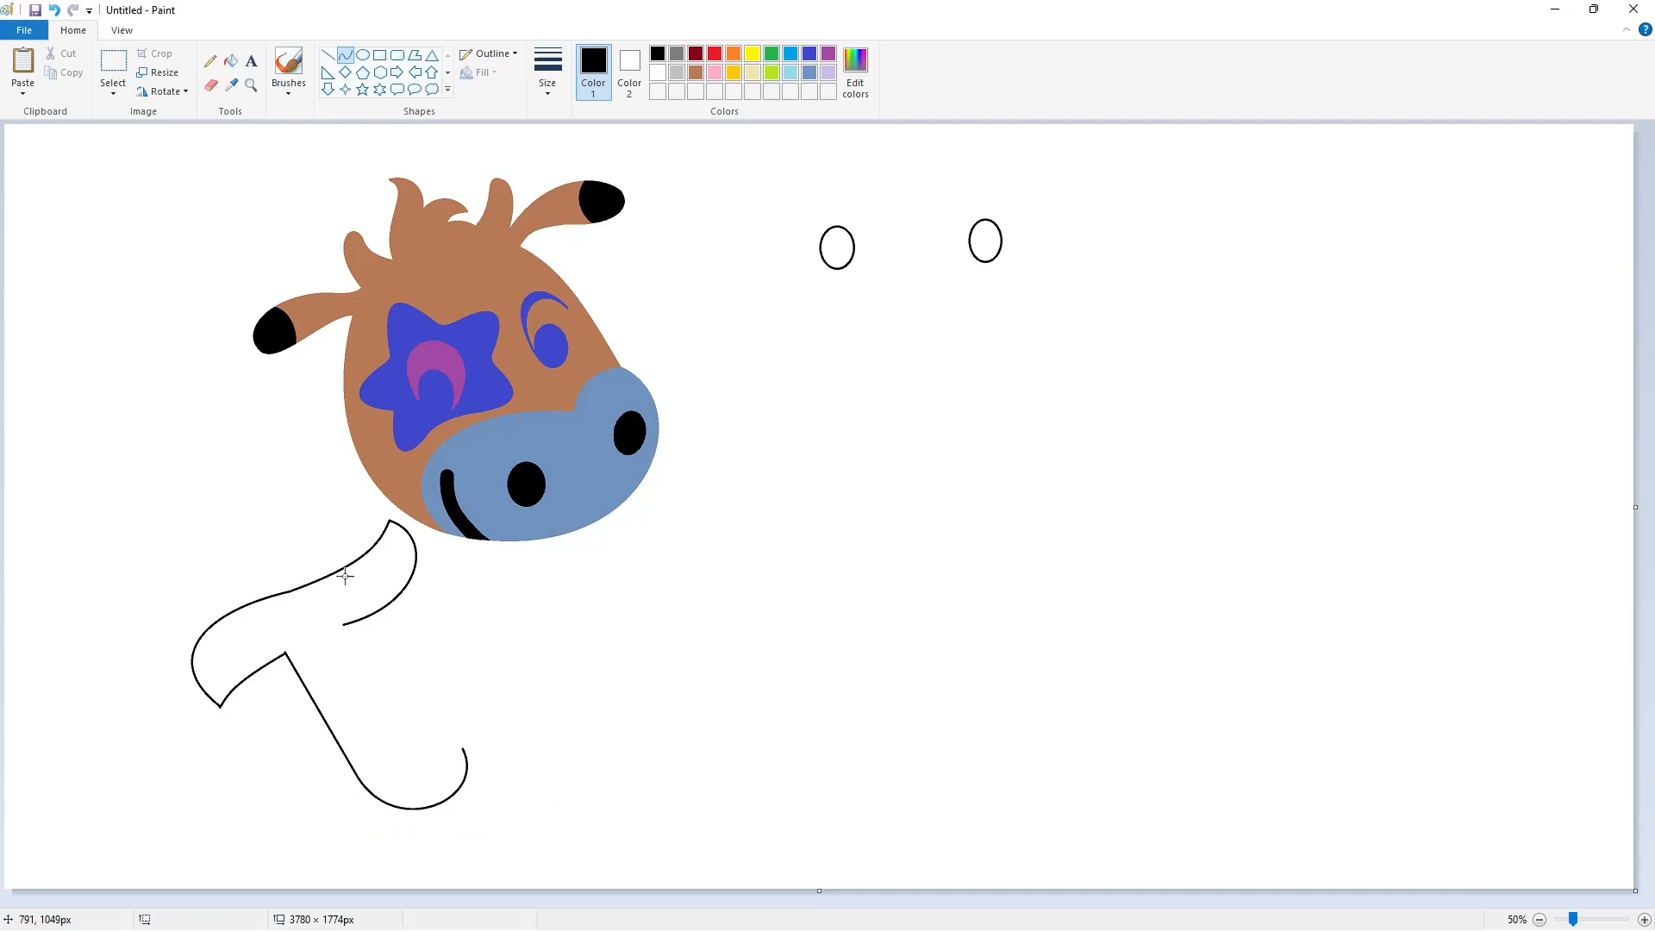
click(327, 54)
mouse_move(343, 623)
mouse_down()
mouse_move(400, 729)
mouse_move(459, 748)
mouse_move(411, 741)
mouse_move(420, 752)
mouse_up()
click(345, 55)
click(231, 60)
click(317, 613)
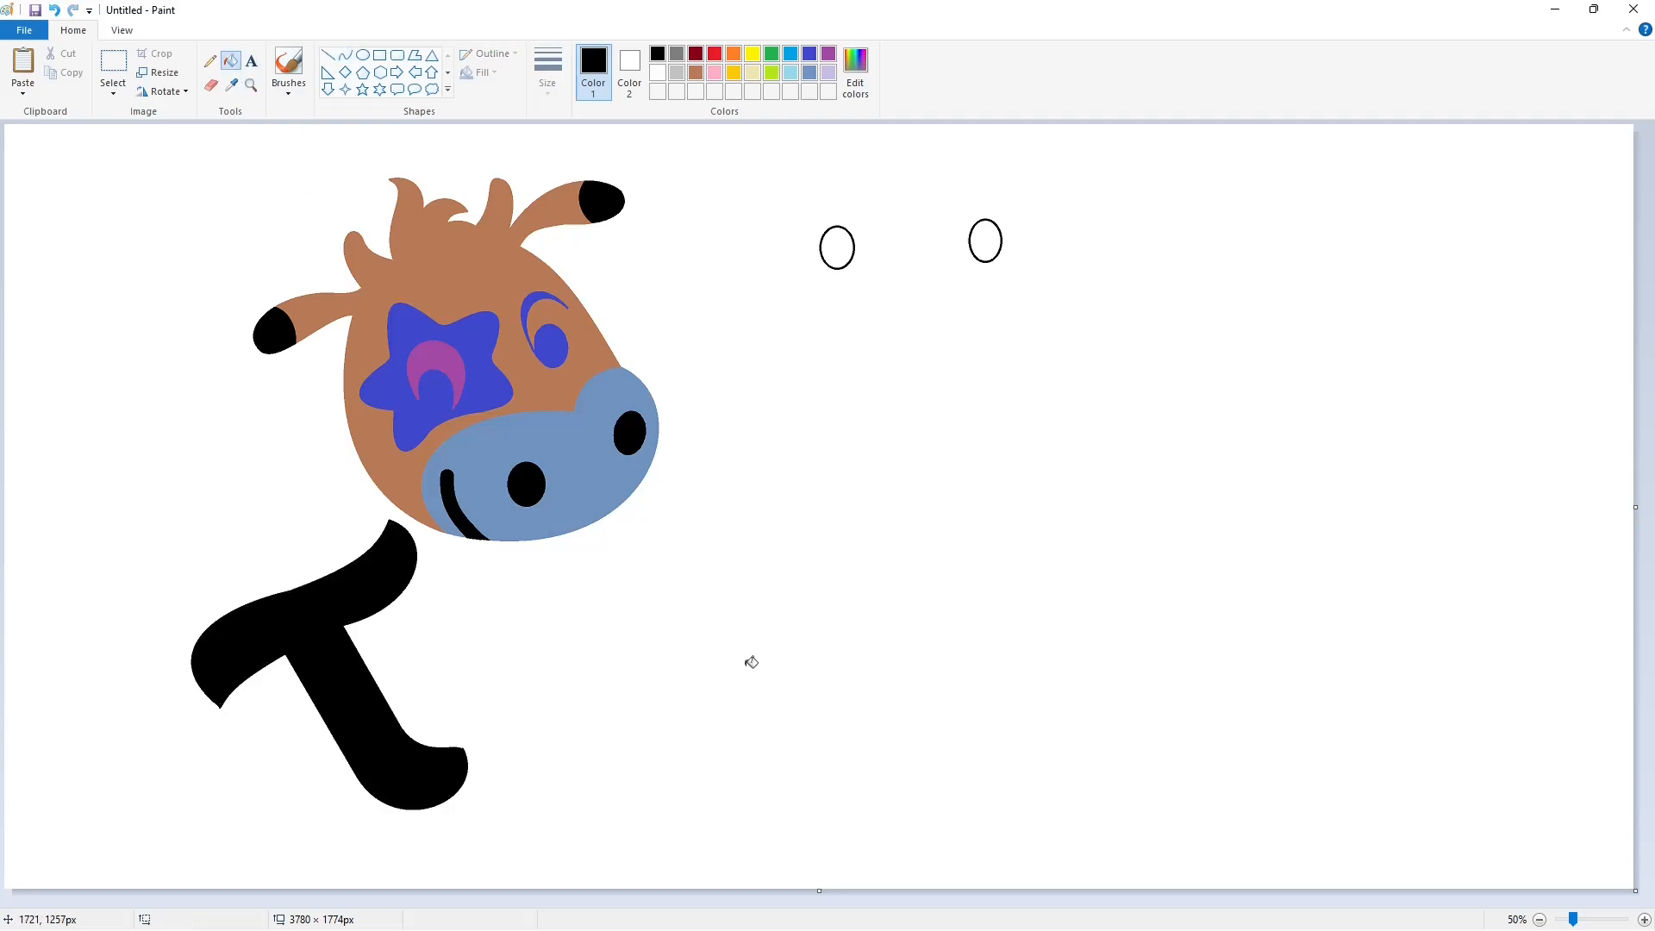
Clean up the T's pointed corners with white lines and smooth the crossbar's upper edge with a black line.
click(1644, 919)
click(327, 54)
click(657, 73)
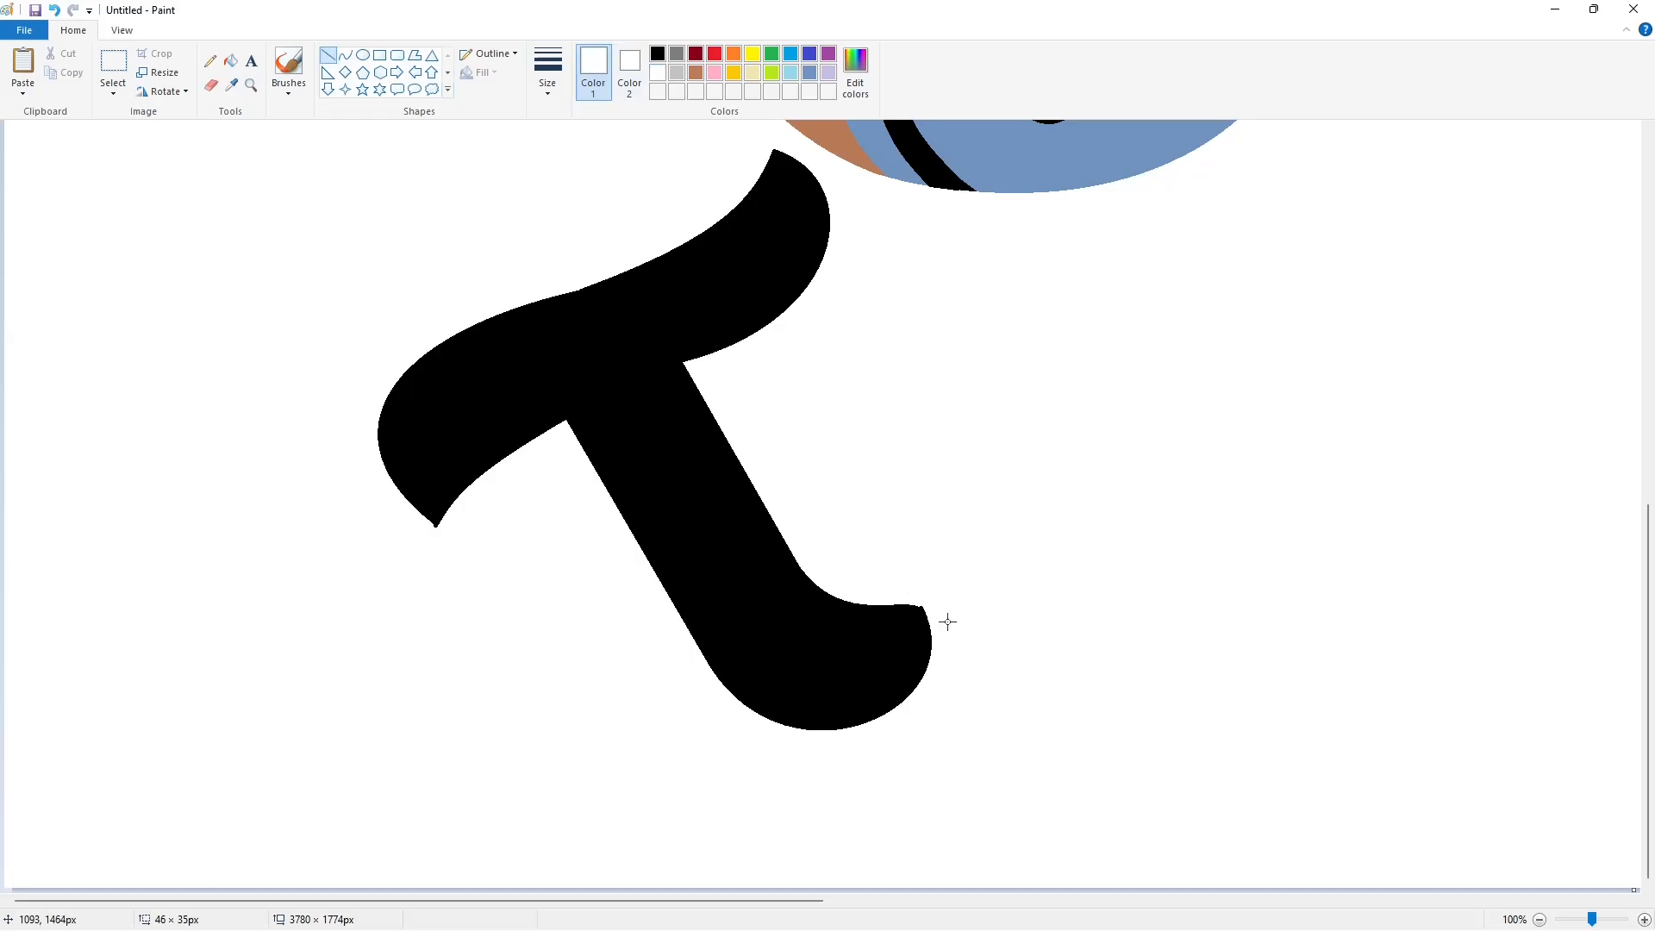
scroll(862, 655, up, 3)
click(656, 53)
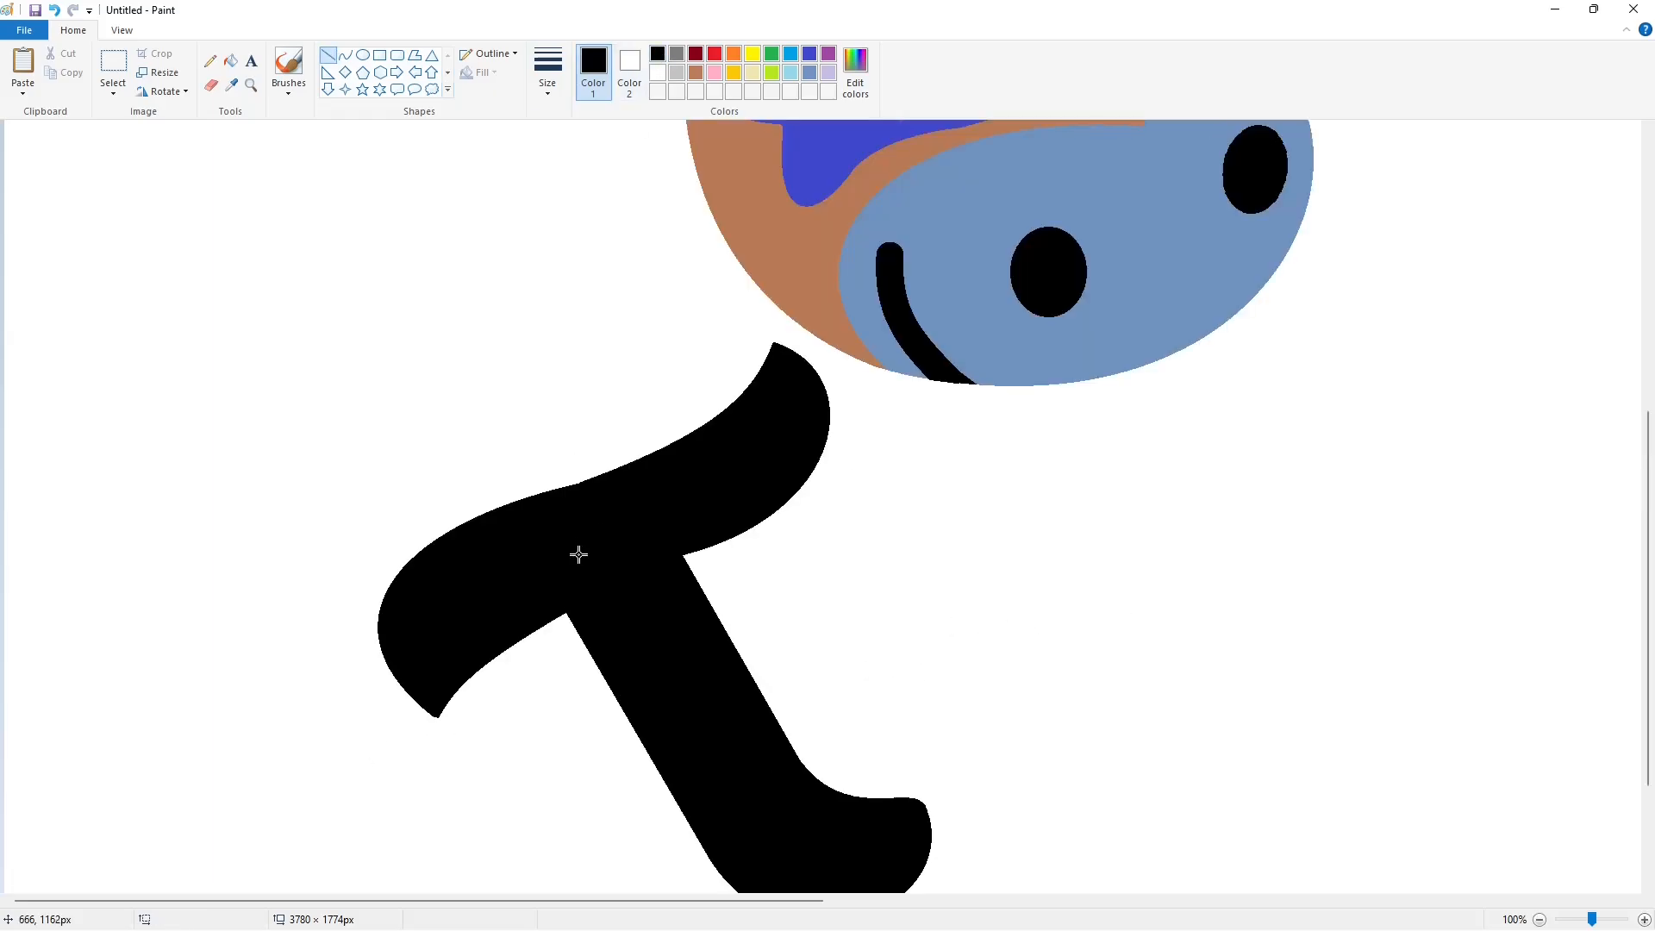
drag(557, 490, 625, 466)
scroll(1121, 656, down, 2)
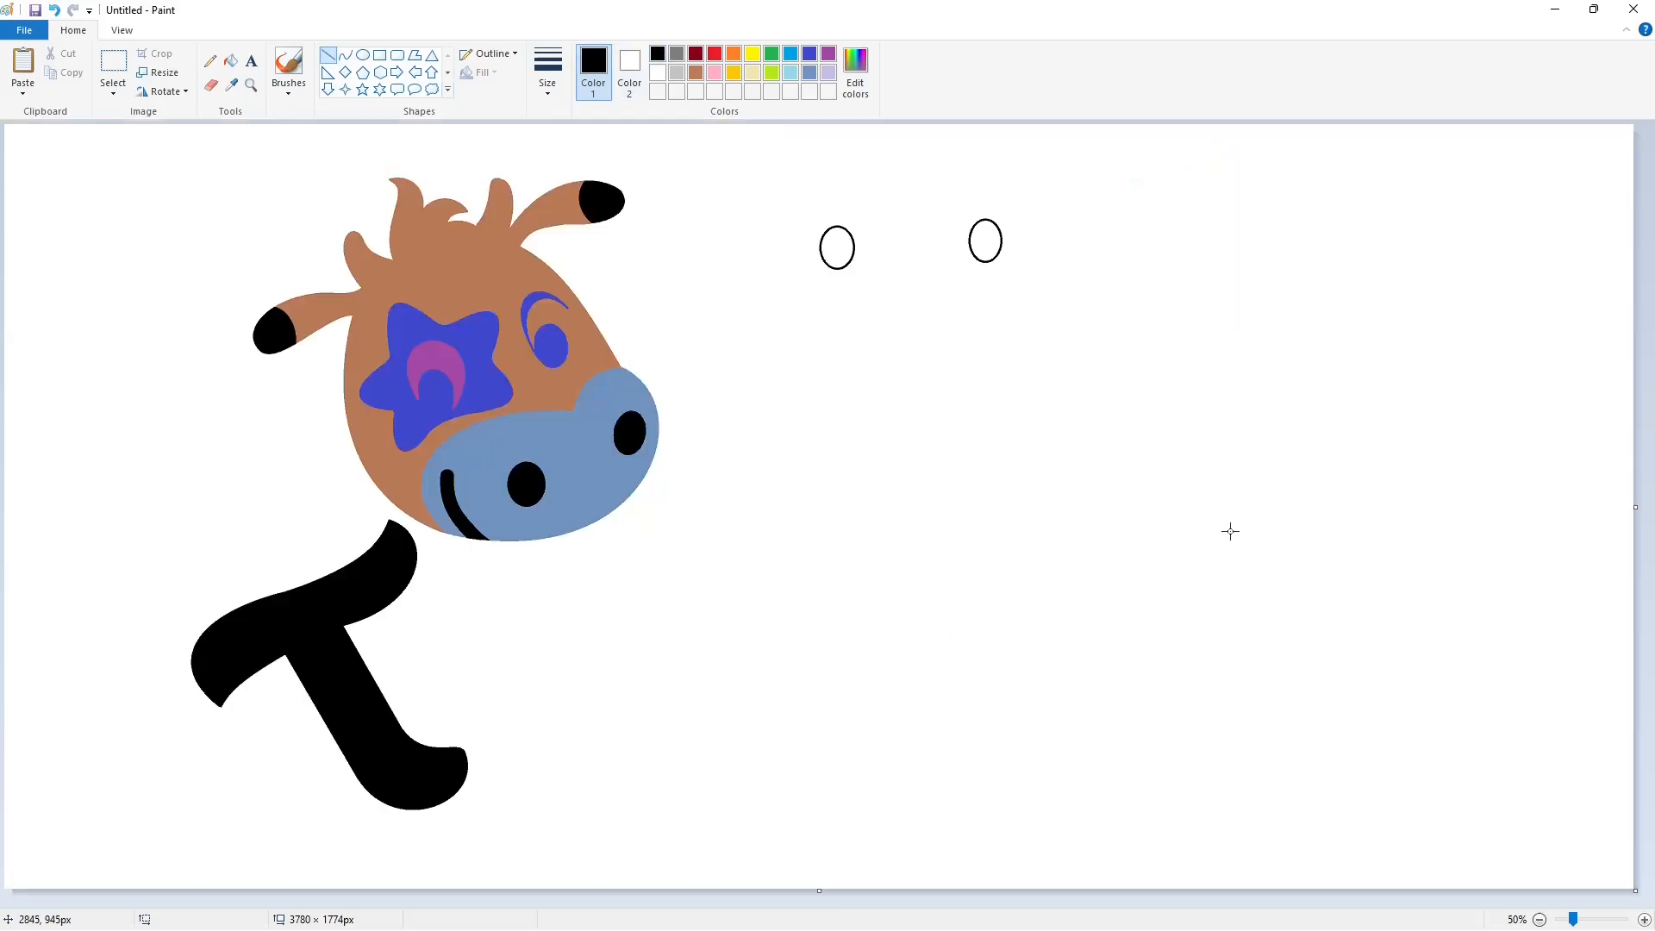
Try a long purple arched guide curve running right from the T's foot, then delete it.
click(345, 54)
click(828, 53)
drag(472, 739, 1324, 674)
drag(733, 685, 669, 617)
drag(810, 634, 988, 569)
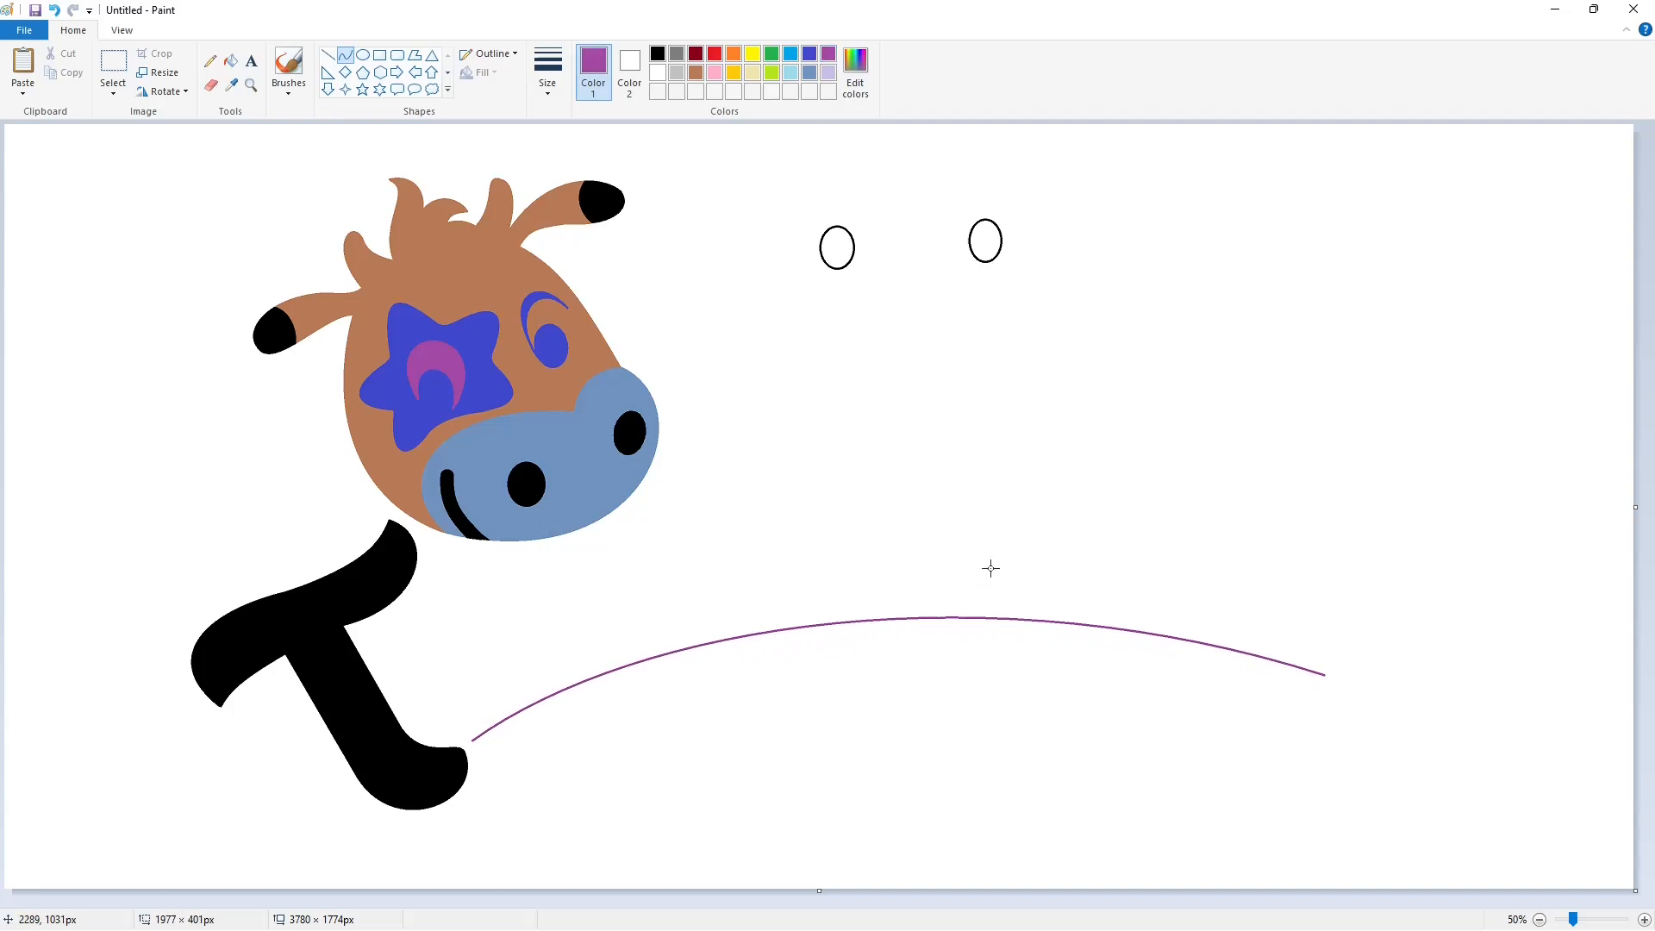
key(Down)
key(Down)
key(Down)
key(Down)
key(Down)
key(Down)
key(Down)
key(Down)
key(Down)
key(Down)
key(Down)
key(Down)
key(Delete)
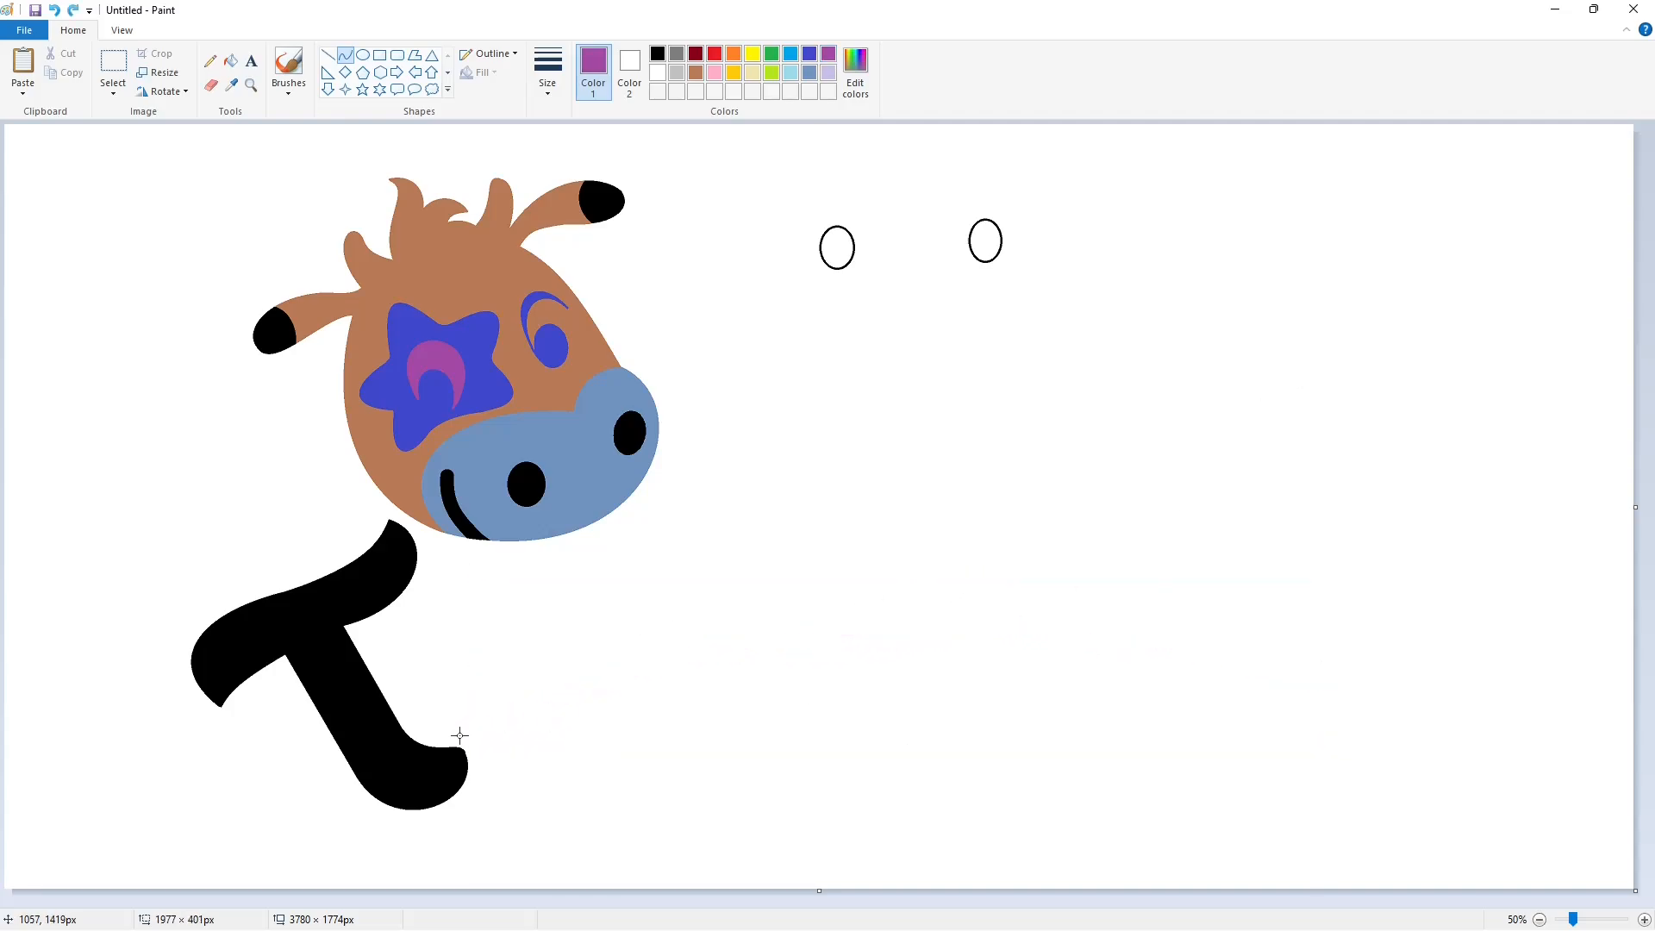
Draw a purple arched guide curve about 1925 px wide, starting at the T's foot.
drag(460, 736, 1290, 671)
drag(628, 662, 981, 559)
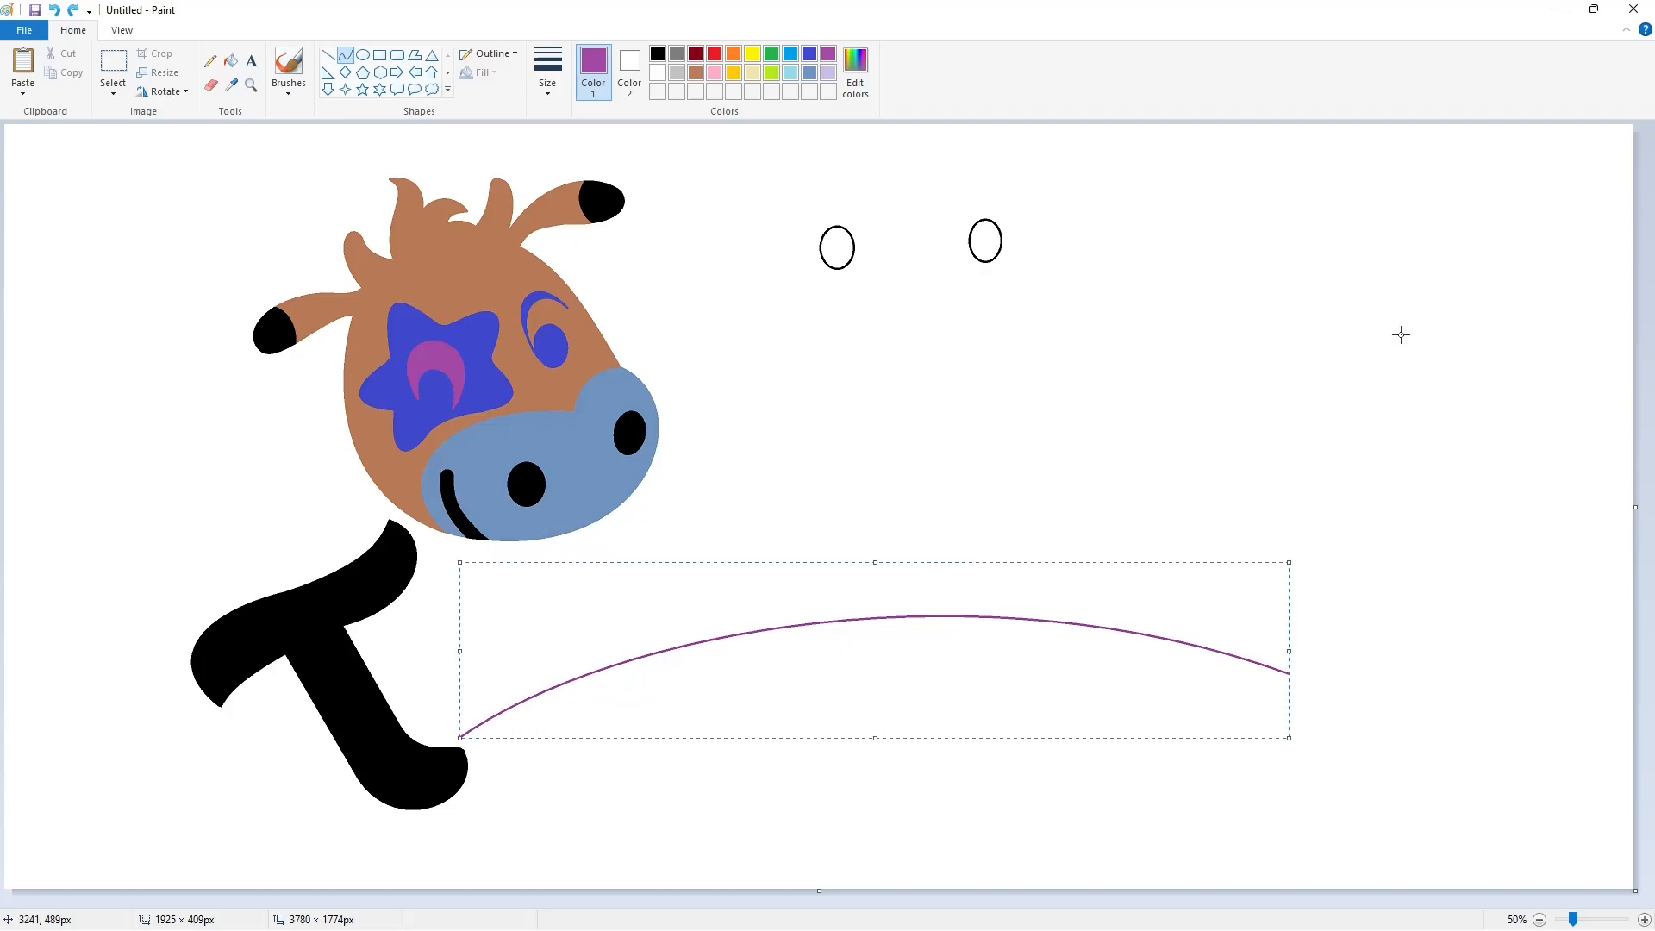
click(1397, 334)
Outline a tilted, rounded letter o between the T and the guide curve with black curves.
click(658, 53)
drag(420, 598, 408, 697)
mouse_move(404, 645)
mouse_down()
mouse_move(399, 624)
mouse_move(379, 628)
mouse_up()
drag(378, 643, 381, 656)
click(456, 629)
mouse_move(420, 598)
mouse_down()
mouse_move(512, 619)
mouse_move(452, 576)
mouse_move(486, 579)
mouse_move(491, 710)
mouse_up()
click(541, 643)
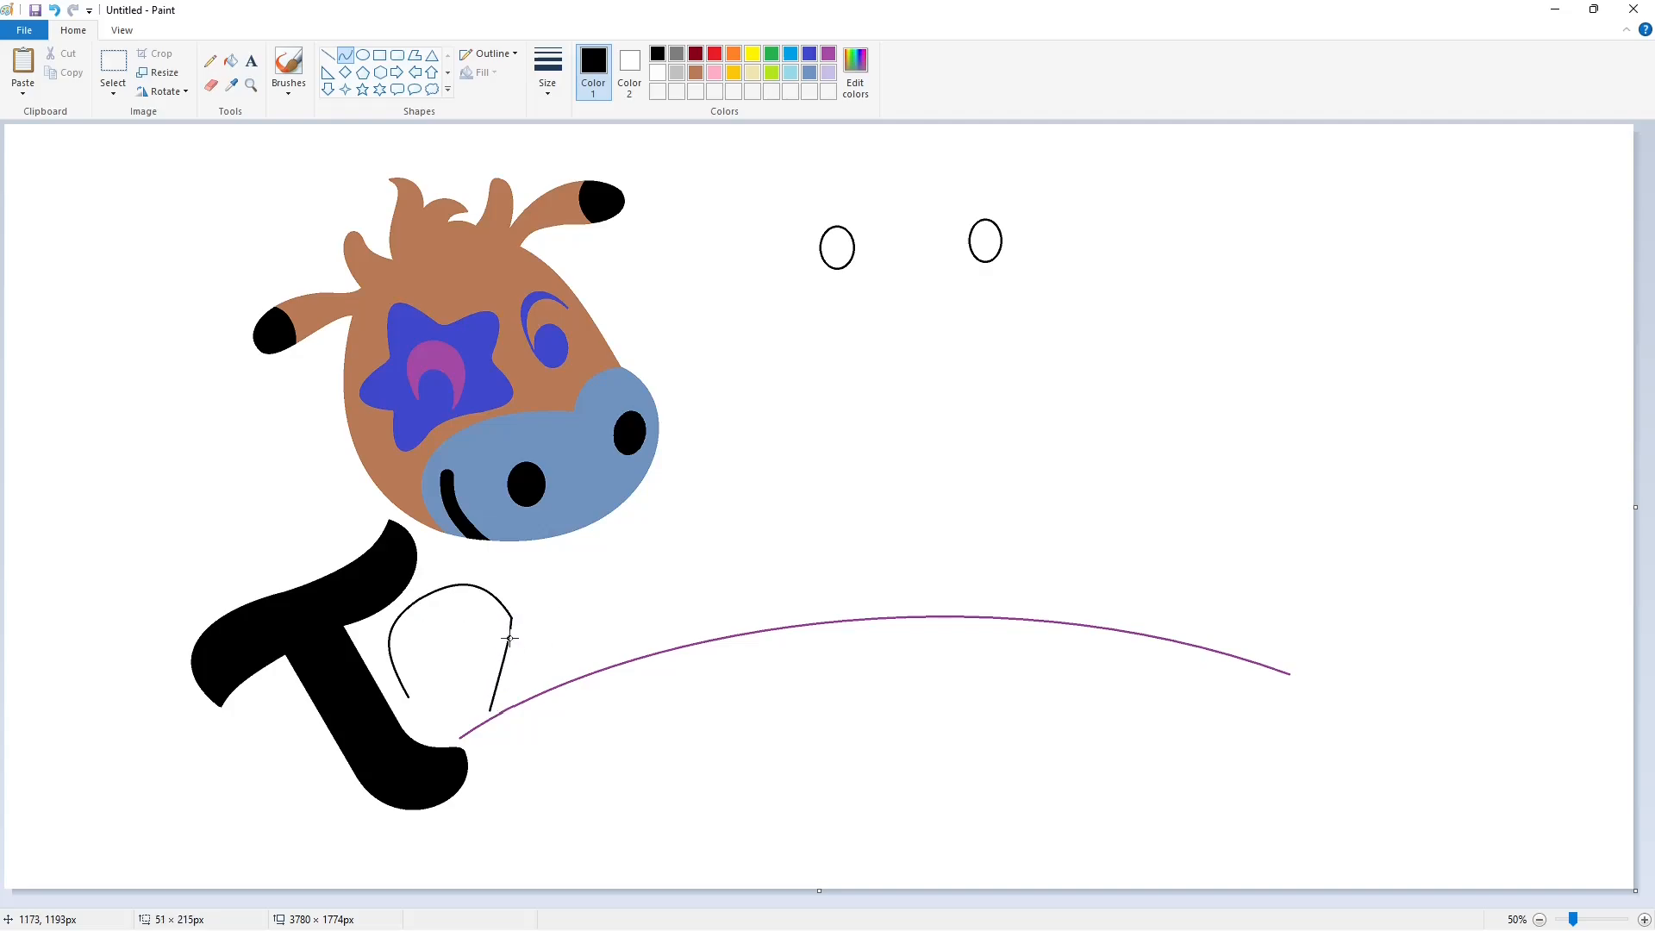
drag(510, 635, 530, 642)
drag(526, 684, 463, 720)
click(581, 678)
click(580, 729)
Fill the o with black and trim its lower left edge with a white line.
click(231, 61)
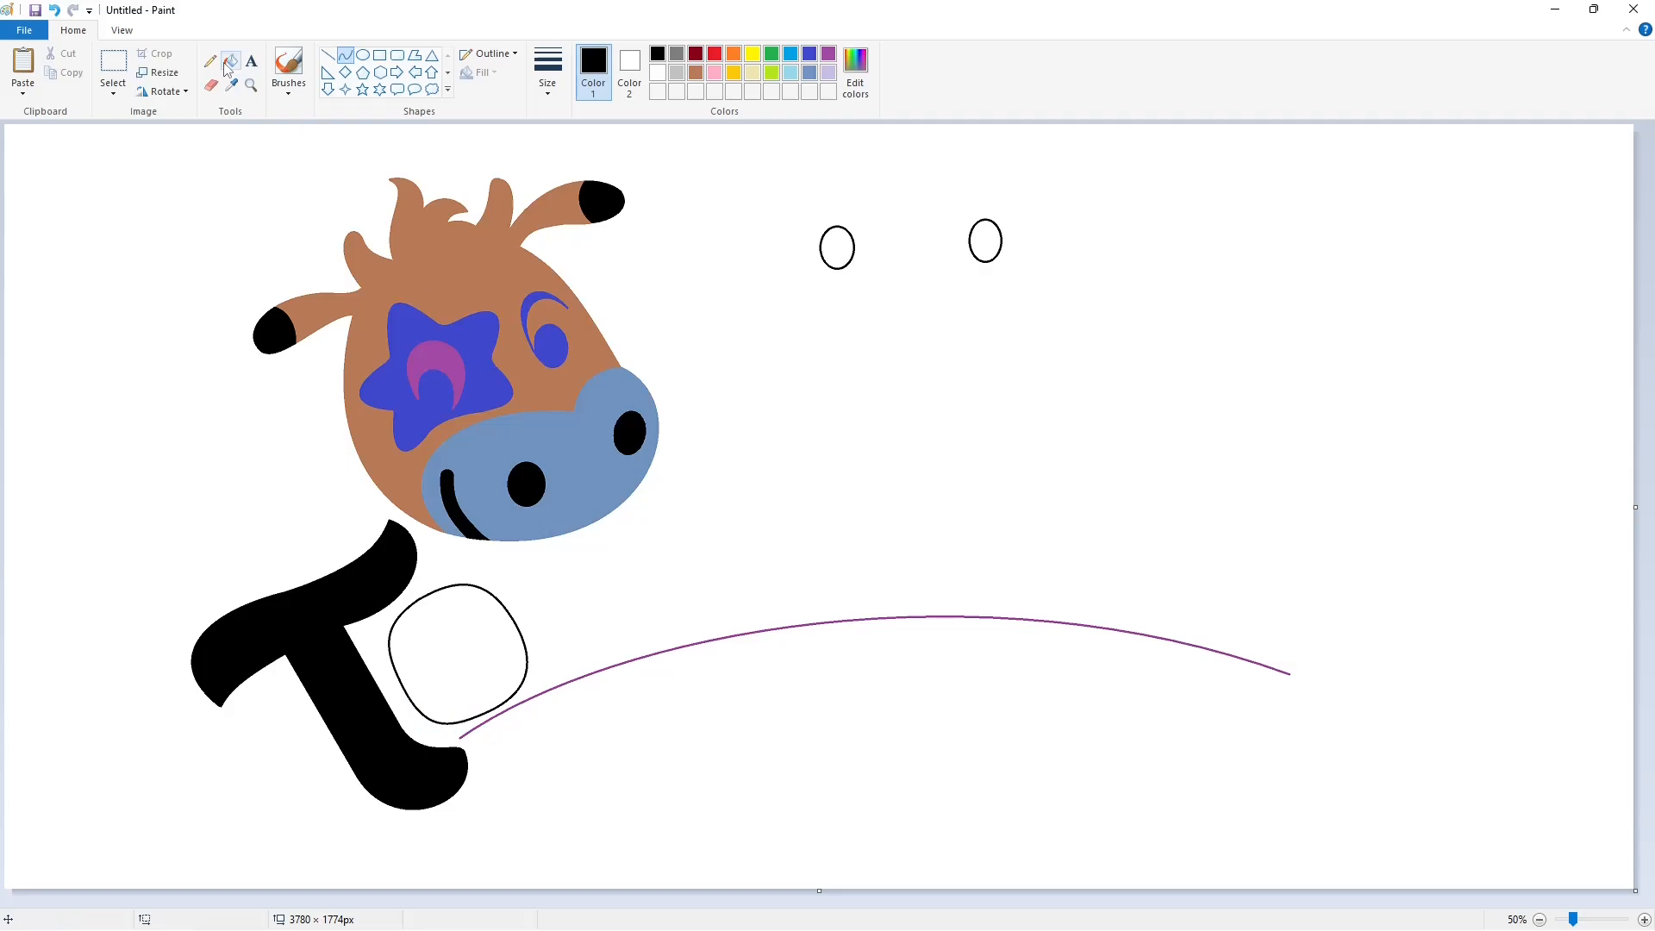
click(470, 659)
click(1645, 920)
scroll(1163, 805, down, 5)
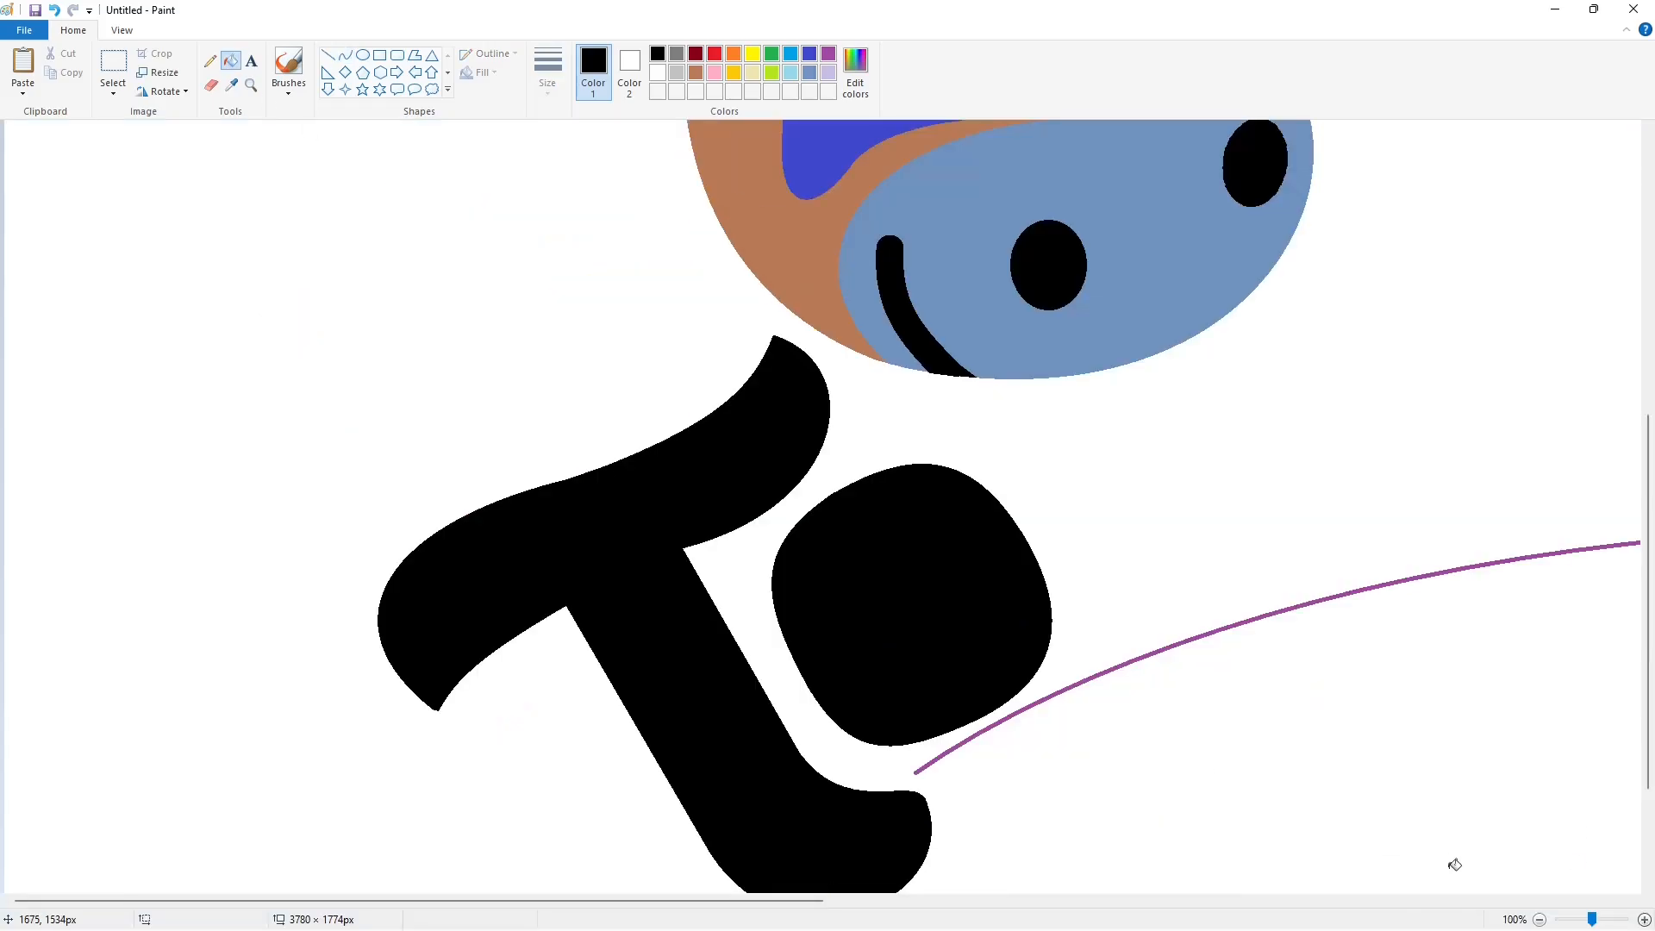
click(327, 54)
click(658, 73)
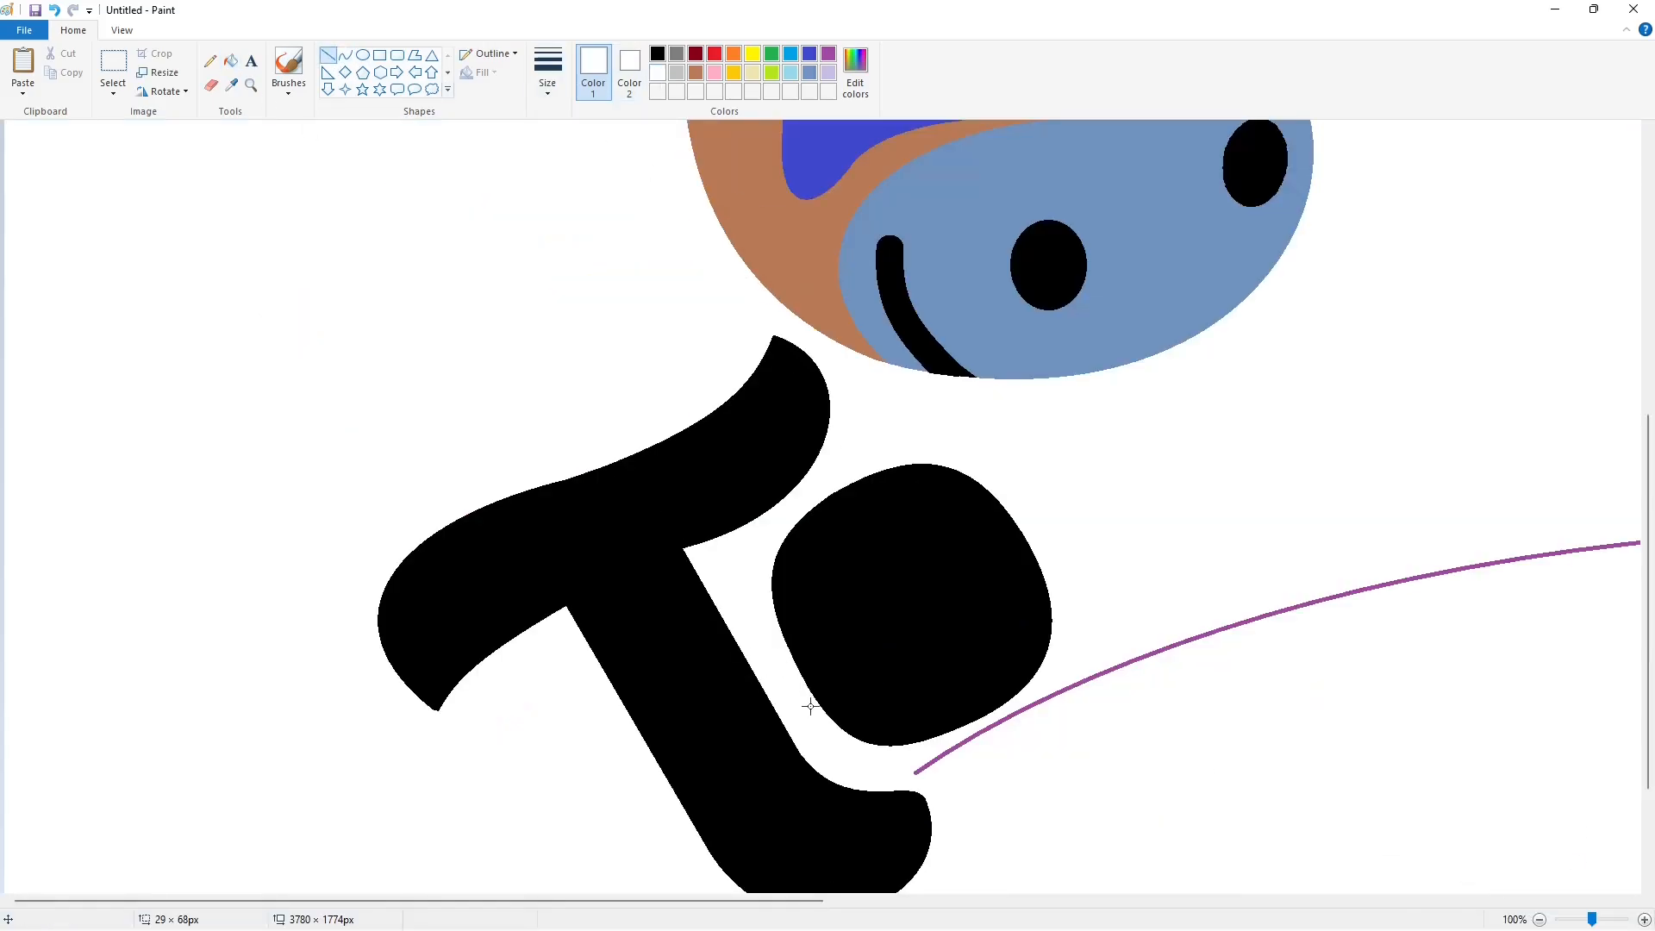
Fill the o with purple and draw a thick slanted black line in its center.
click(1539, 920)
click(232, 61)
click(829, 53)
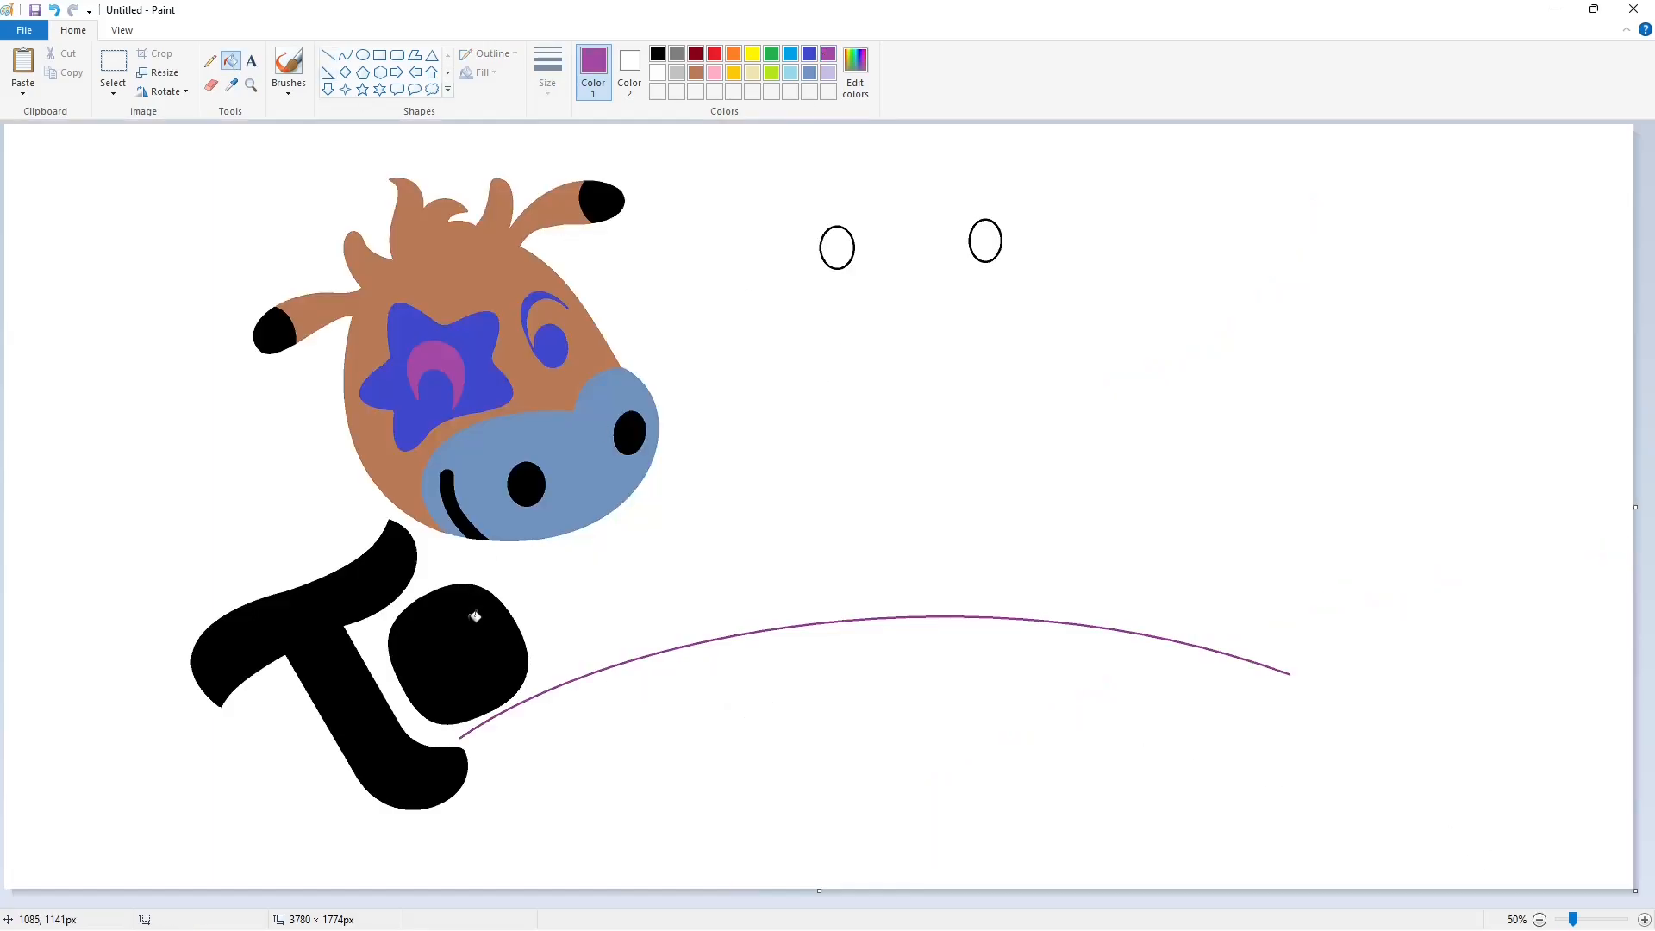
click(473, 617)
click(328, 54)
click(658, 54)
key(ctrl+plus)
key(ctrl+plus)
key(ctrl+plus)
key(ctrl+plus)
key(ctrl+plus)
key(ctrl+plus)
key(ctrl+plus)
key(ctrl+plus)
key(ctrl+plus)
key(ctrl+plus)
key(ctrl+plus)
key(ctrl+plus)
key(ctrl+plus)
key(ctrl+plus)
key(ctrl+plus)
key(ctrl+plus)
key(ctrl+plus)
key(ctrl+plus)
key(ctrl+plus)
key(ctrl+plus)
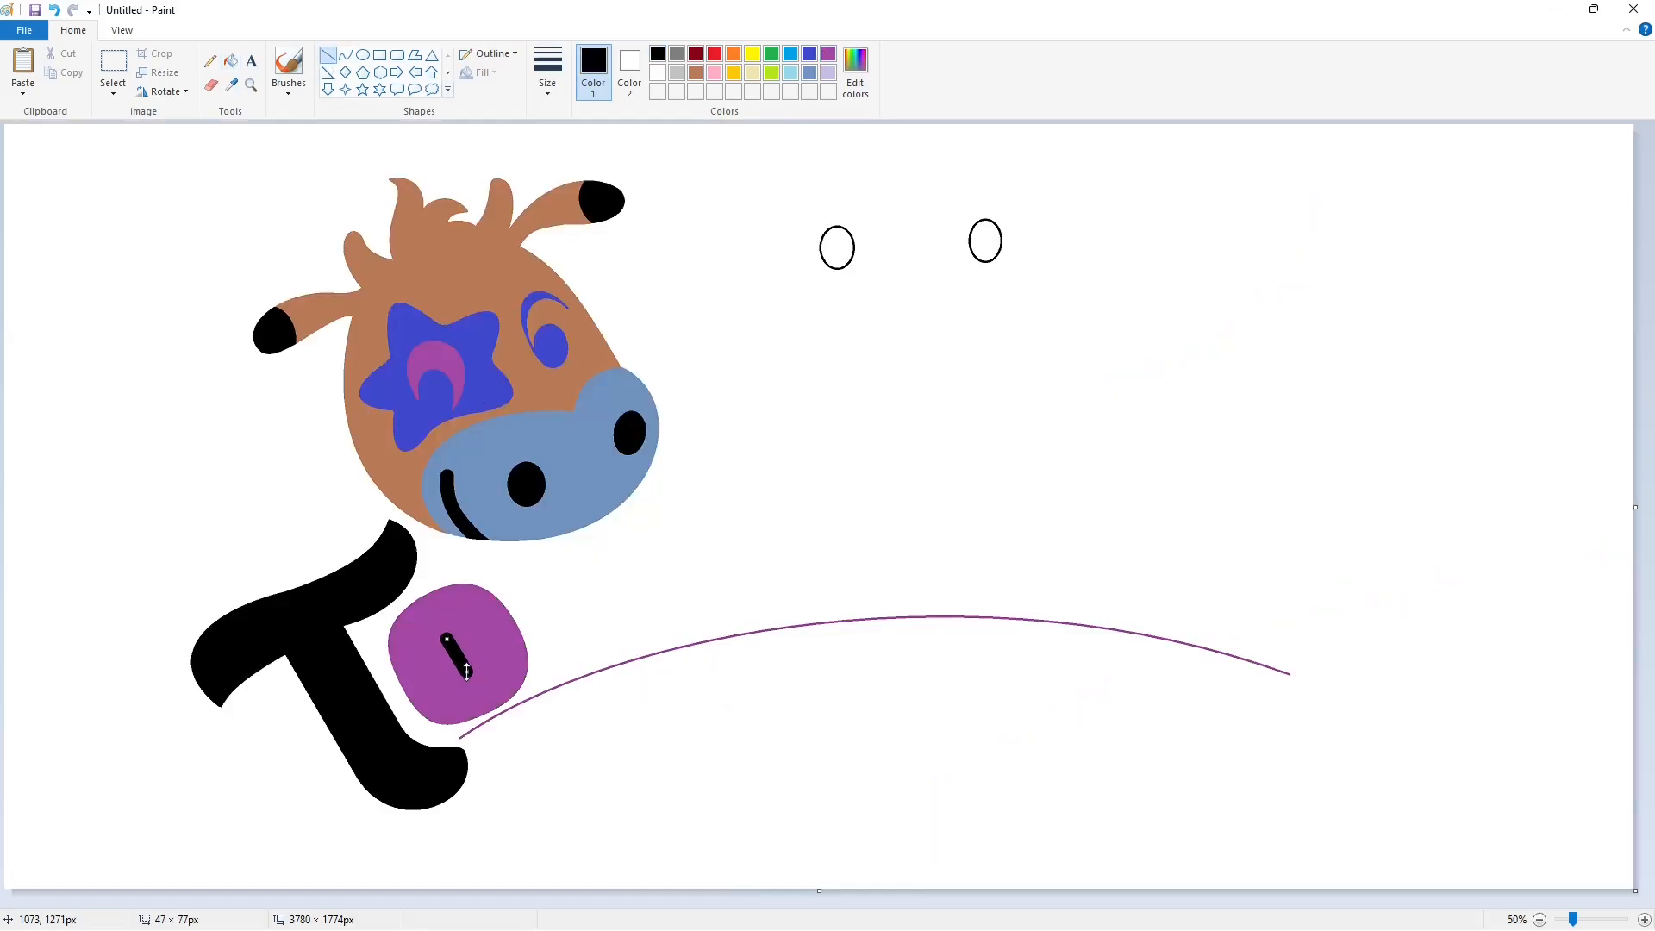
click(531, 639)
Fill the o's center line with white and its purple body with black.
click(231, 61)
click(658, 72)
click(458, 657)
click(658, 54)
click(485, 599)
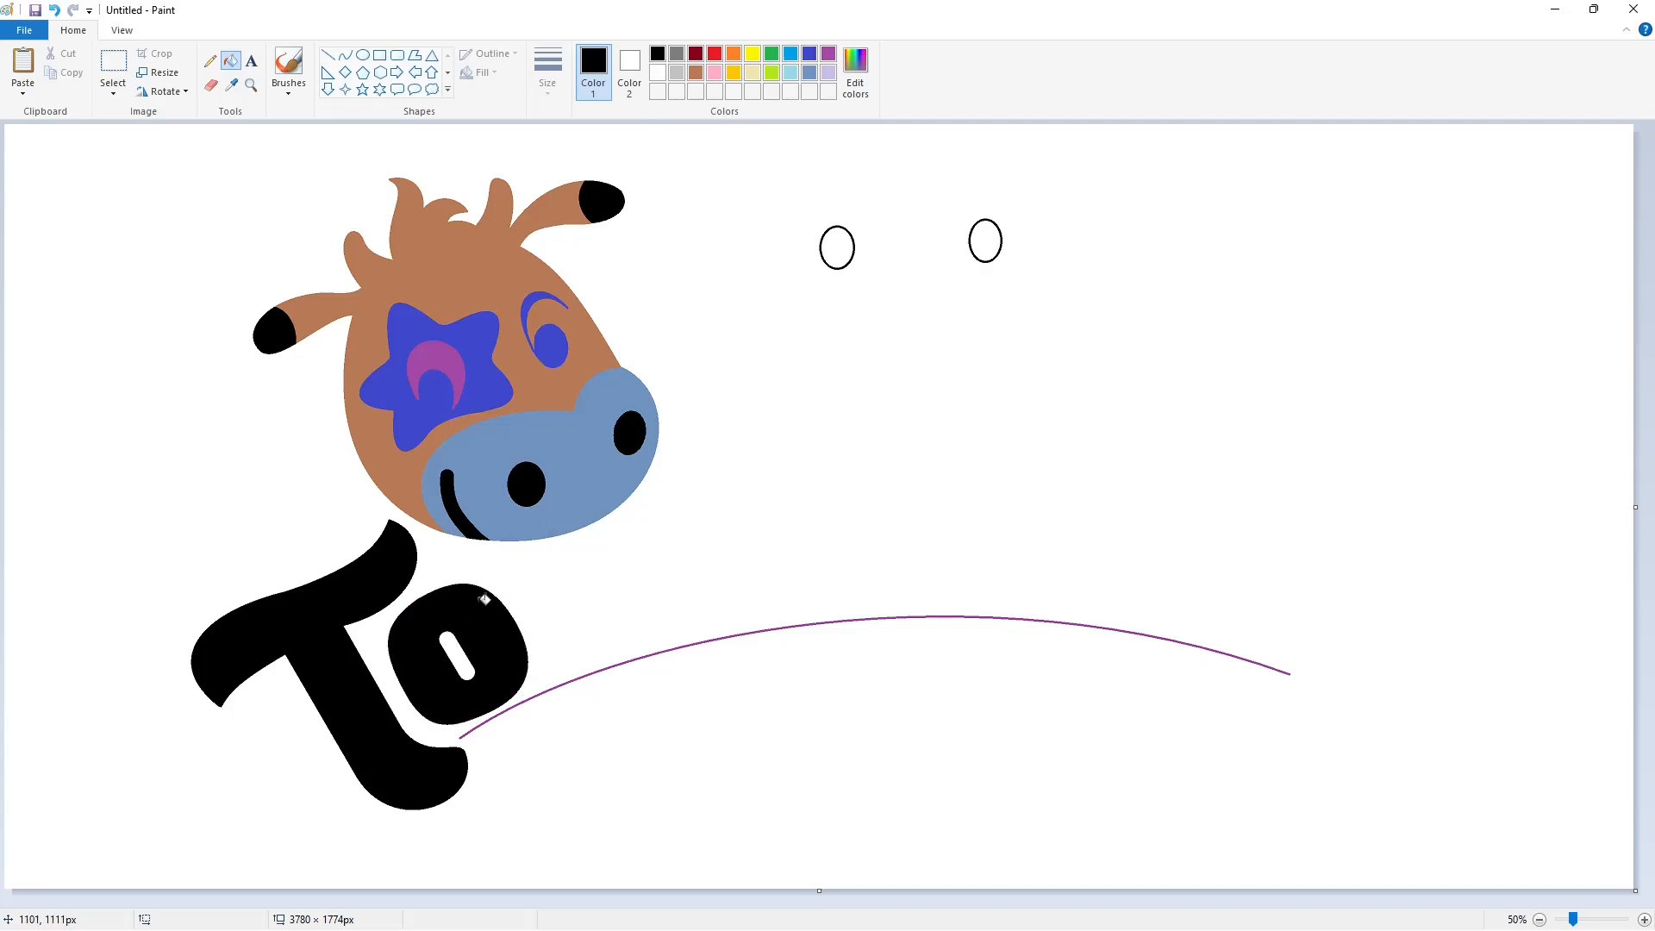
Draw the top, left and lower edges of a letter g's bowl beside the o with black curves.
click(345, 55)
mouse_move(518, 561)
mouse_down()
mouse_move(619, 526)
mouse_move(595, 548)
mouse_move(568, 661)
mouse_move(512, 587)
mouse_move(520, 620)
mouse_move(611, 644)
mouse_up()
key(ctrl+z)
click(548, 76)
click(573, 189)
drag(575, 653, 570, 668)
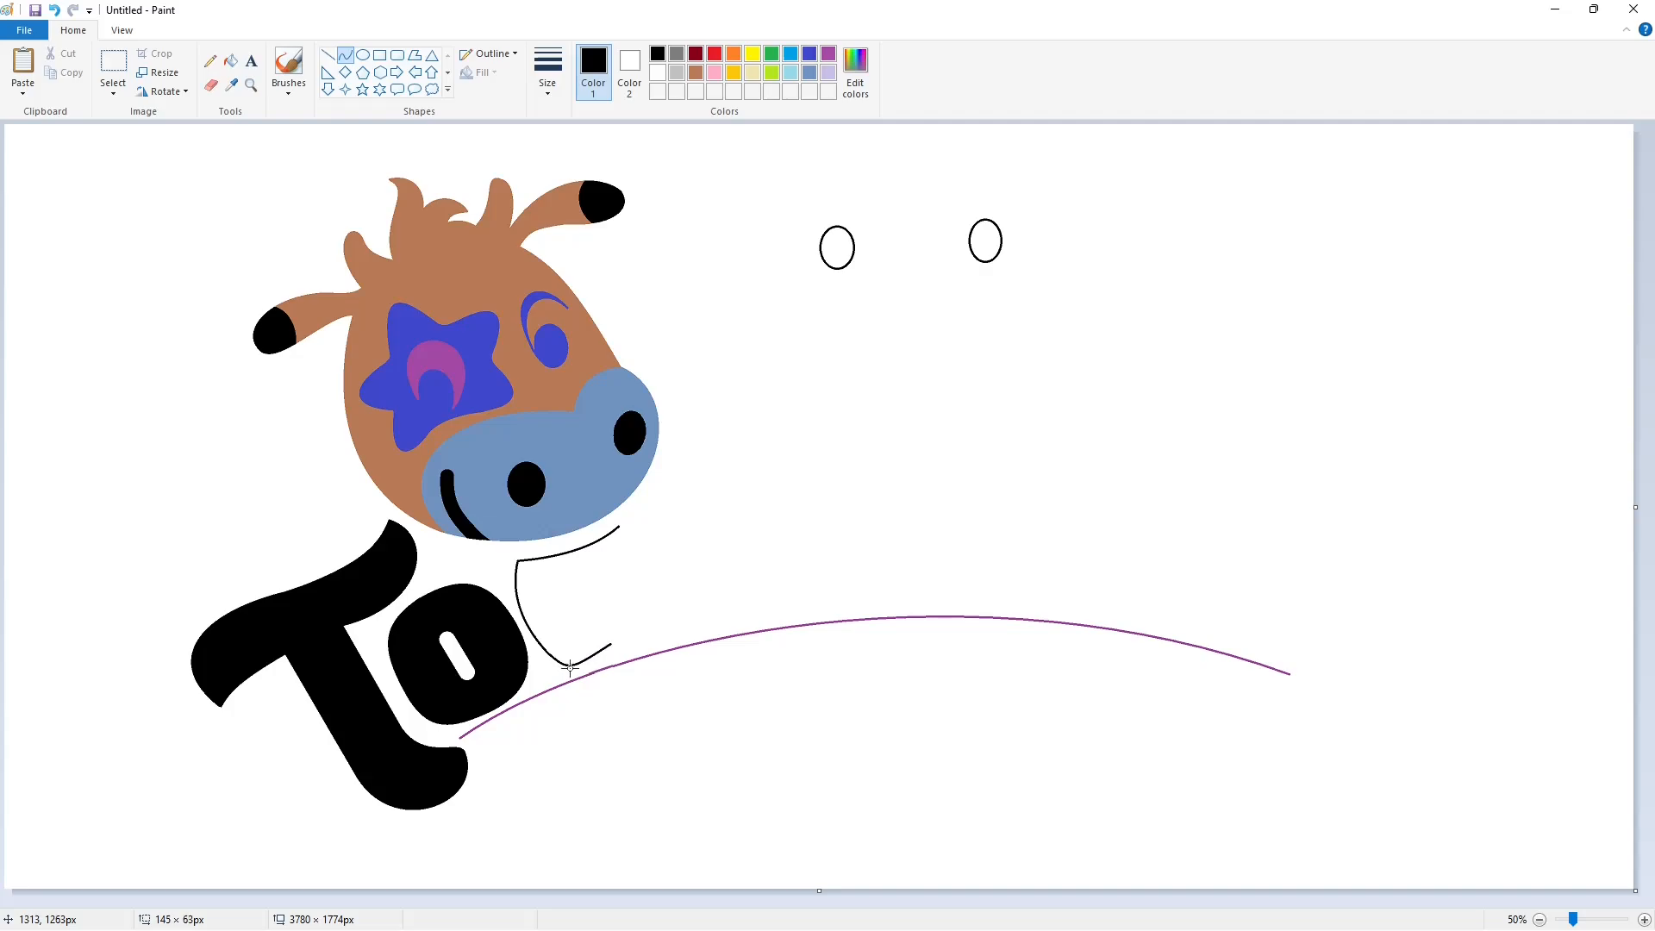
Complete the g's outline with a slanted right side and a curved tail crossing the guide curve.
click(328, 55)
mouse_move(619, 526)
mouse_down()
mouse_move(659, 615)
mouse_move(558, 712)
mouse_move(603, 681)
mouse_move(677, 668)
mouse_move(647, 722)
mouse_move(543, 685)
mouse_move(537, 709)
mouse_move(611, 644)
mouse_up()
click(345, 54)
click(536, 709)
drag(587, 676, 621, 672)
click(721, 693)
Try outlining the g's inner opening with a slanted line and curves, then undo the curves.
click(328, 55)
mouse_move(578, 567)
mouse_down()
mouse_move(602, 618)
mouse_move(569, 605)
mouse_move(563, 624)
mouse_up()
click(651, 618)
click(346, 54)
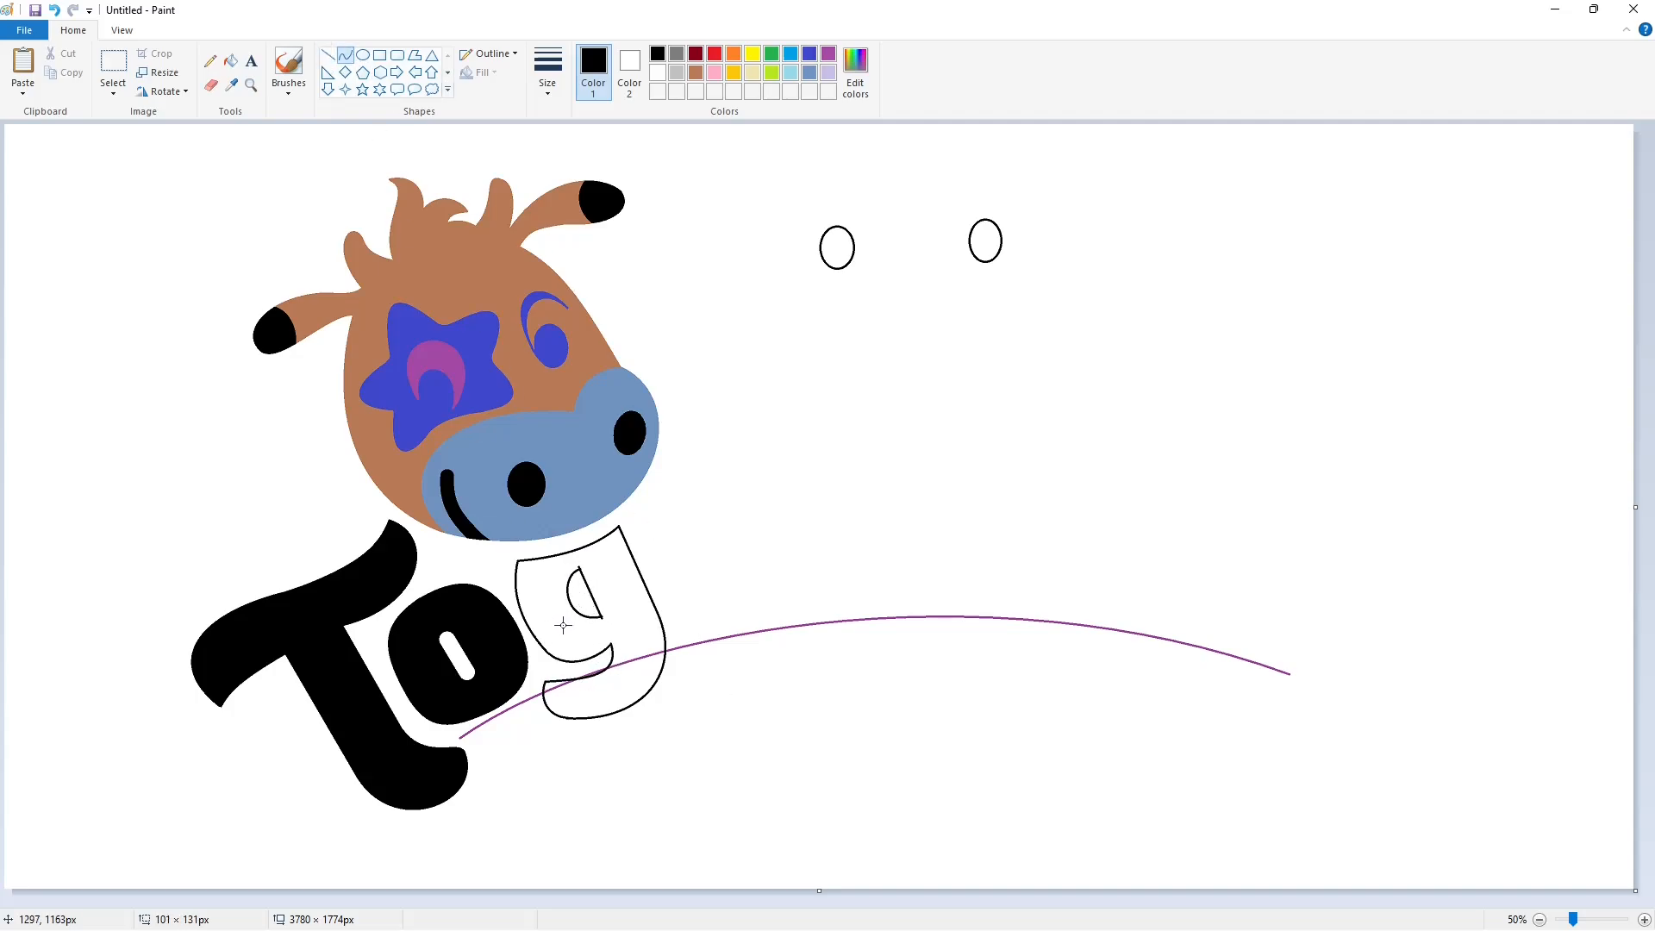
key(ctrl+z)
mouse_move(580, 569)
mouse_down()
mouse_move(599, 615)
mouse_move(561, 582)
mouse_move(572, 619)
mouse_up()
key(ctrl+z)
Try a thick slanted black line as the g's inner opening, then undo it.
click(328, 55)
key(ctrl+KP_Add)
key(ctrl+KP_Add)
key(ctrl+KP_Add)
key(ctrl+KP_Add)
key(ctrl+KP_Add)
key(ctrl+KP_Add)
key(ctrl+KP_Add)
key(ctrl+KP_Add)
key(ctrl+KP_Add)
key(ctrl+KP_Add)
key(ctrl+KP_Add)
key(ctrl+KP_Add)
key(ctrl+KP_Add)
key(ctrl+KP_Add)
key(ctrl+KP_Add)
key(ctrl+KP_Add)
key(ctrl+KP_Add)
key(ctrl+KP_Add)
key(ctrl+KP_Add)
key(ctrl+KP_Add)
click(659, 577)
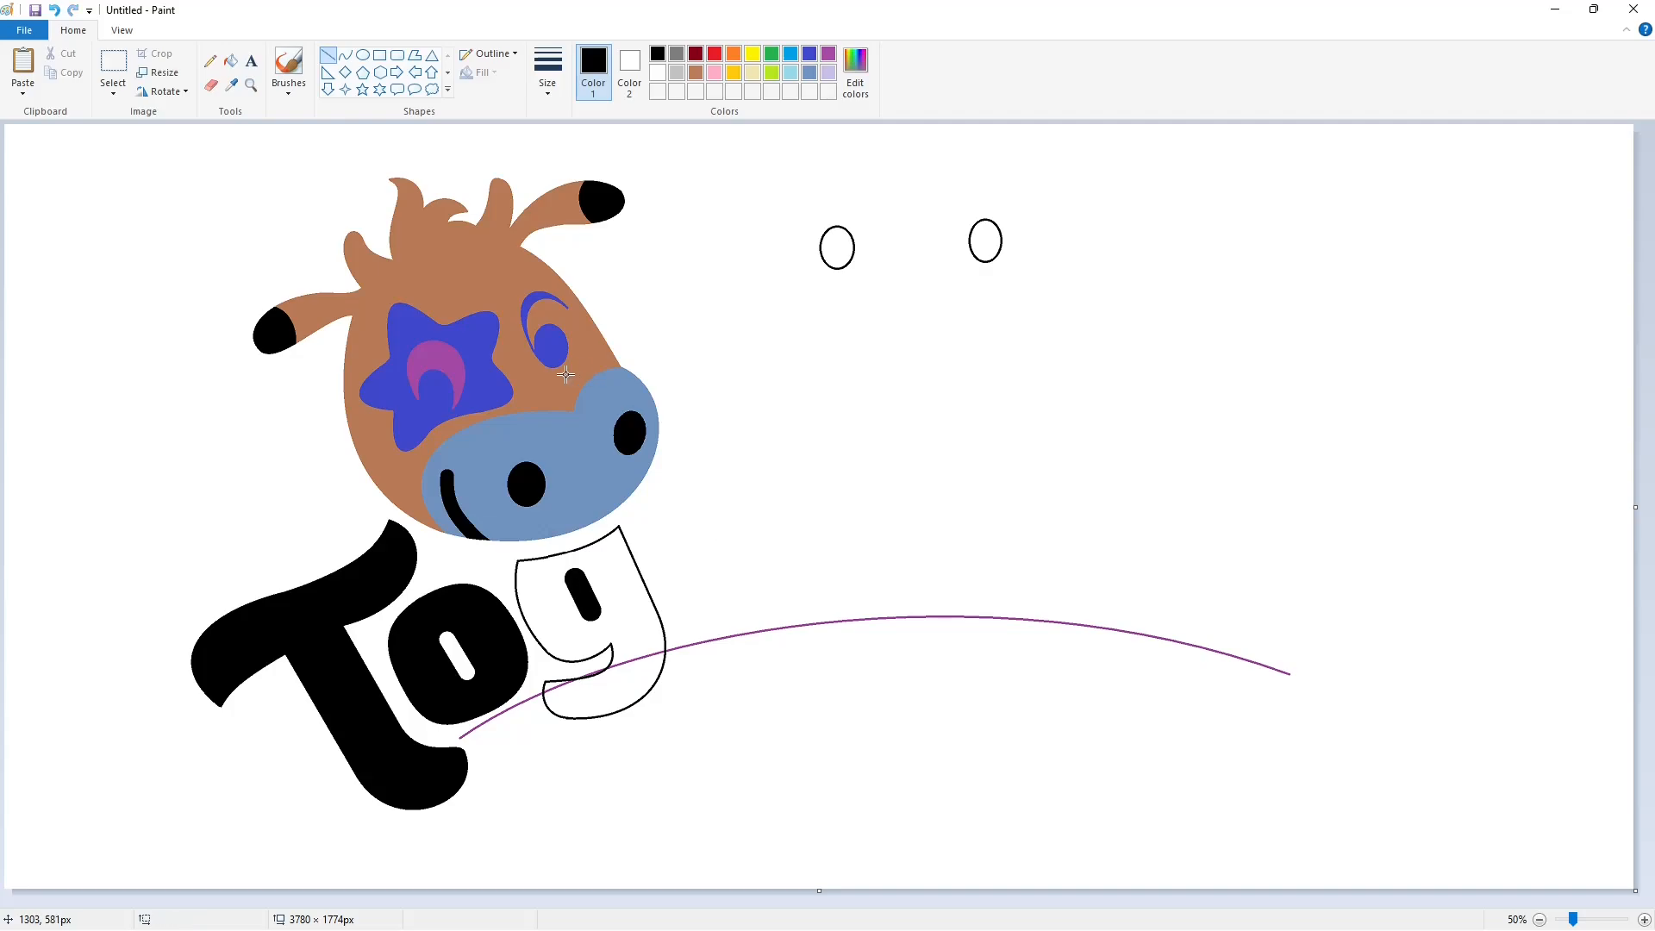
key(ctrl+z)
Draw a thick slanted black line as the first g's inner opening and flatten its right side with a thinner white line.
drag(575, 579, 605, 629)
click(708, 603)
click(547, 73)
click(588, 191)
click(658, 72)
Fill the first g's body black and its inner opening white, using purple as a temporary colour for the opening.
click(231, 61)
click(590, 591)
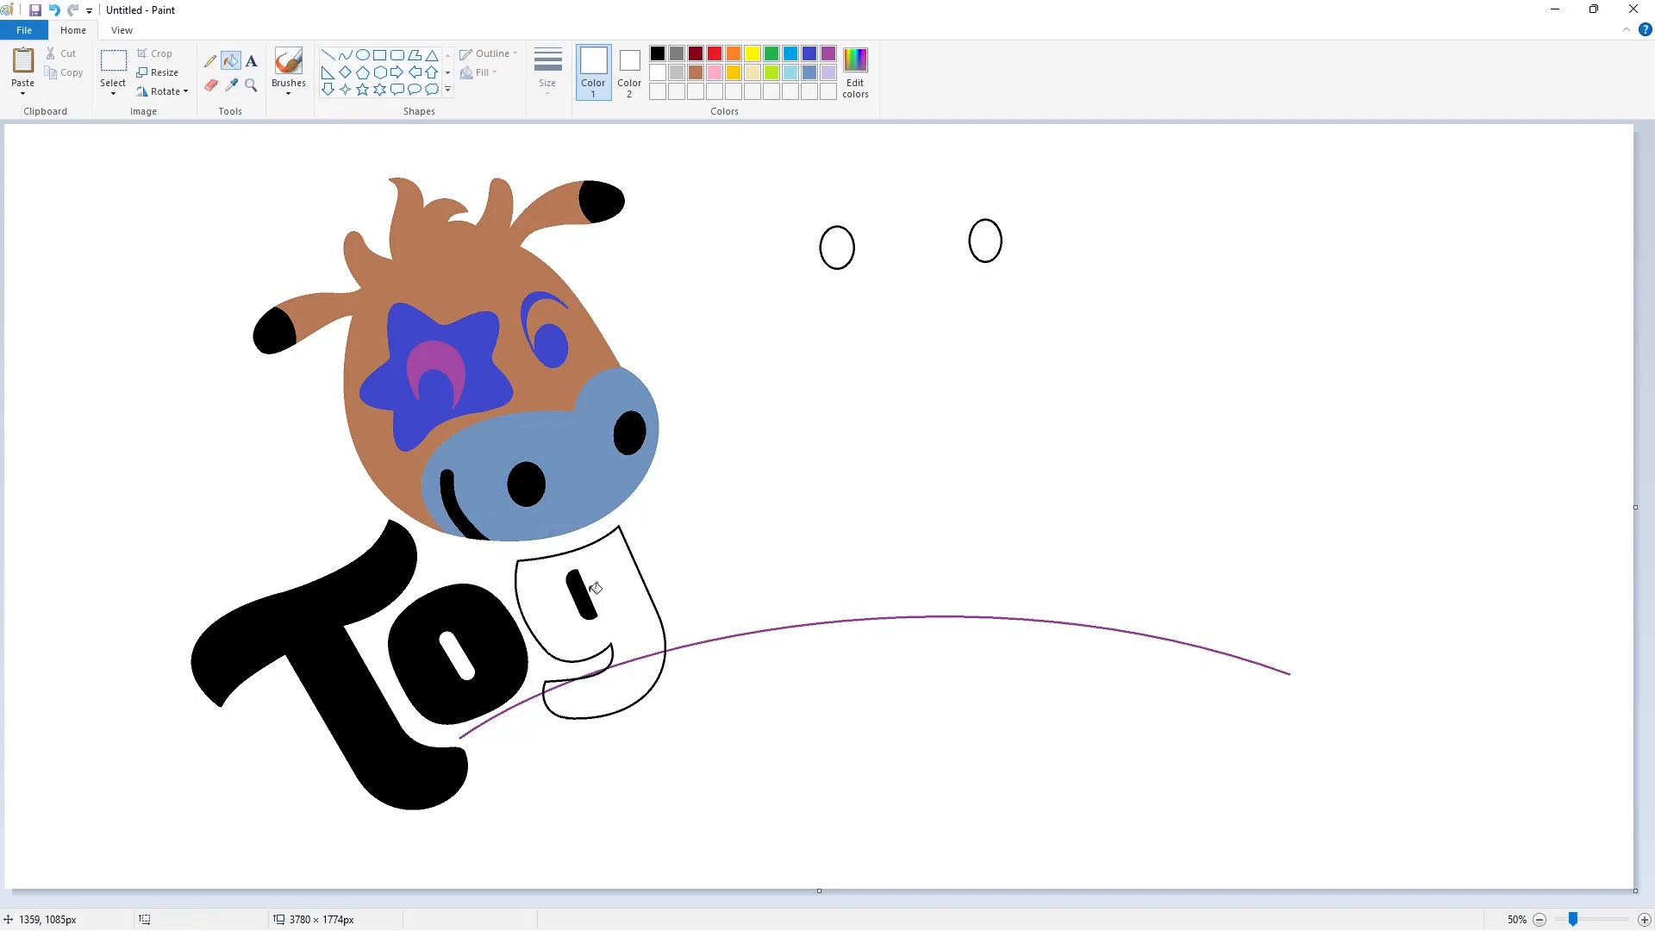
click(827, 53)
click(582, 594)
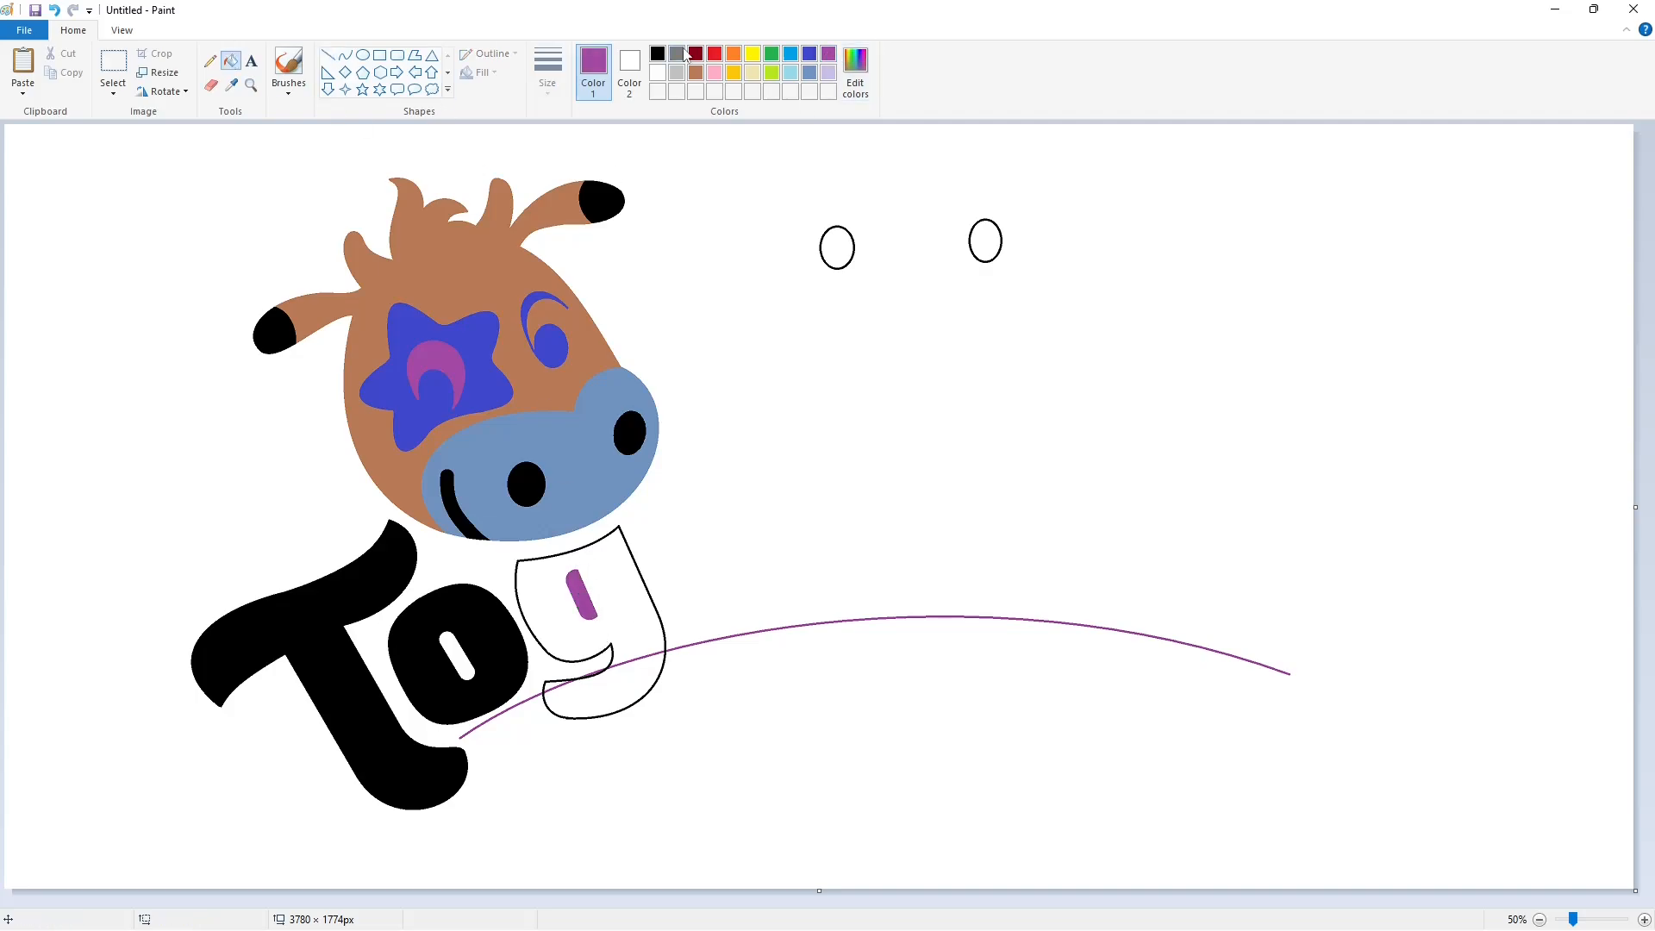
click(657, 54)
click(634, 595)
click(642, 656)
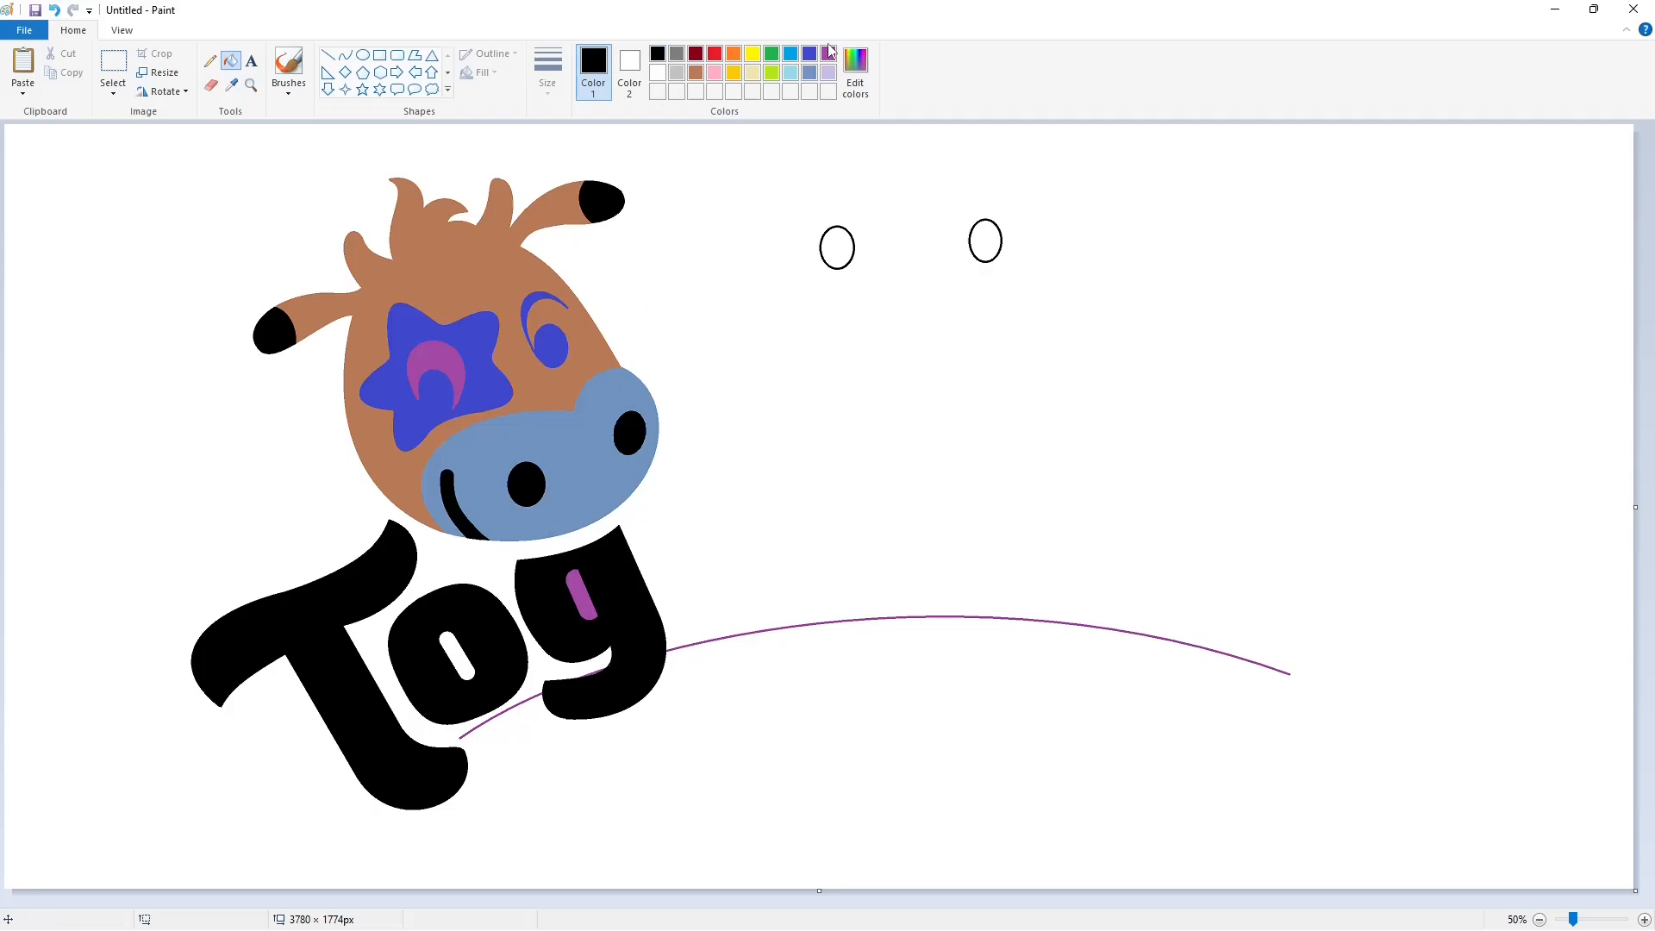
click(658, 73)
click(581, 595)
Touch up the edges of the first g's tail with short straight lines.
click(1589, 915)
scroll(972, 768, down, 2)
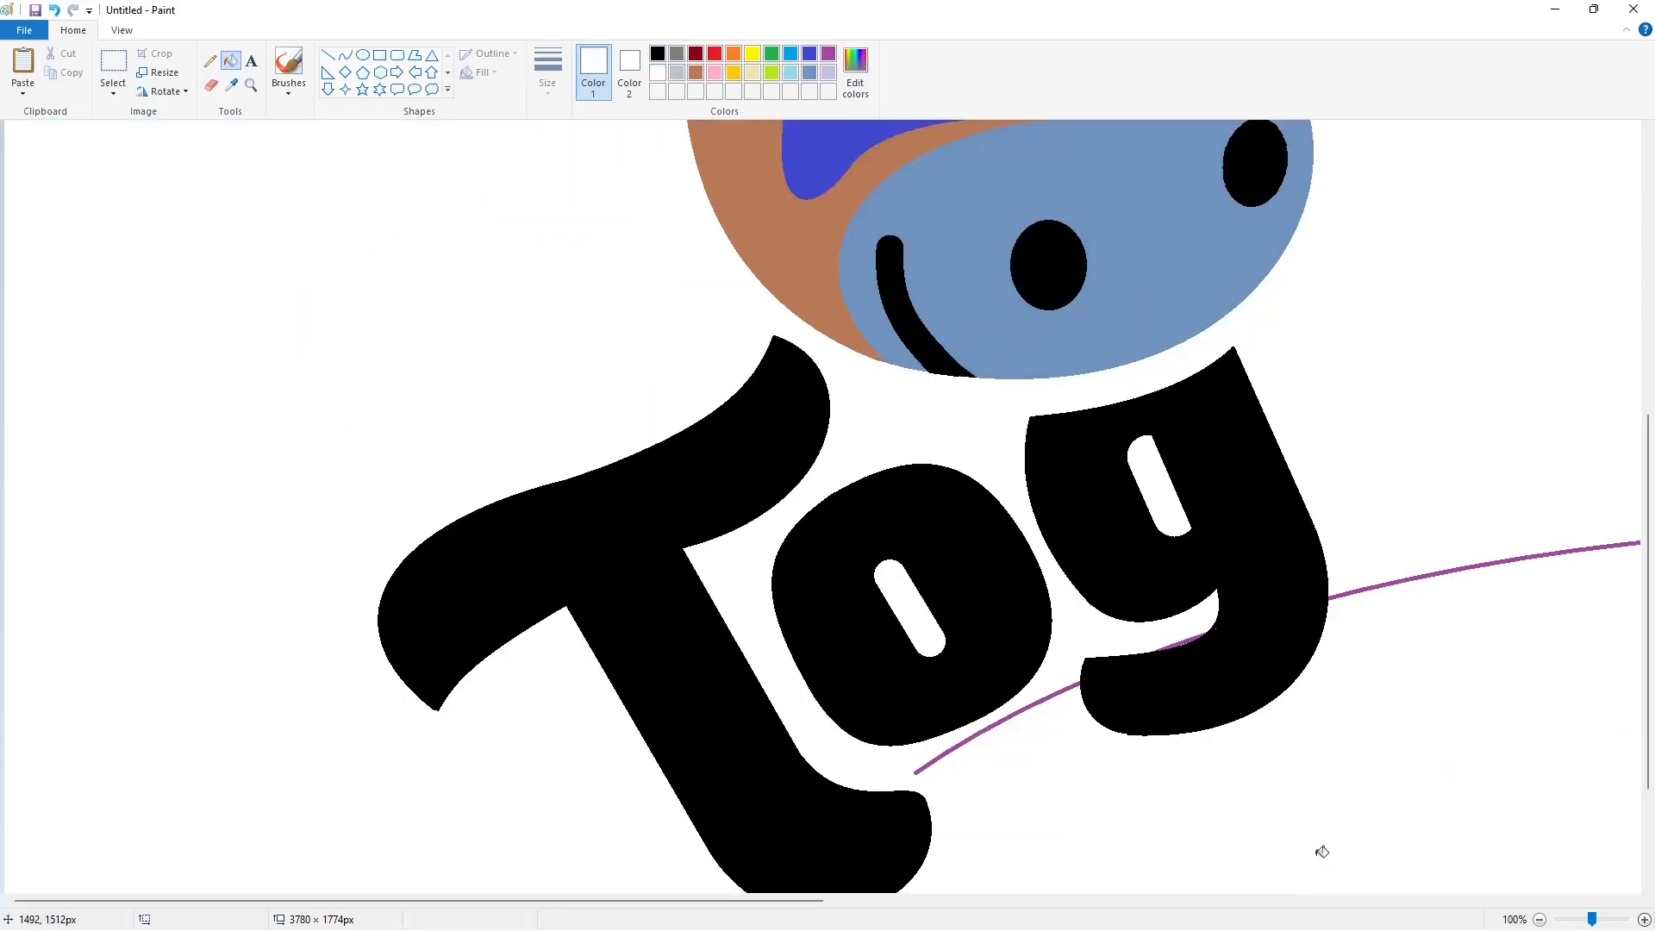
click(328, 55)
click(658, 54)
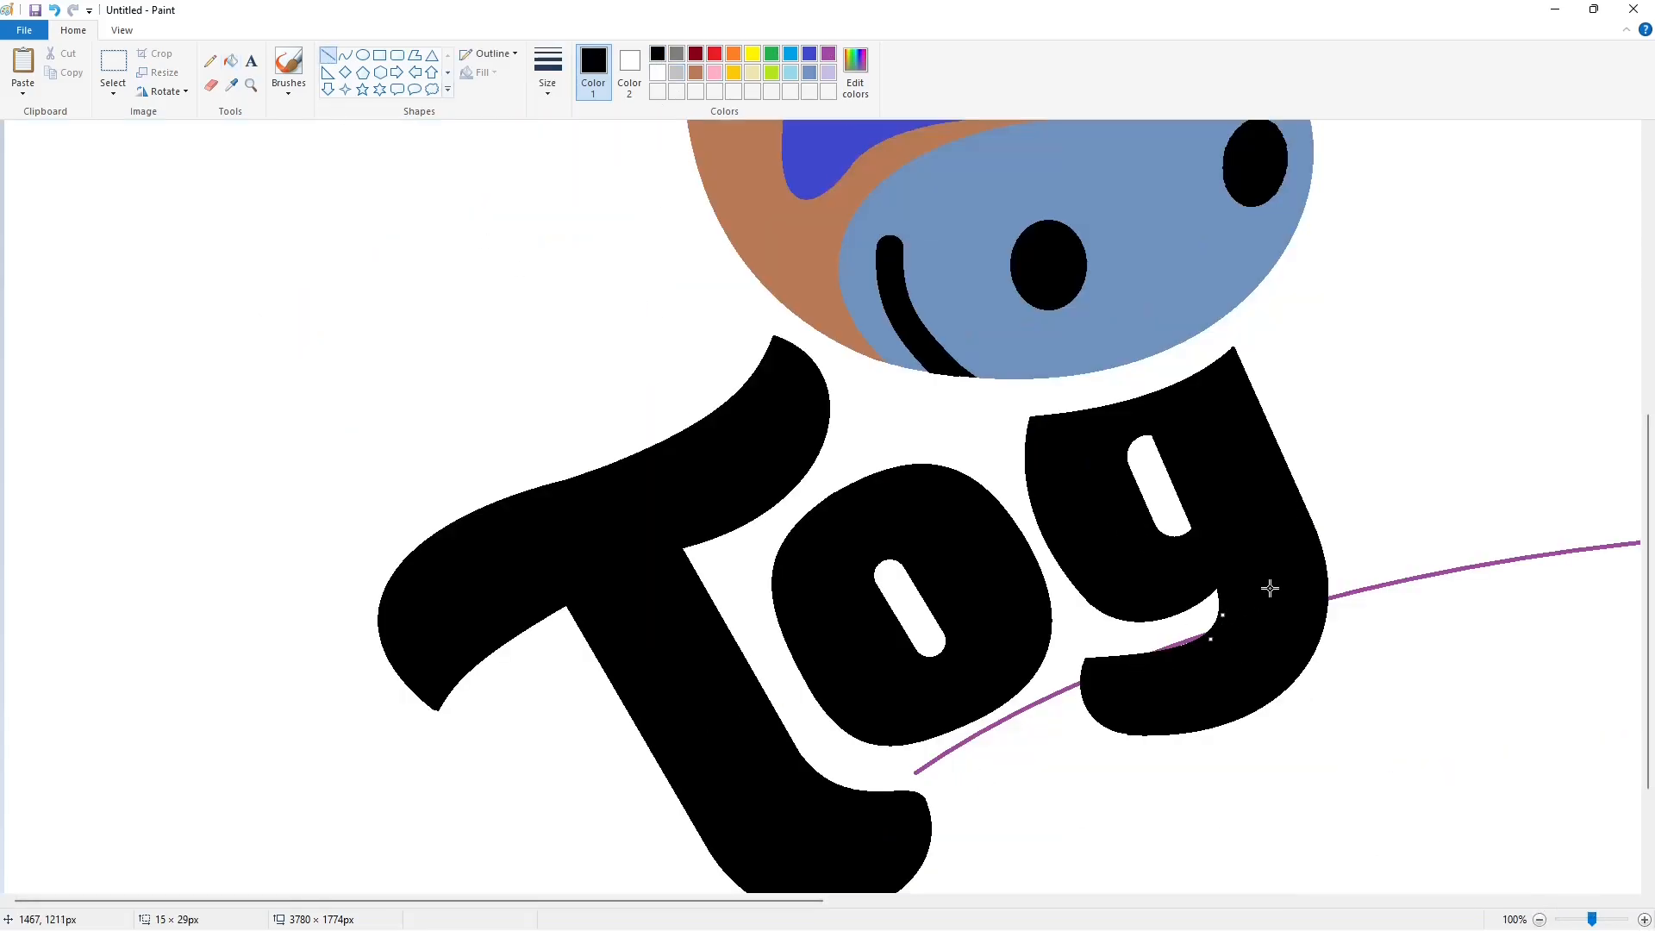
click(658, 72)
drag(1074, 667, 1095, 653)
click(1215, 644)
click(1540, 919)
Draw the top, left and lower edges of a second g's bowl beside the first g with black curves.
click(346, 54)
click(658, 54)
mouse_move(733, 494)
mouse_down()
mouse_move(661, 580)
mouse_move(732, 611)
mouse_up()
click(668, 496)
click(644, 517)
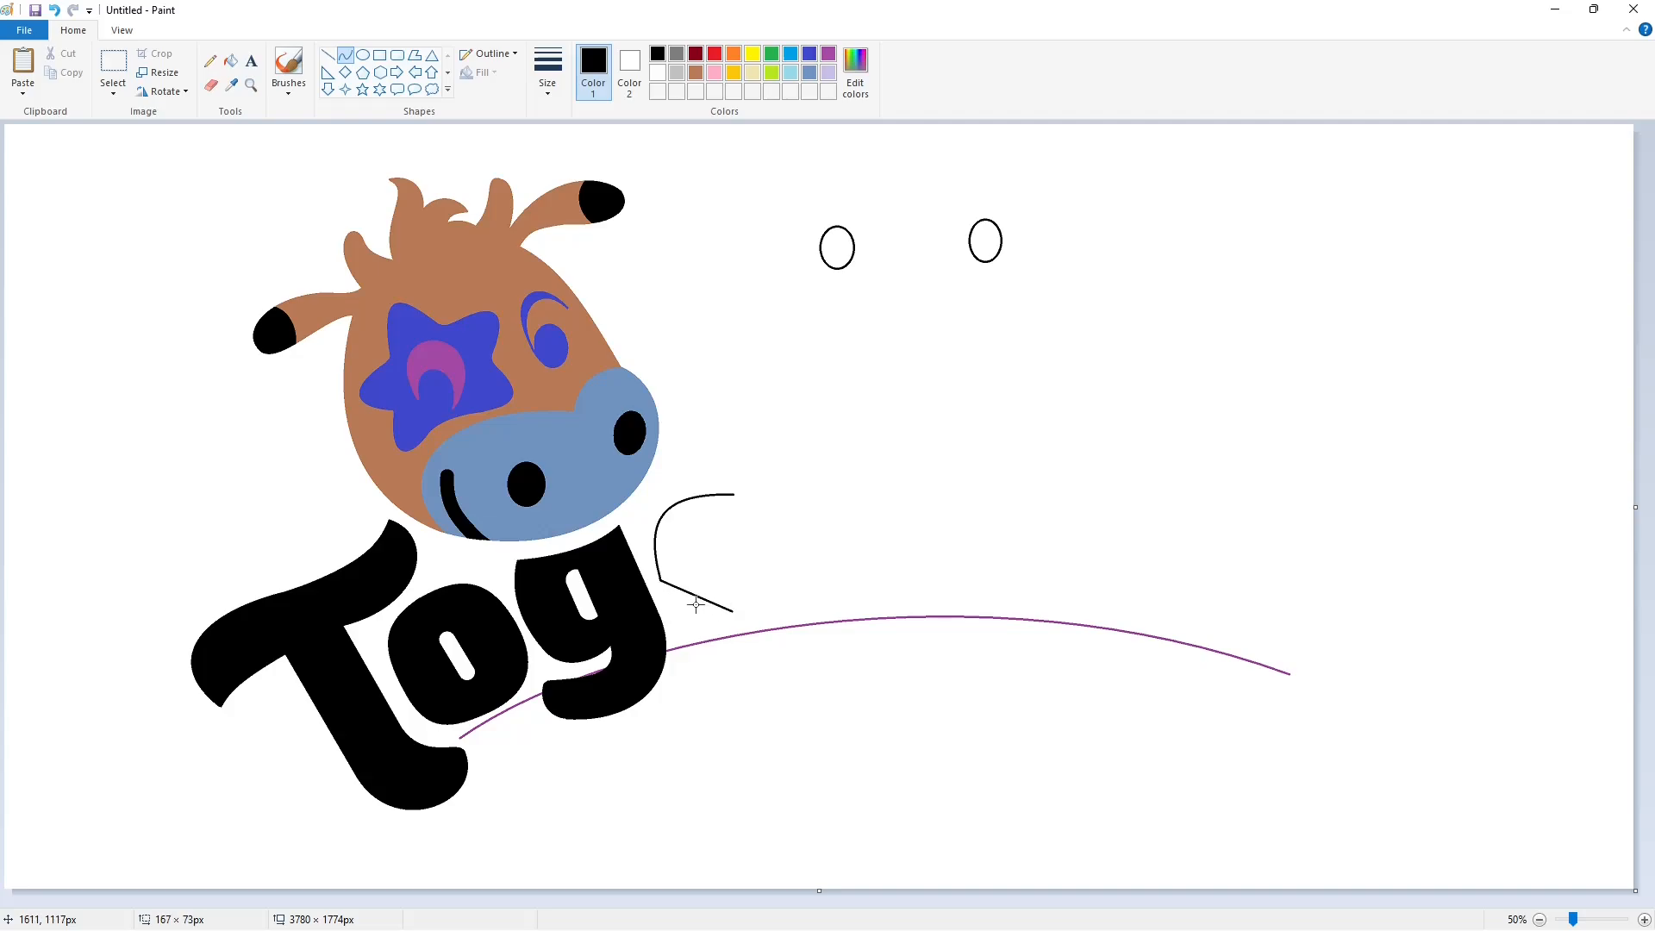
click(673, 625)
click(702, 632)
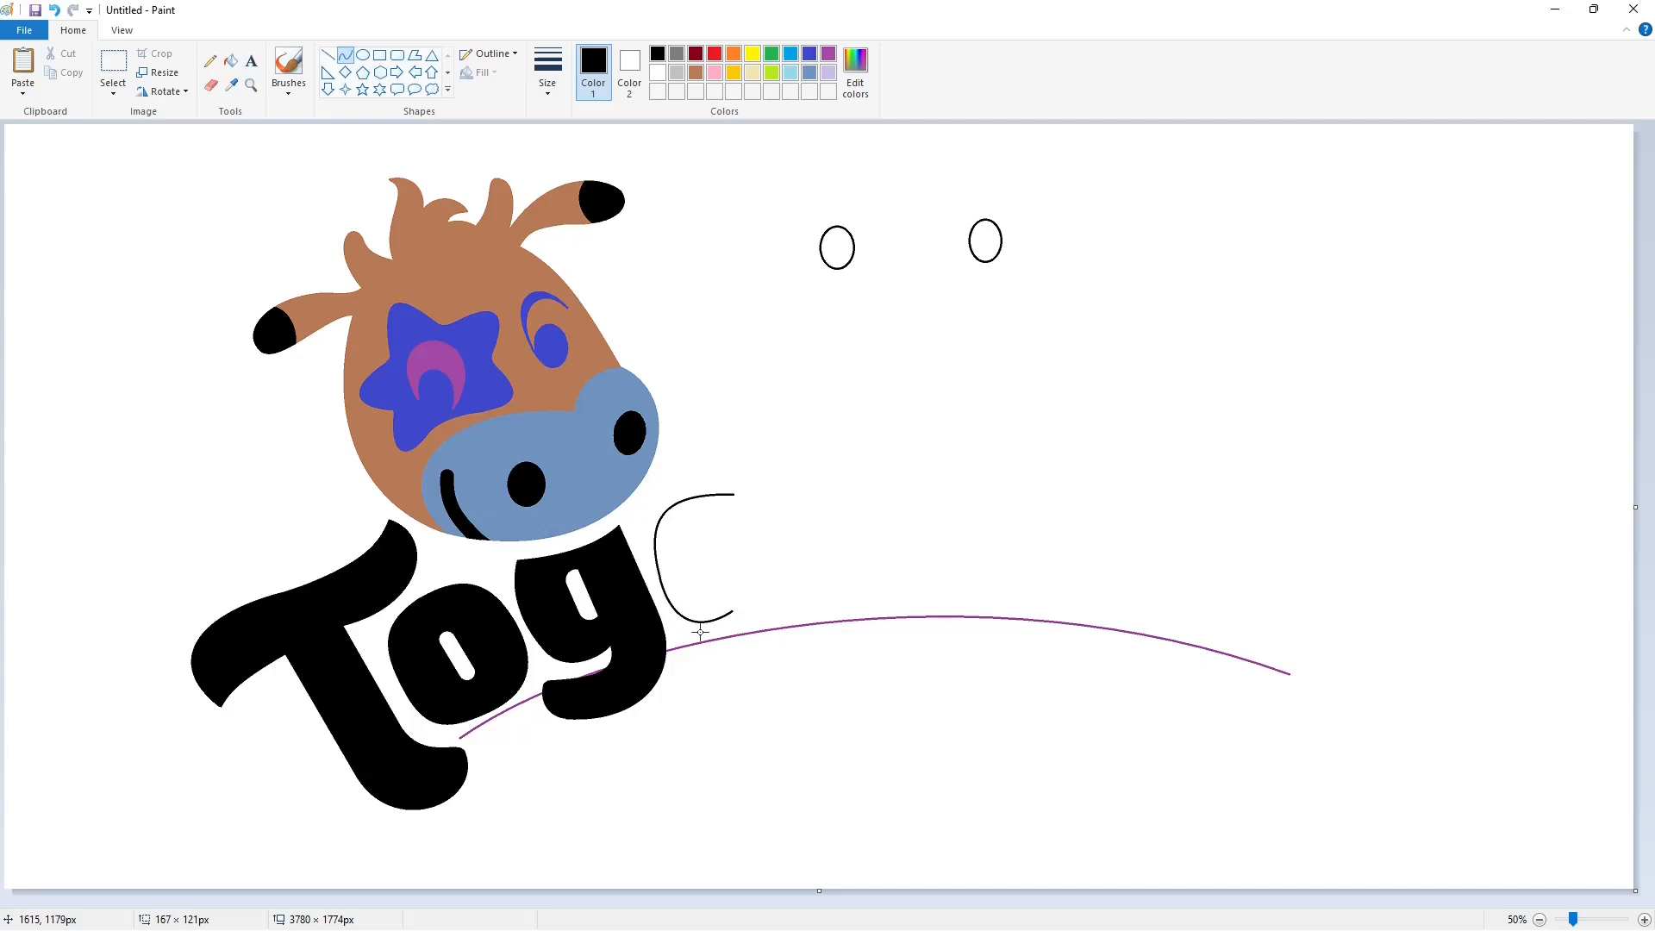
Complete the second g's outline with a raised top corner, a slanted right side and a curved tail.
click(767, 486)
click(843, 492)
click(328, 55)
mouse_move(767, 504)
mouse_down()
mouse_move(785, 588)
mouse_move(689, 667)
mouse_move(787, 636)
mouse_move(776, 675)
mouse_move(685, 633)
mouse_move(675, 668)
mouse_move(674, 648)
mouse_move(734, 611)
mouse_up()
click(346, 55)
click(907, 637)
drag(730, 630, 743, 632)
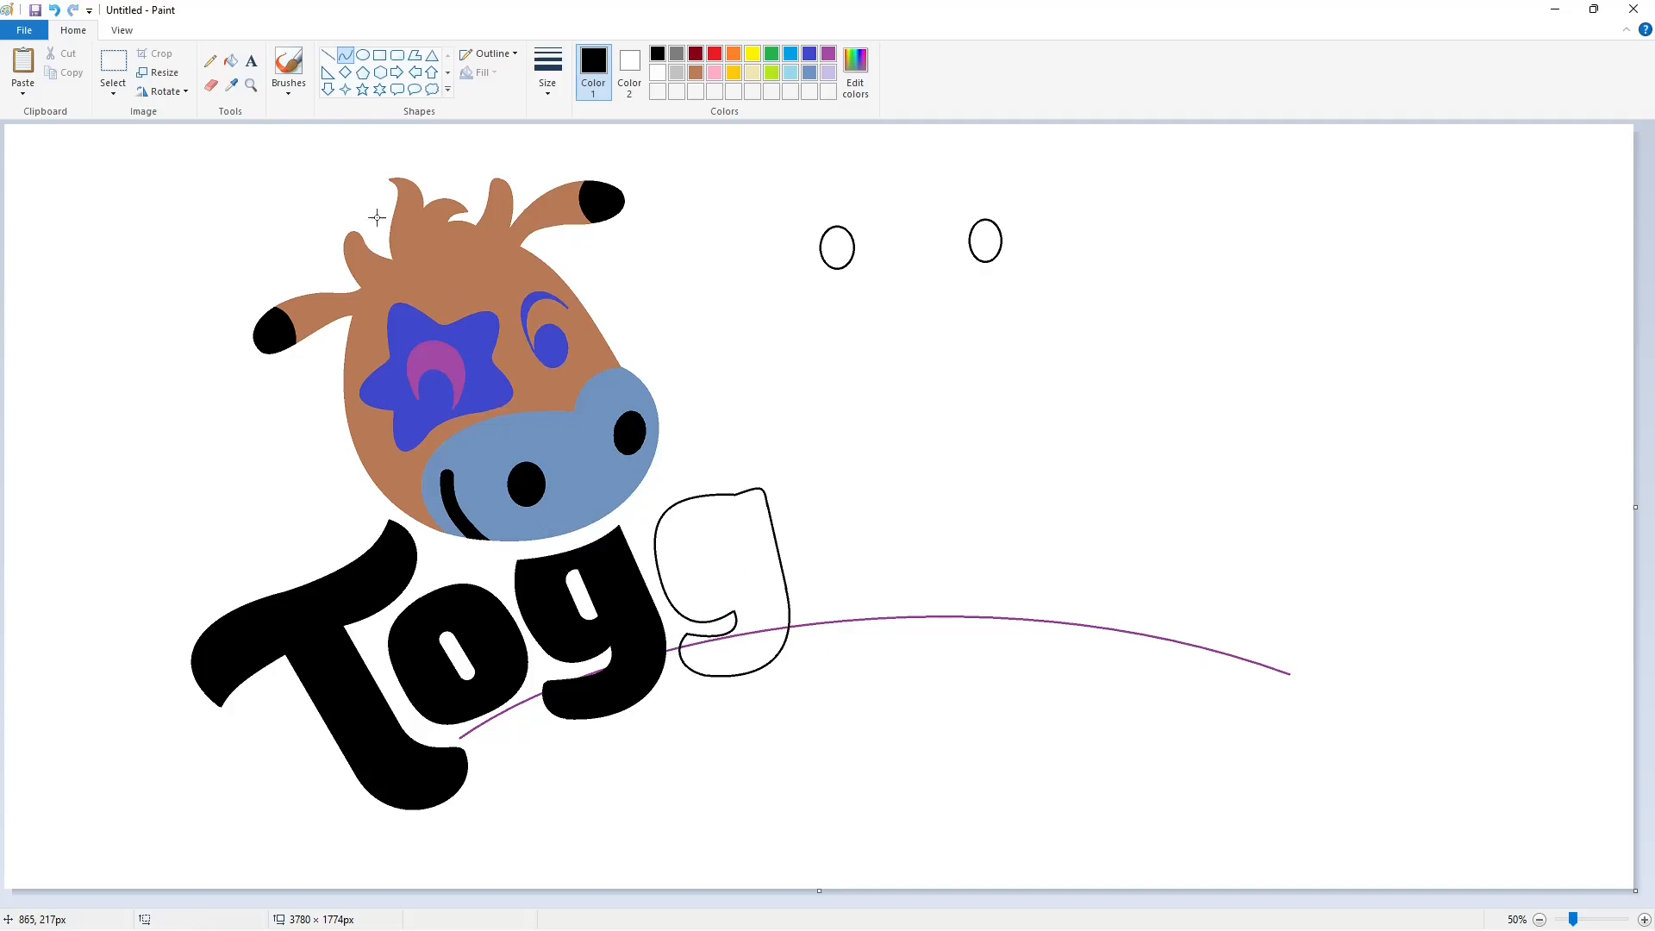
Fill all parts of the second g black and recolour the whole letter purple.
click(230, 61)
click(730, 576)
click(739, 654)
click(748, 634)
click(829, 54)
click(743, 560)
Draw a very thick slanted black line about 87 px tall inside the second g as its inner opening.
click(346, 57)
click(542, 89)
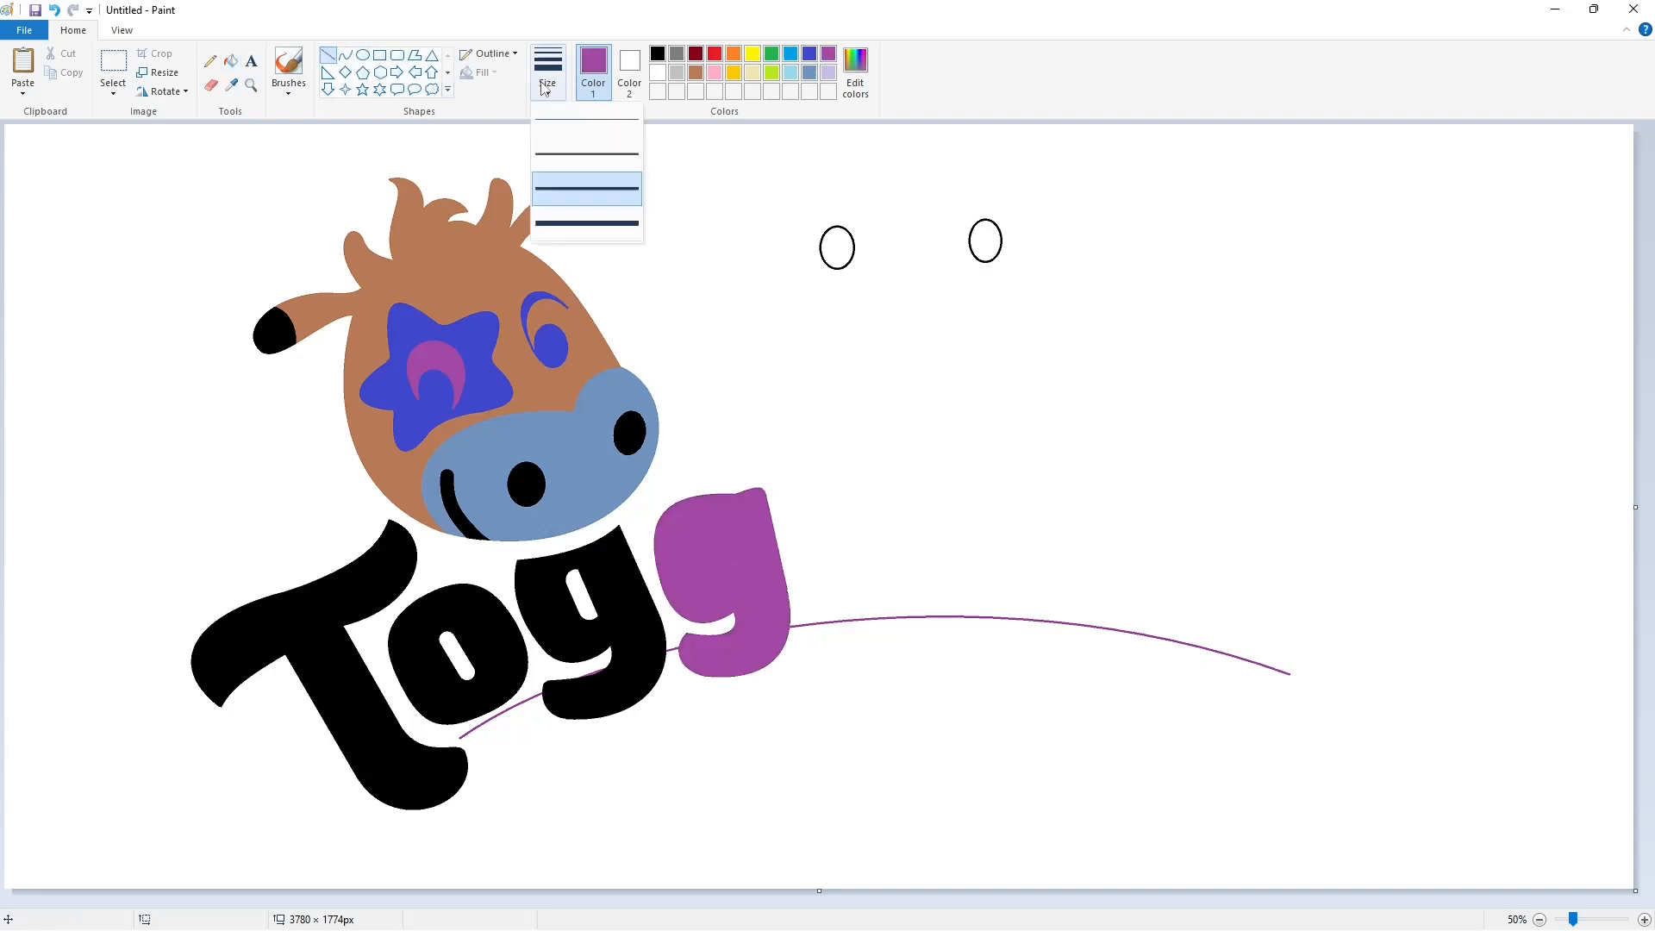
click(657, 53)
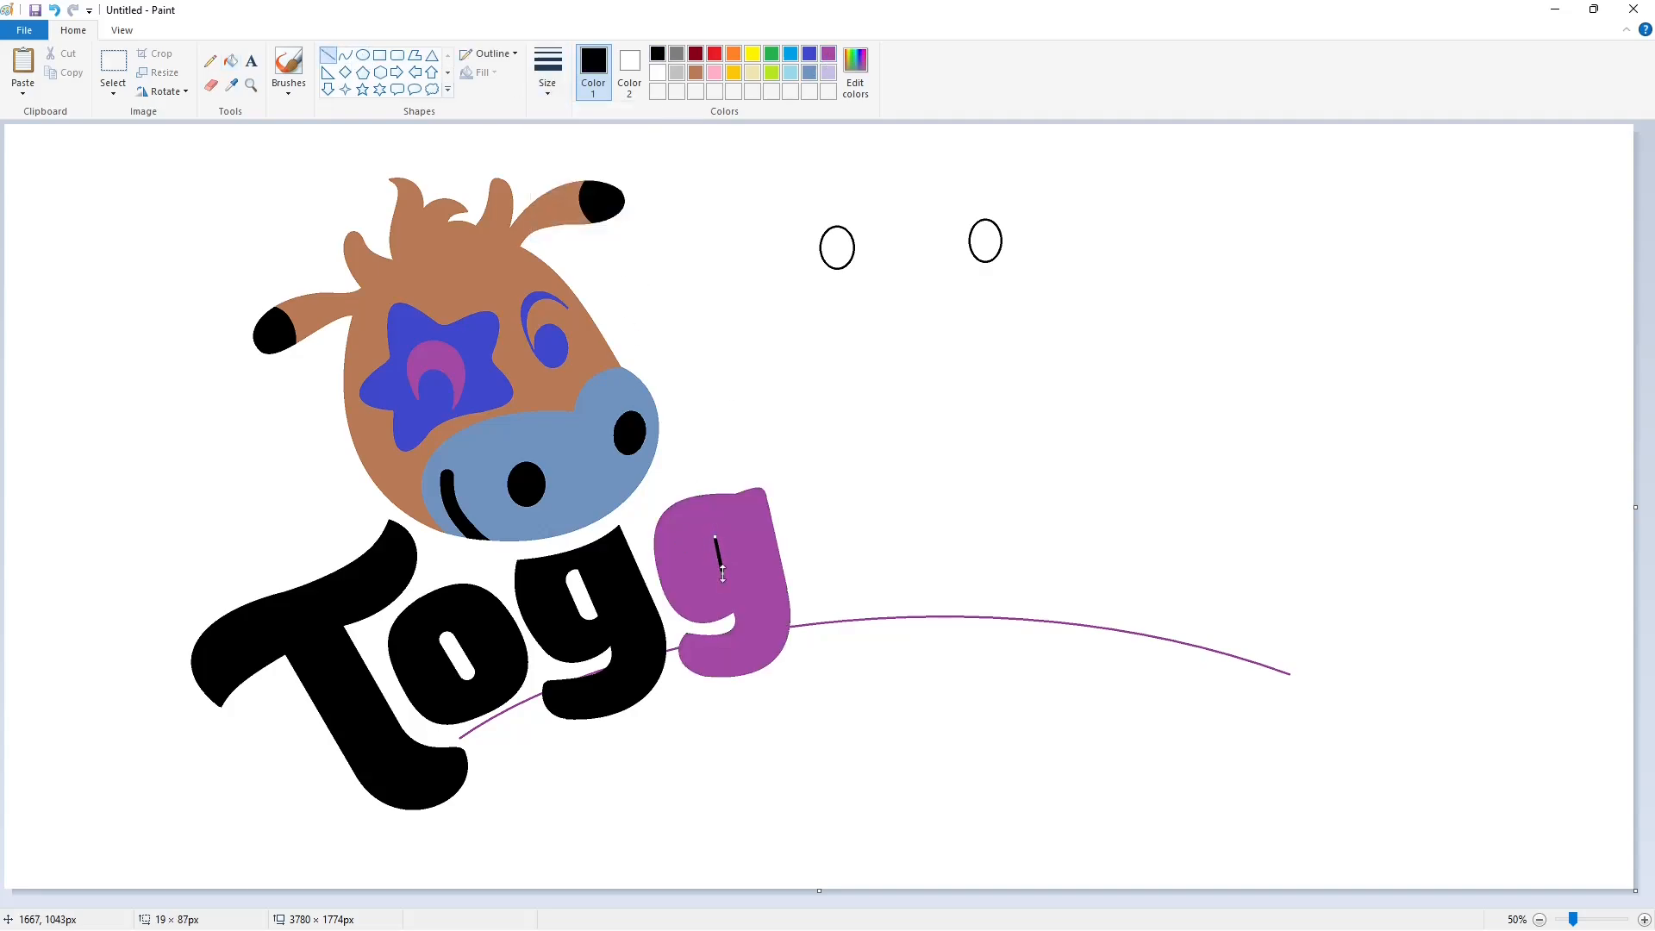
key(ctrl+plus)
key(ctrl+plus)
key(ctrl+plus)
key(ctrl+plus)
key(ctrl+plus)
key(ctrl+plus)
key(ctrl+plus)
key(ctrl+plus)
key(ctrl+plus)
key(ctrl+plus)
key(ctrl+plus)
key(ctrl+plus)
key(ctrl+plus)
key(ctrl+plus)
key(ctrl+plus)
key(ctrl+plus)
key(ctrl+plus)
key(ctrl+plus)
key(ctrl+plus)
key(ctrl+plus)
click(865, 575)
Straighten the right side of the second g's opening with a thinner slanted purple line.
click(548, 78)
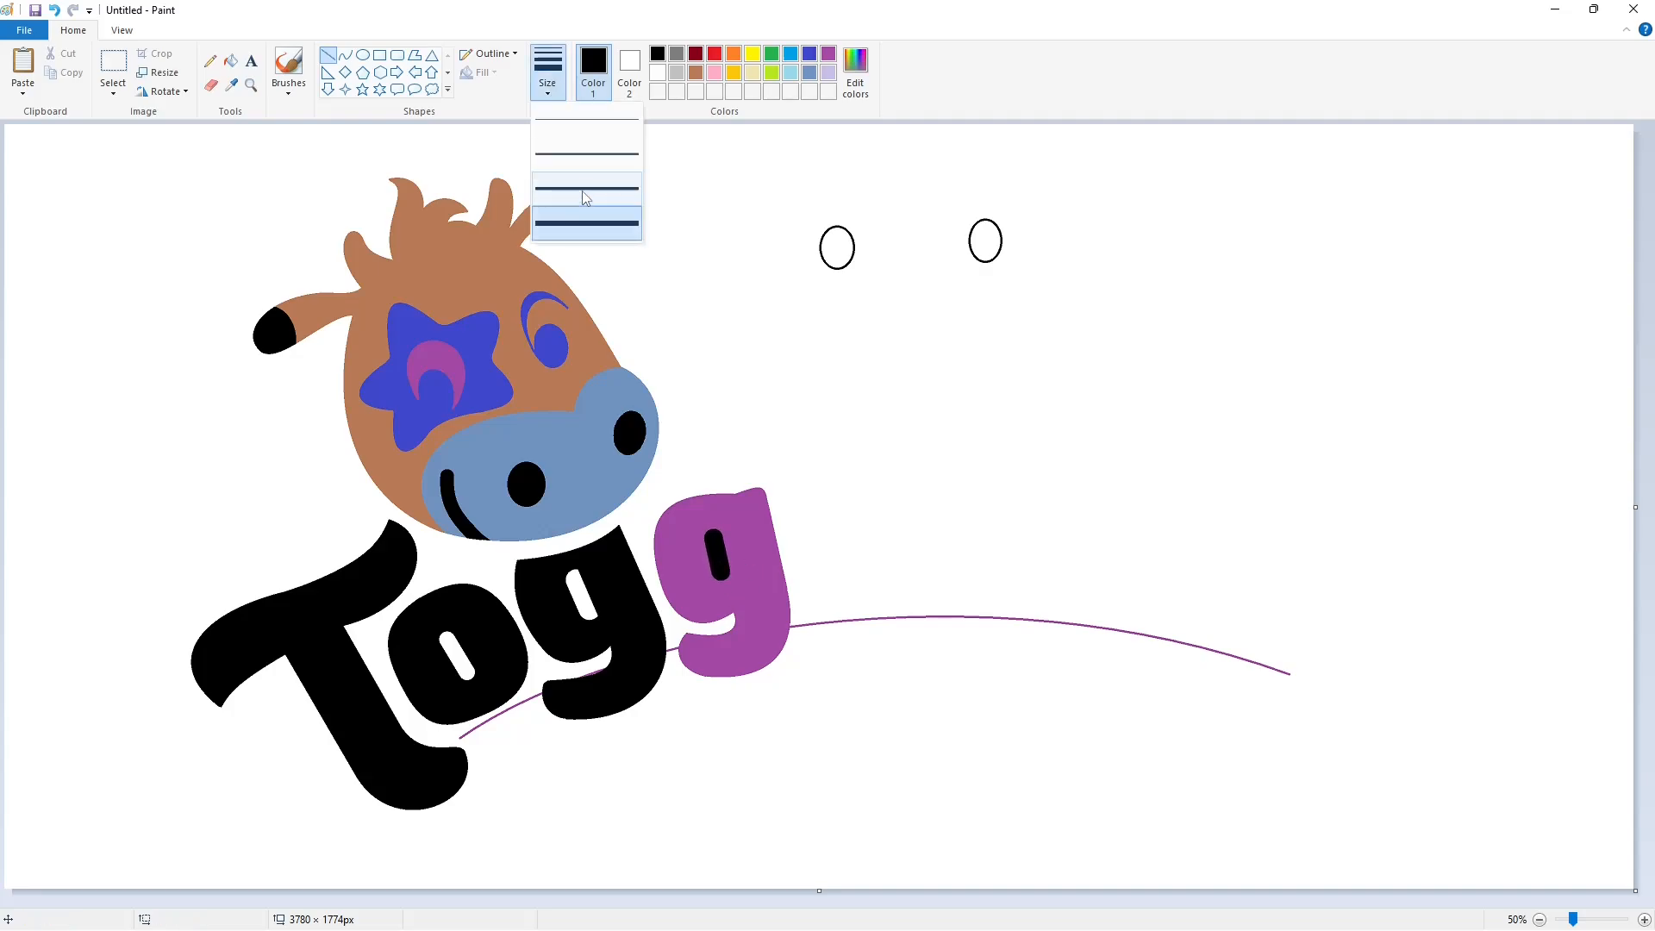
click(581, 192)
click(657, 72)
click(829, 54)
drag(707, 527, 730, 590)
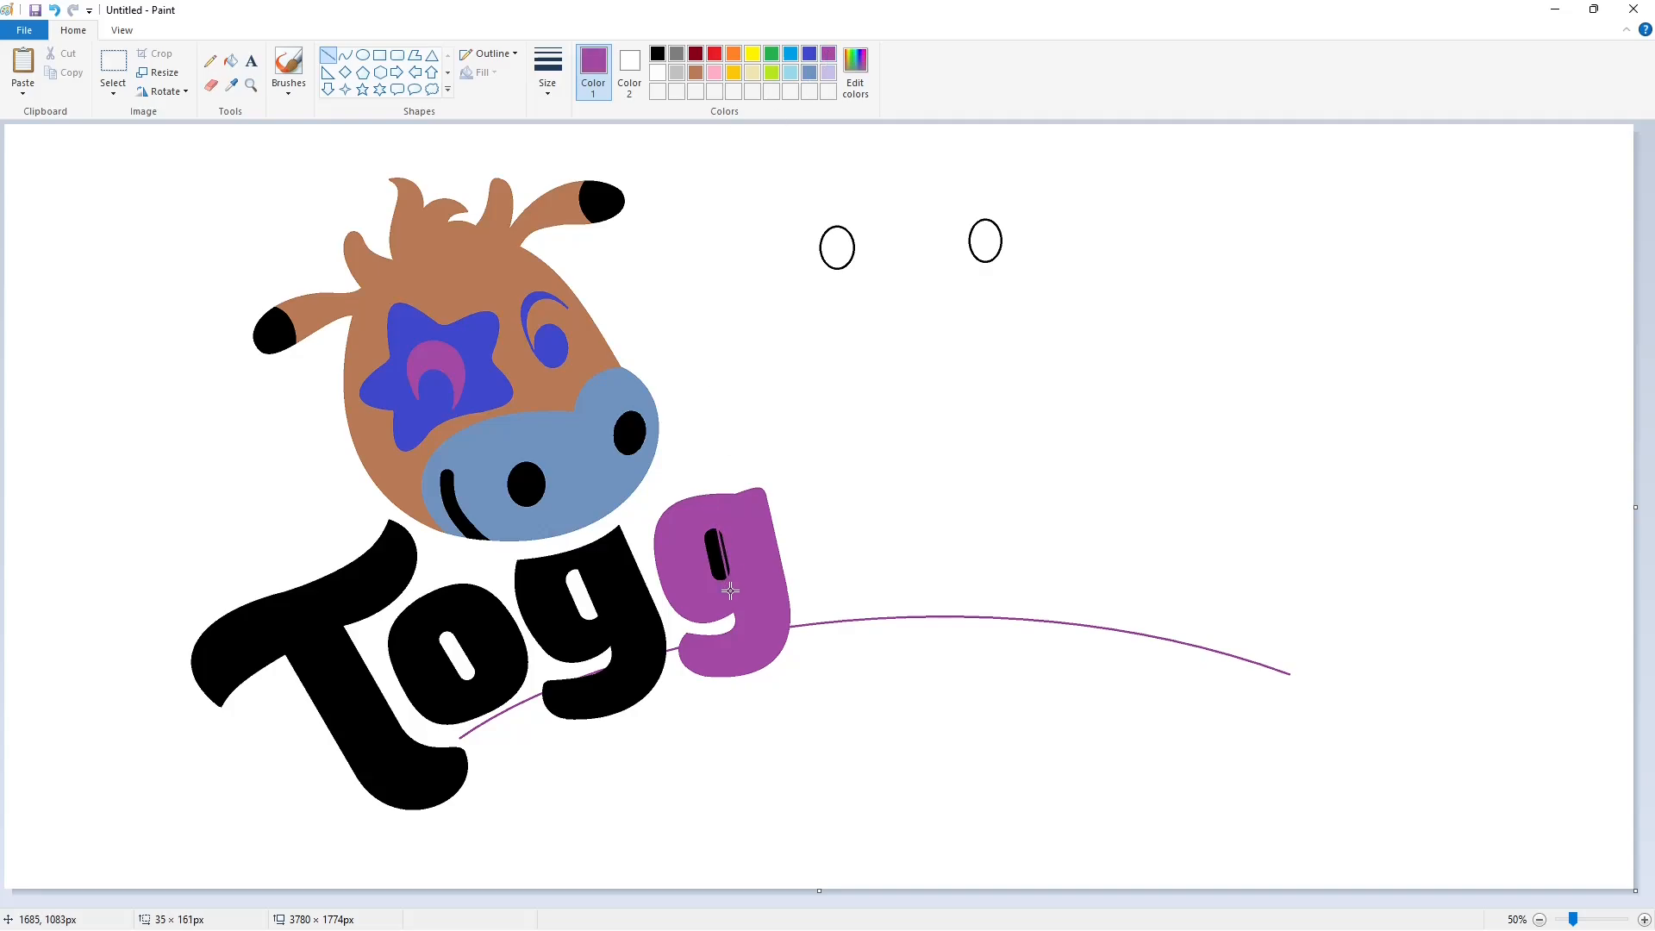
Fill the second g's inner opening white and its purple body black.
click(230, 61)
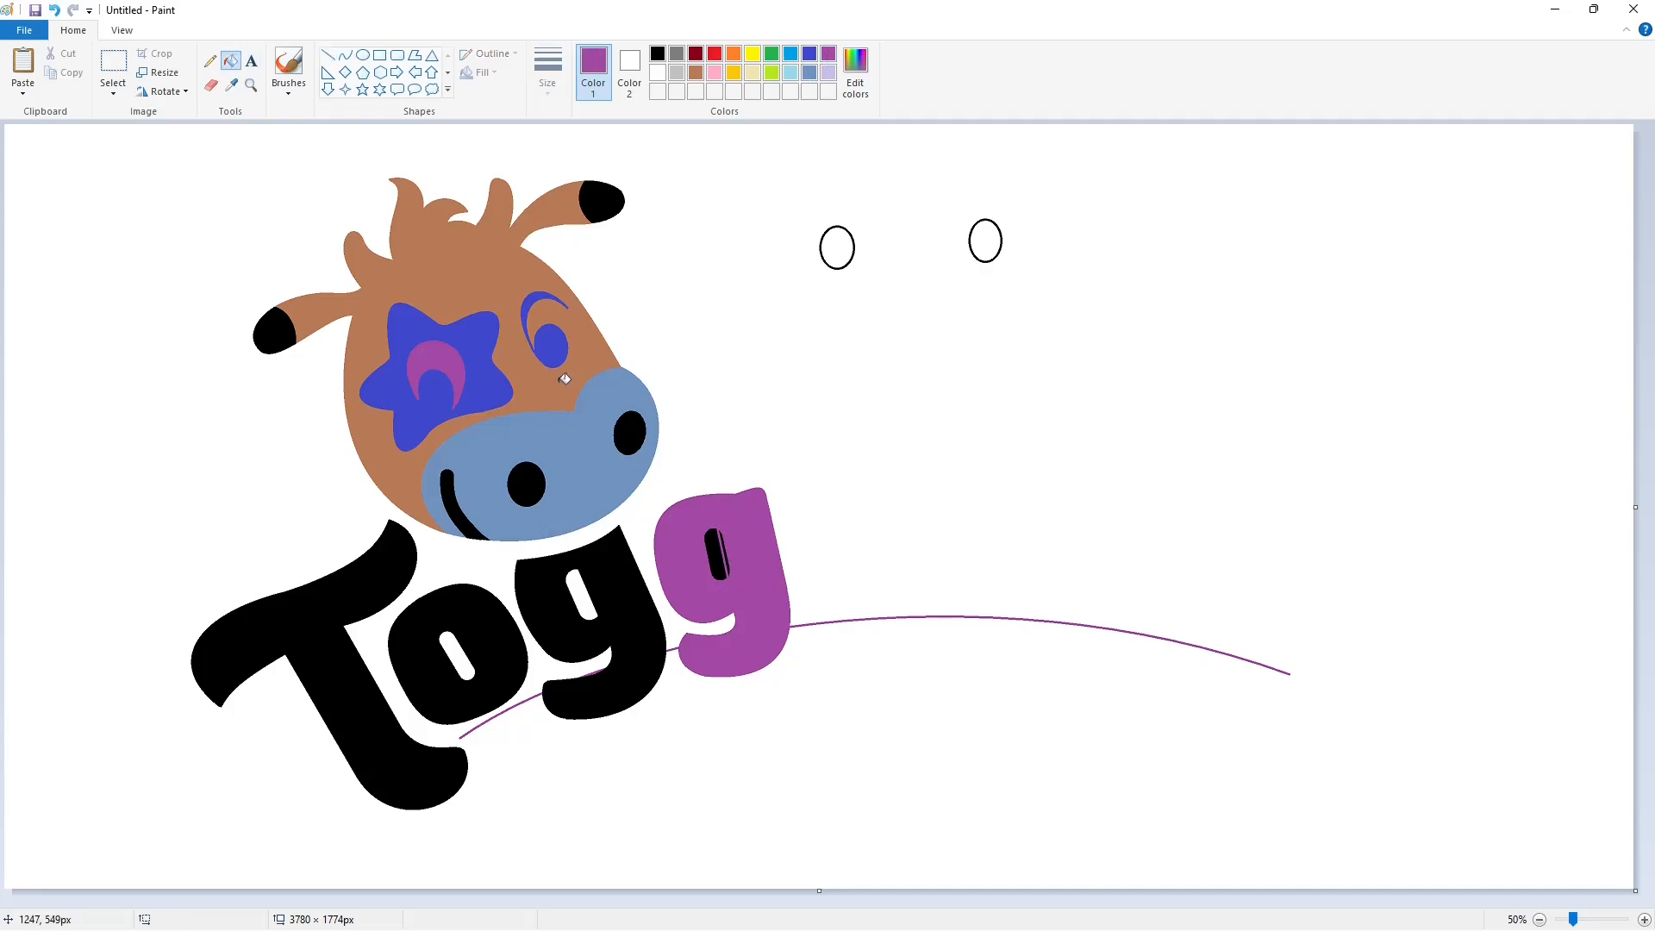
click(658, 54)
click(657, 71)
click(715, 554)
click(657, 57)
click(749, 539)
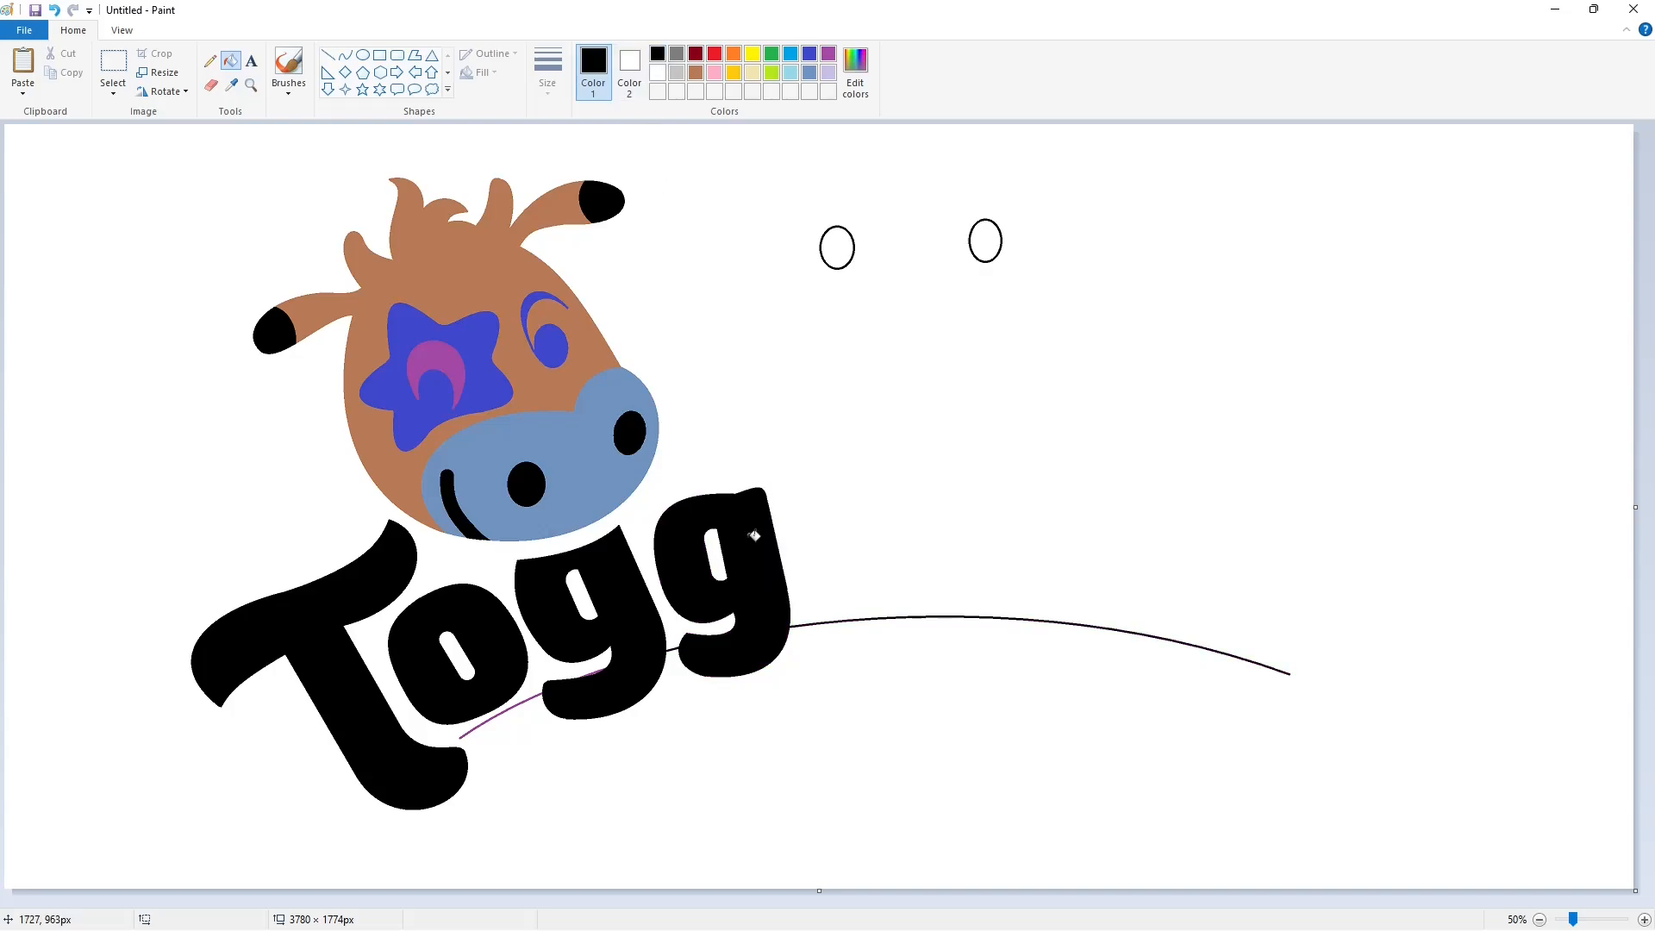
Undo the last fills on the second g and redo them.
key(ctrl+z)
key(ctrl+z)
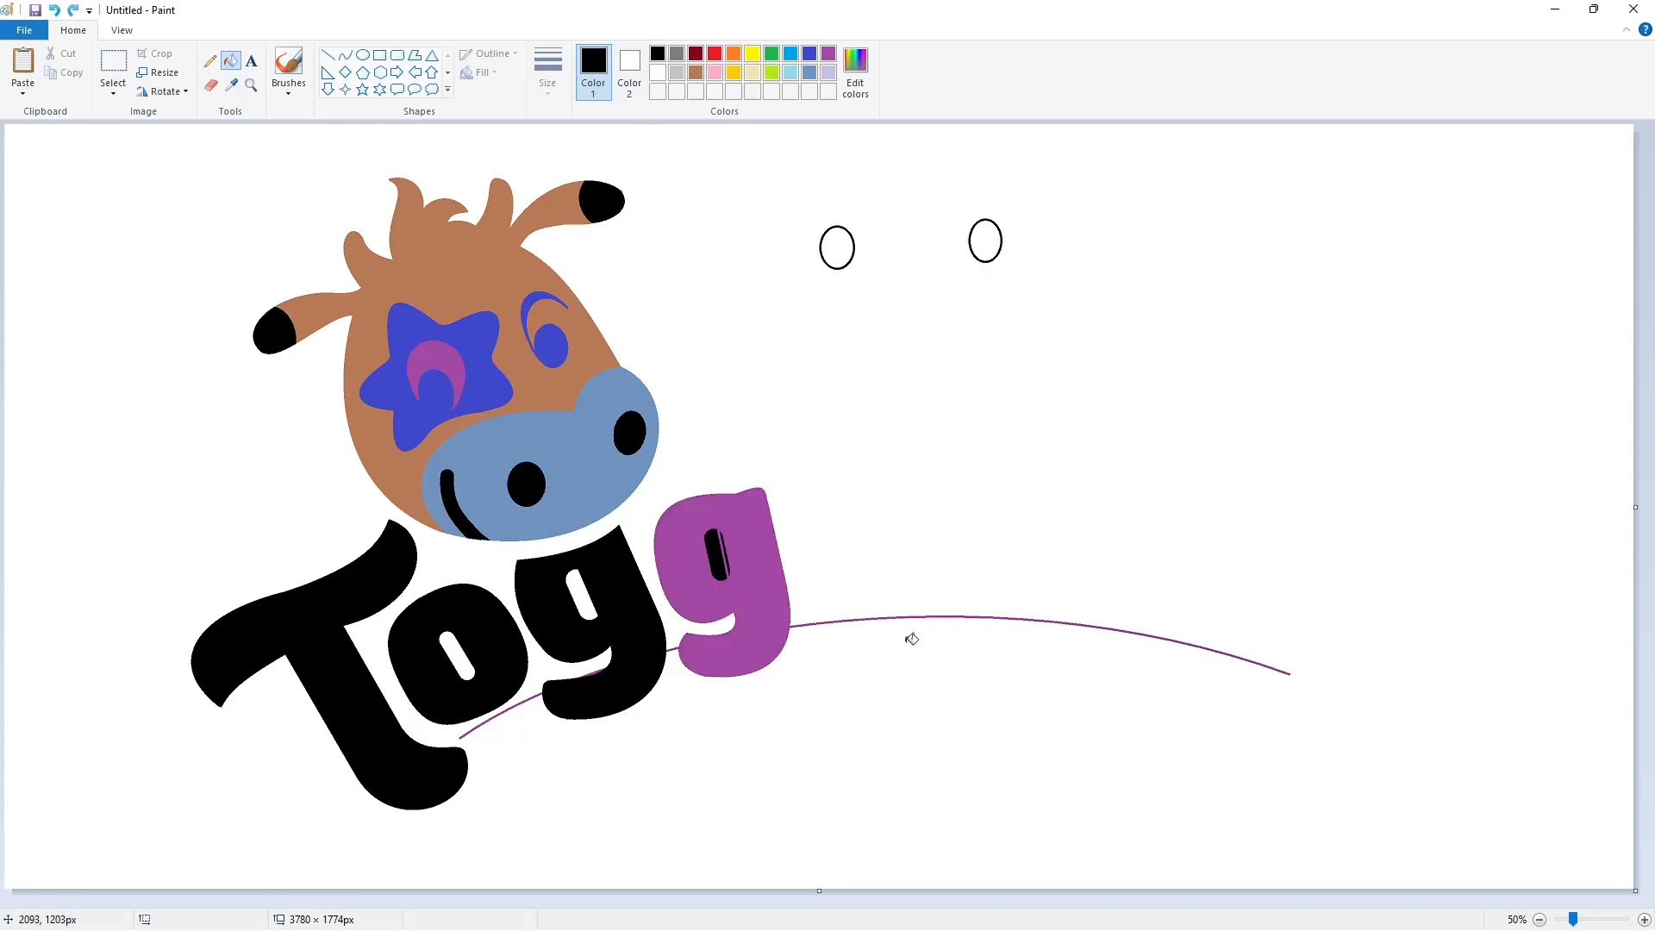
key(ctrl+y)
key(ctrl+y)
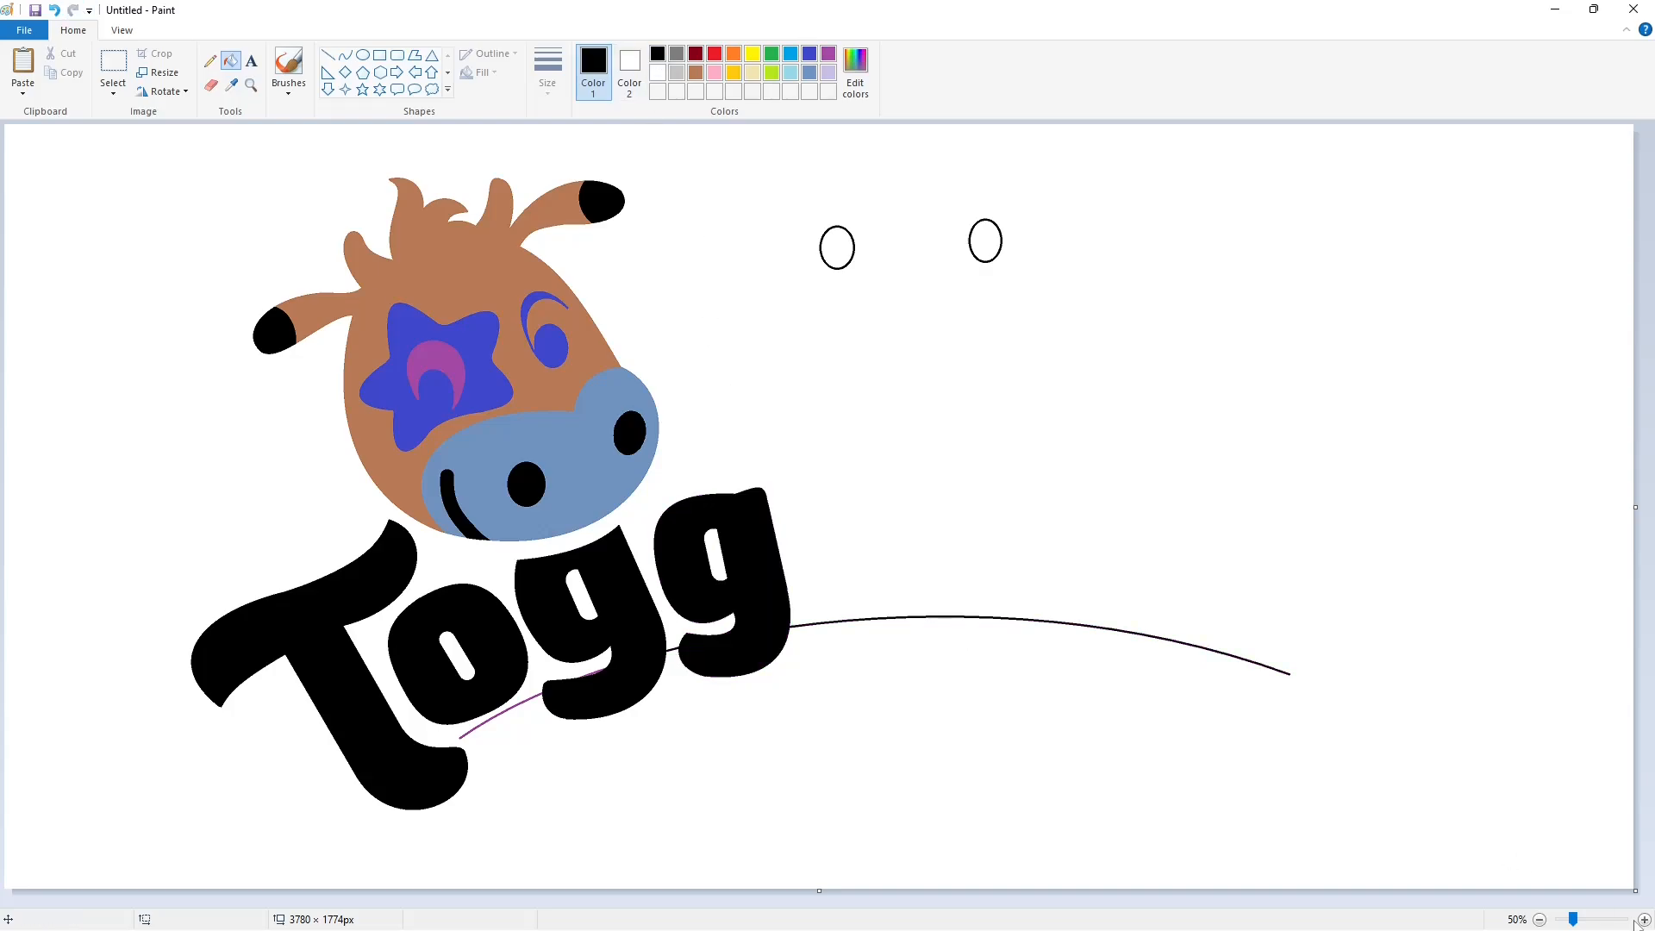
Erase the guide curve between the two g's and detach its remaining part from the second g with white lines.
scroll(1530, 848, up, 1)
click(657, 71)
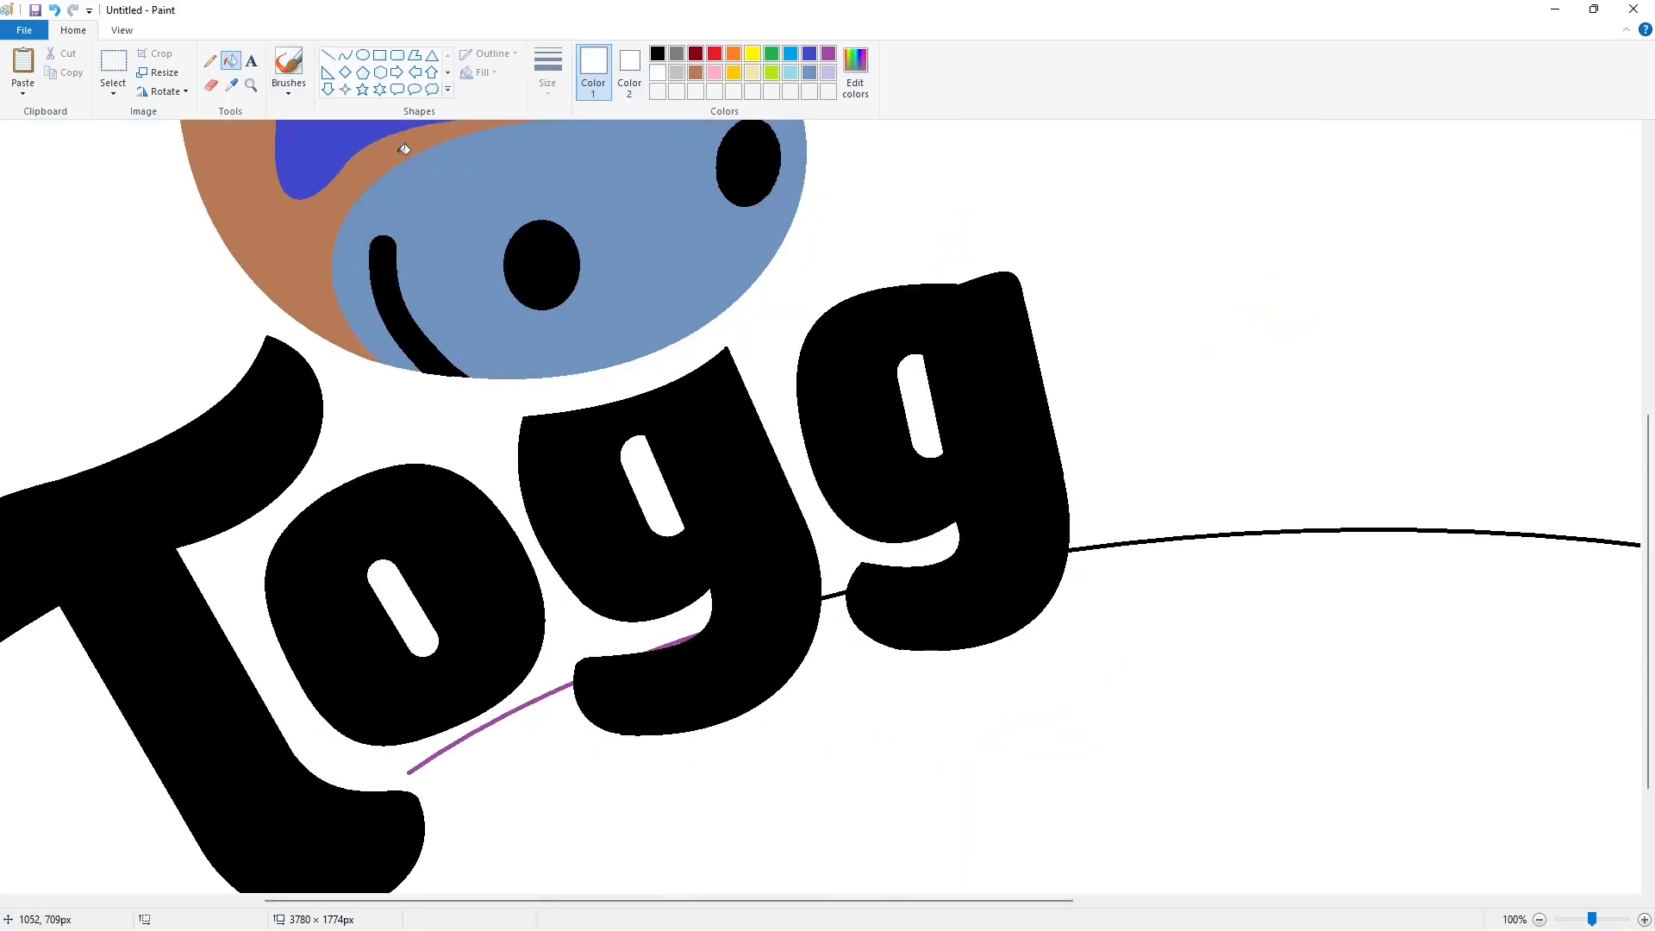
click(327, 55)
drag(844, 584, 846, 608)
drag(1071, 541, 1071, 571)
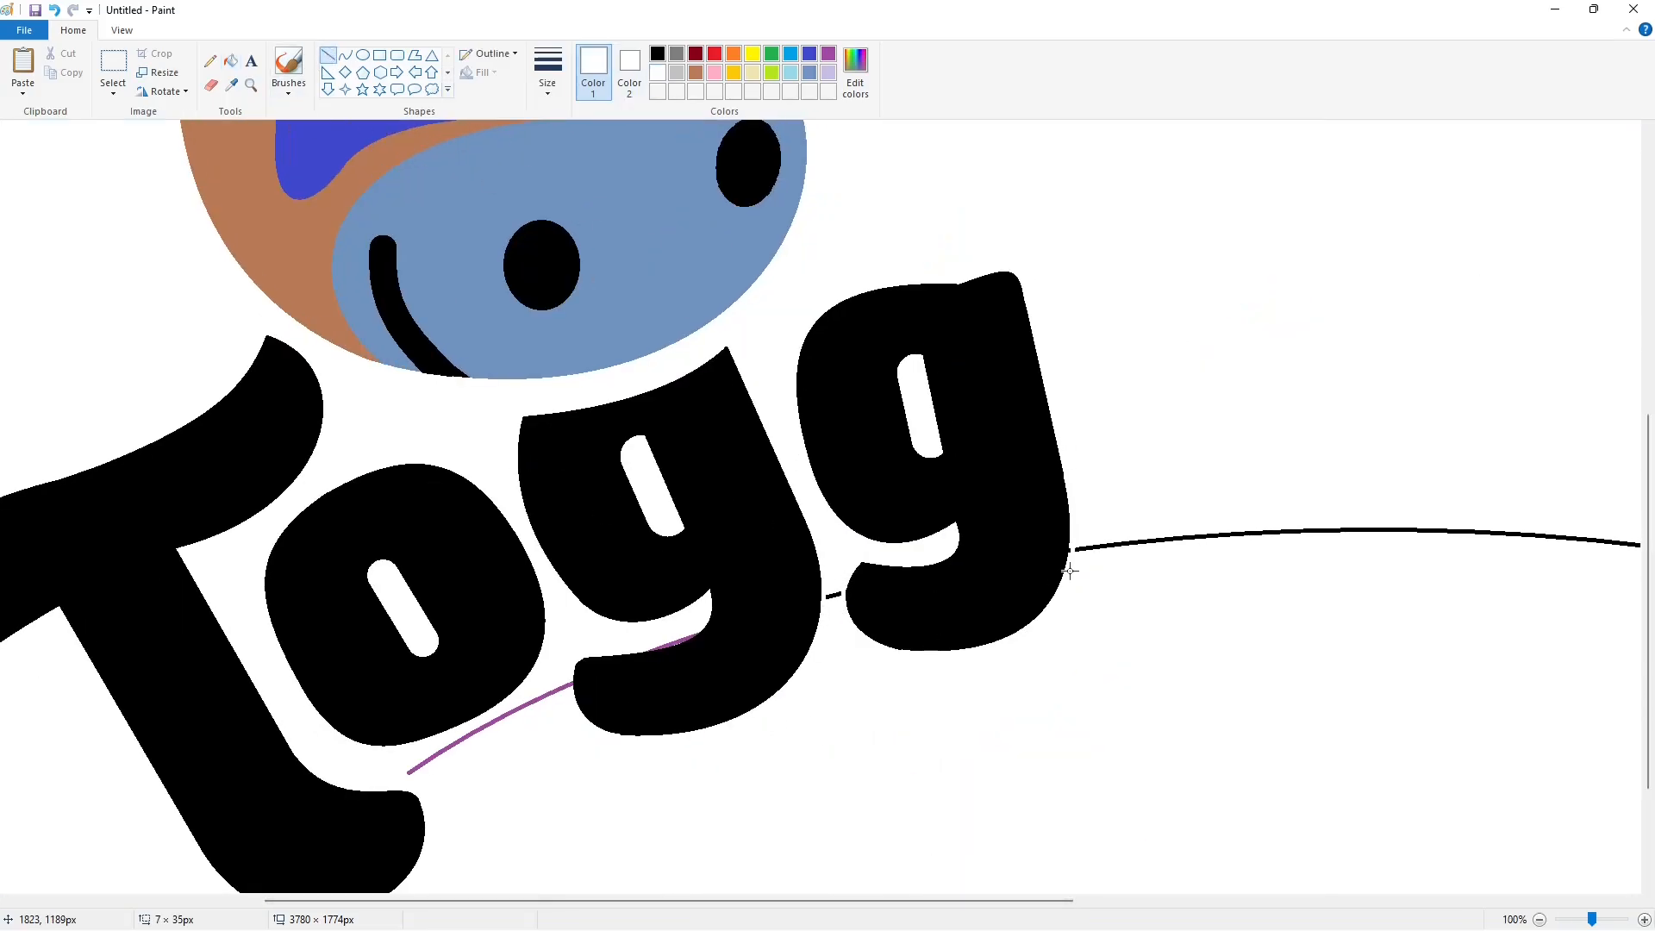
click(787, 595)
Recolour the black part of the guide curve beyond the second g purple.
click(231, 60)
click(829, 55)
click(1293, 531)
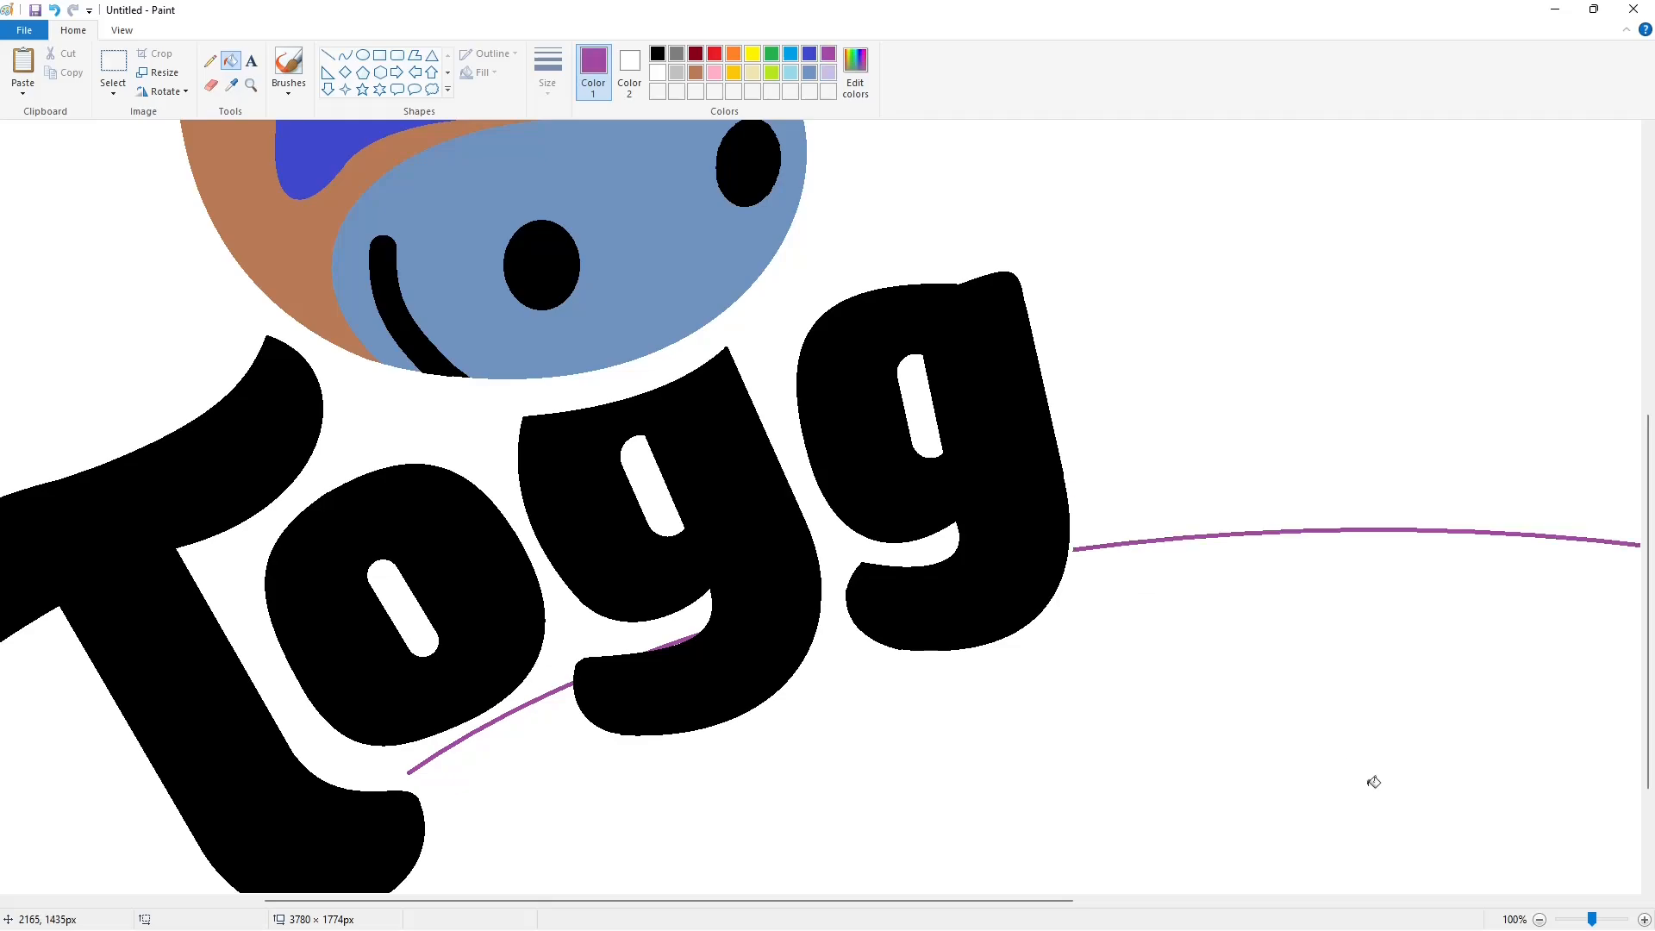
click(1540, 919)
Outline a rounded letter o beside the second g, above the guide curve, with black curves.
click(346, 56)
click(658, 55)
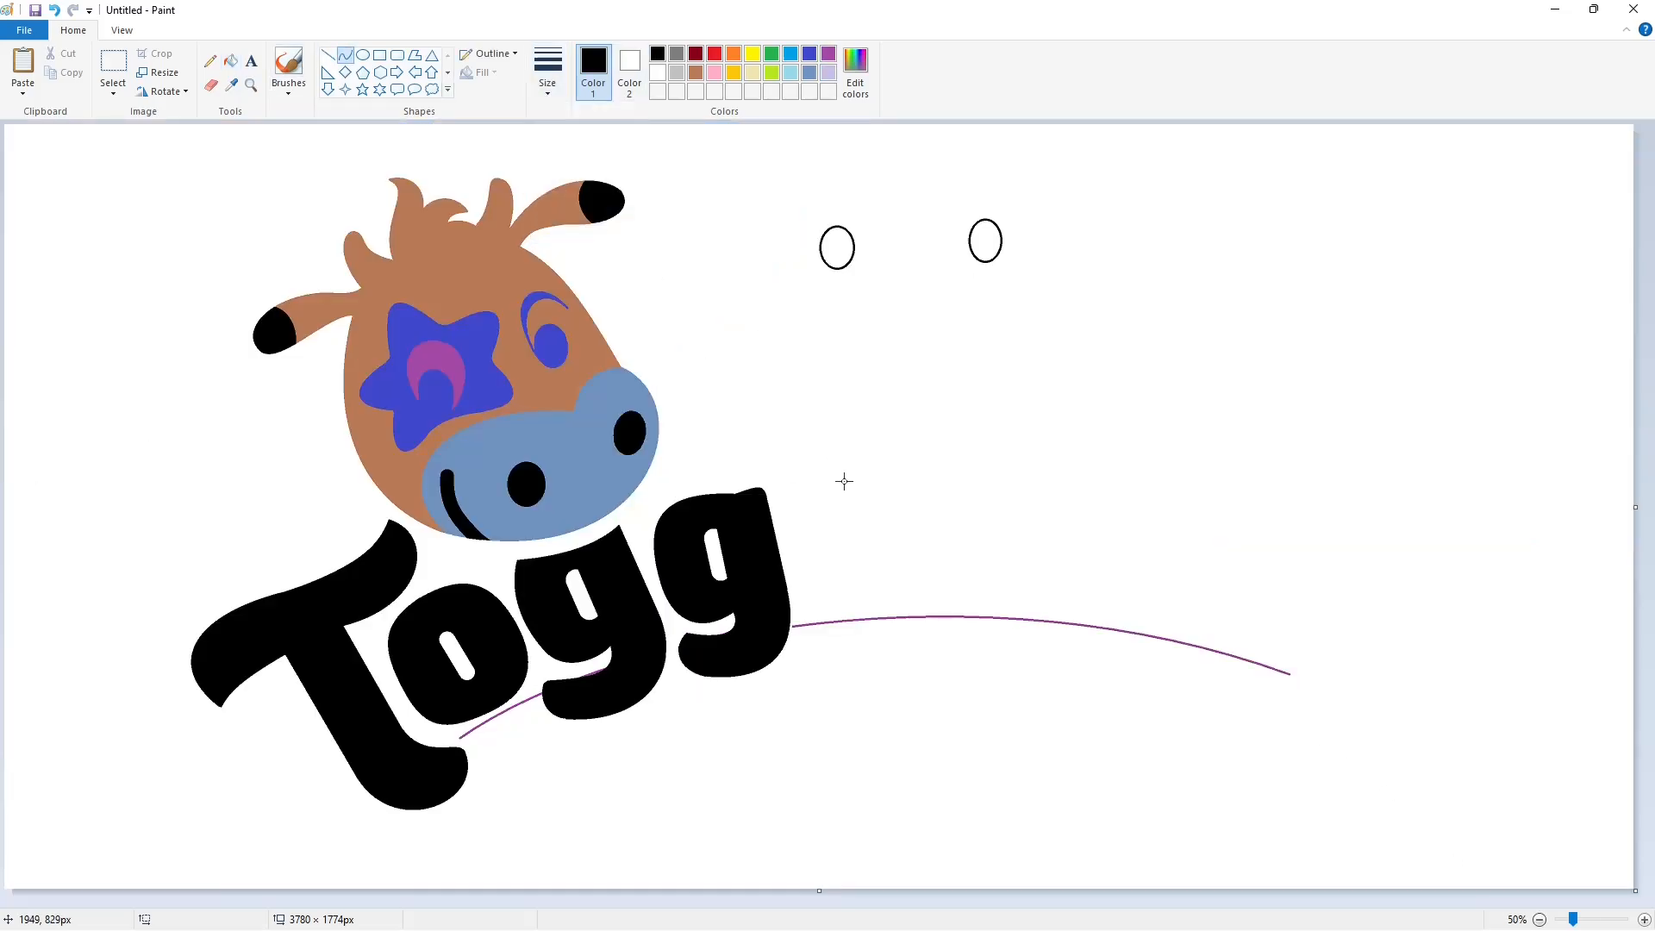
mouse_move(844, 481)
mouse_down()
mouse_move(794, 547)
mouse_move(787, 506)
mouse_move(914, 536)
mouse_move(891, 477)
mouse_move(911, 492)
mouse_up()
click(790, 506)
drag(794, 548, 811, 610)
mouse_move(913, 535)
mouse_down()
mouse_move(858, 606)
mouse_move(901, 591)
mouse_move(856, 561)
mouse_up()
Draw a very thick, nearly vertical black line about 79 px tall as the second o's inner opening.
click(328, 56)
key(ctrl+plus)
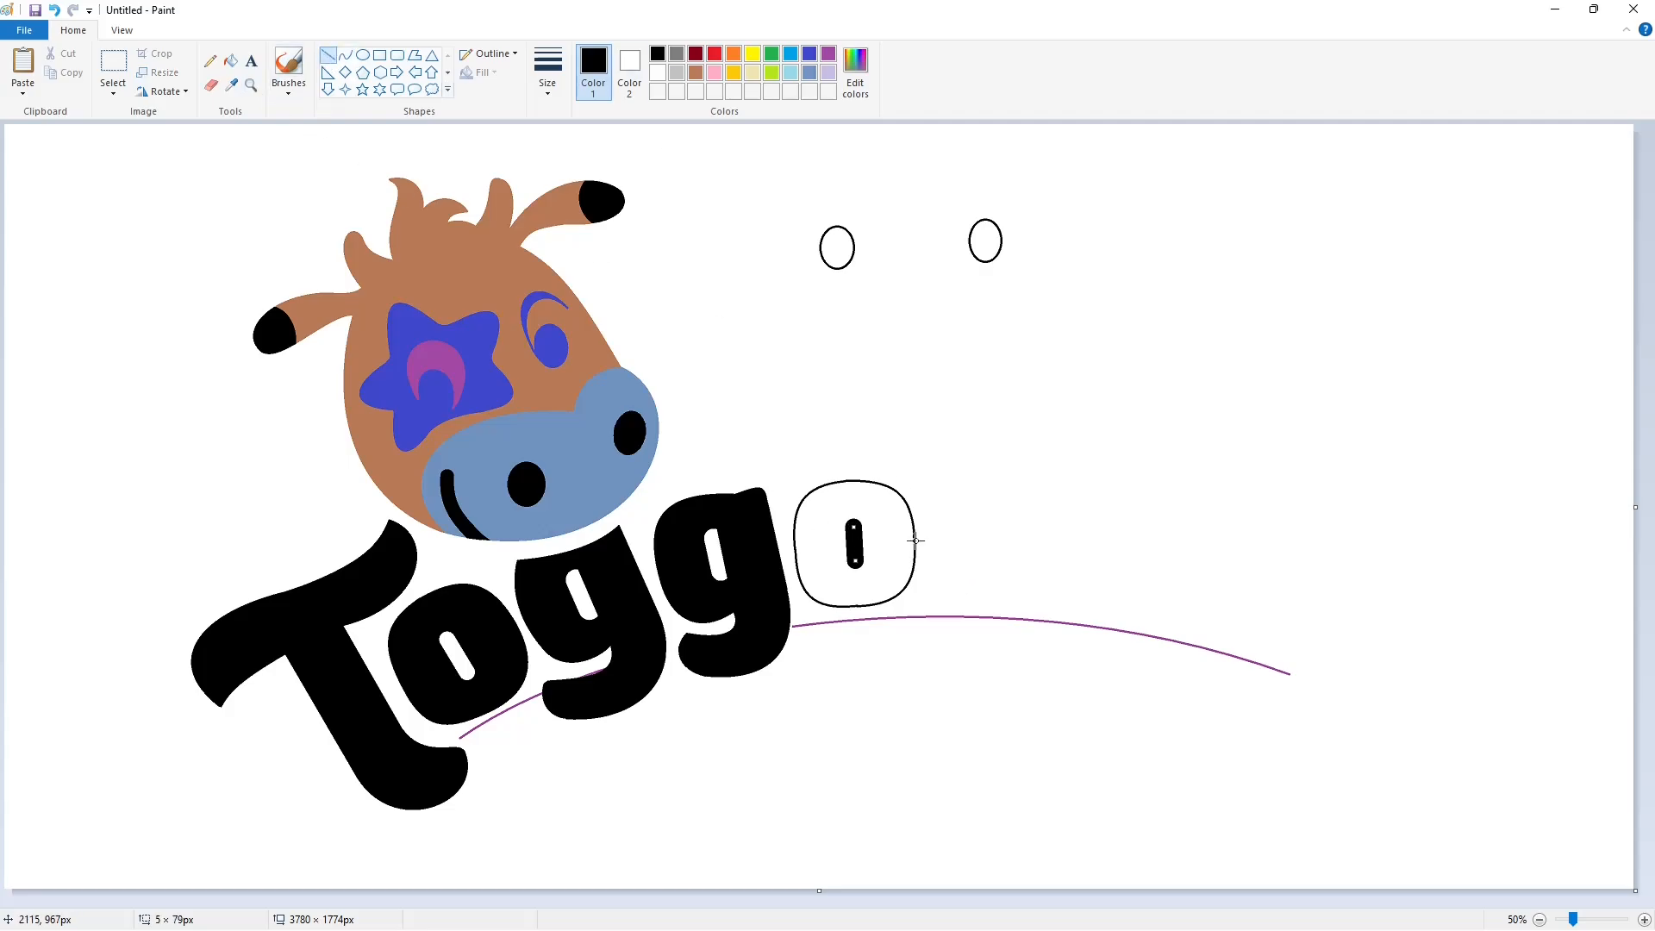
click(916, 540)
Fill the second o's body black and its inner opening white, using purple as a temporary colour for the opening.
click(231, 60)
click(829, 54)
click(855, 545)
click(657, 54)
click(828, 519)
click(658, 72)
click(854, 543)
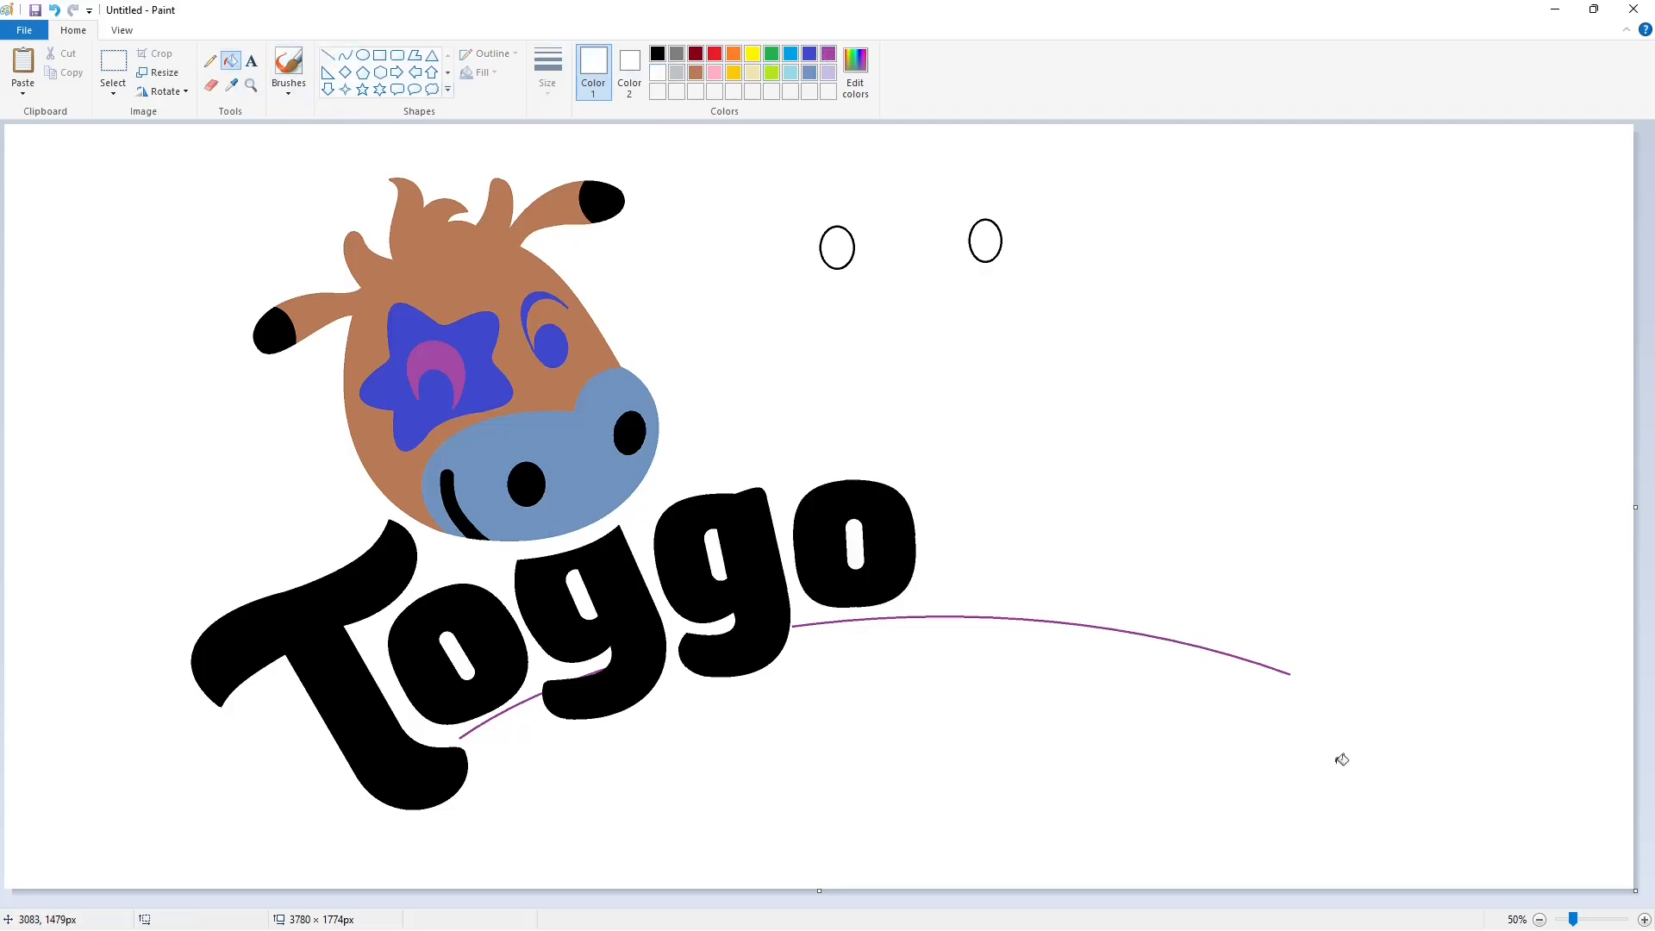
Smooth the right edge of the second o with several thin white lines.
click(1644, 920)
drag(801, 901, 1196, 901)
click(328, 56)
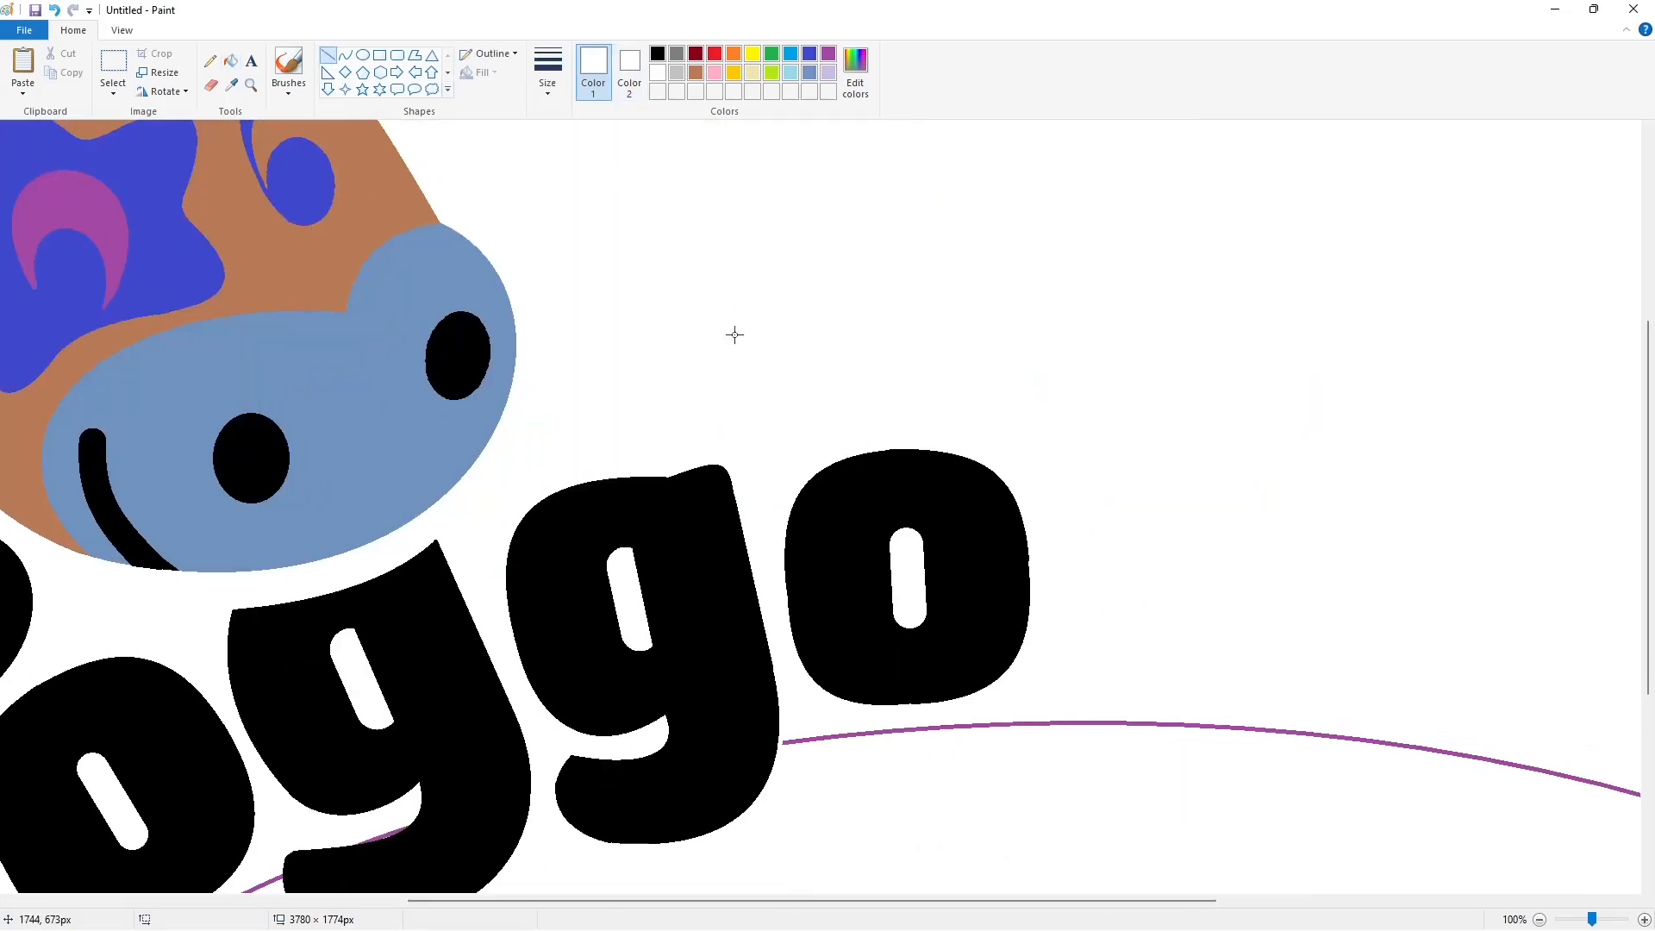
drag(1032, 536, 1032, 617)
click(548, 73)
click(569, 158)
click(1103, 579)
drag(1035, 516, 1022, 638)
click(1145, 547)
click(1090, 656)
drag(1027, 510, 1033, 589)
click(1112, 587)
scroll(1112, 587, down, 2)
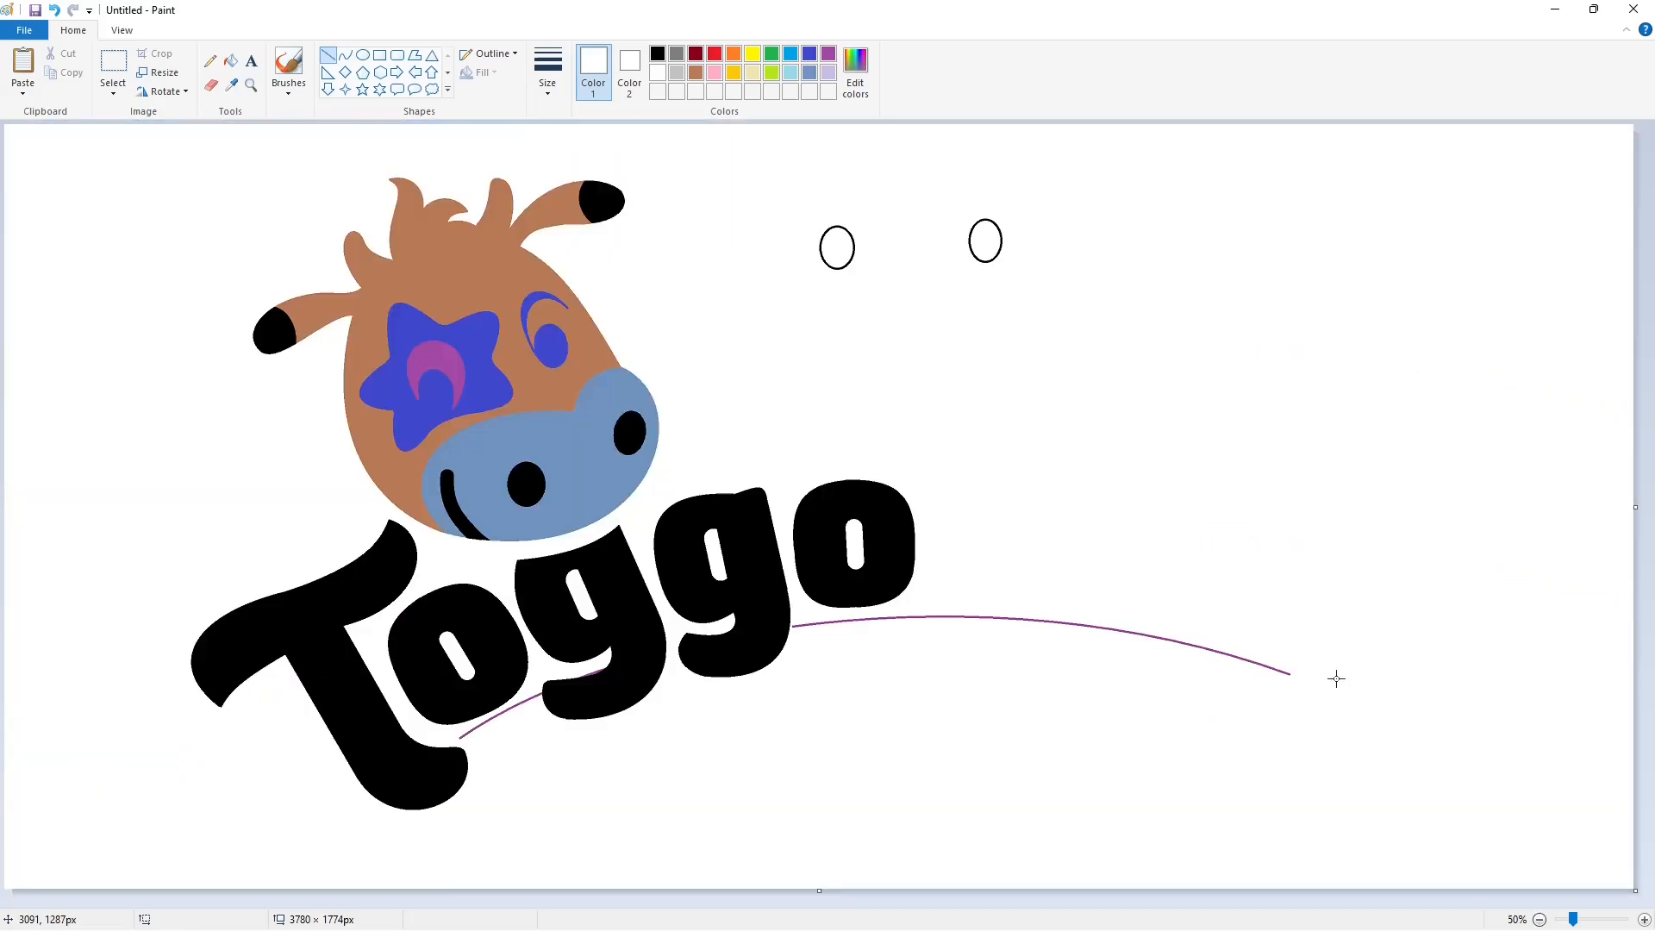
Outline a tall letter l with a rounded top and curved foot beside the second o, and fill it black.
click(345, 54)
click(657, 53)
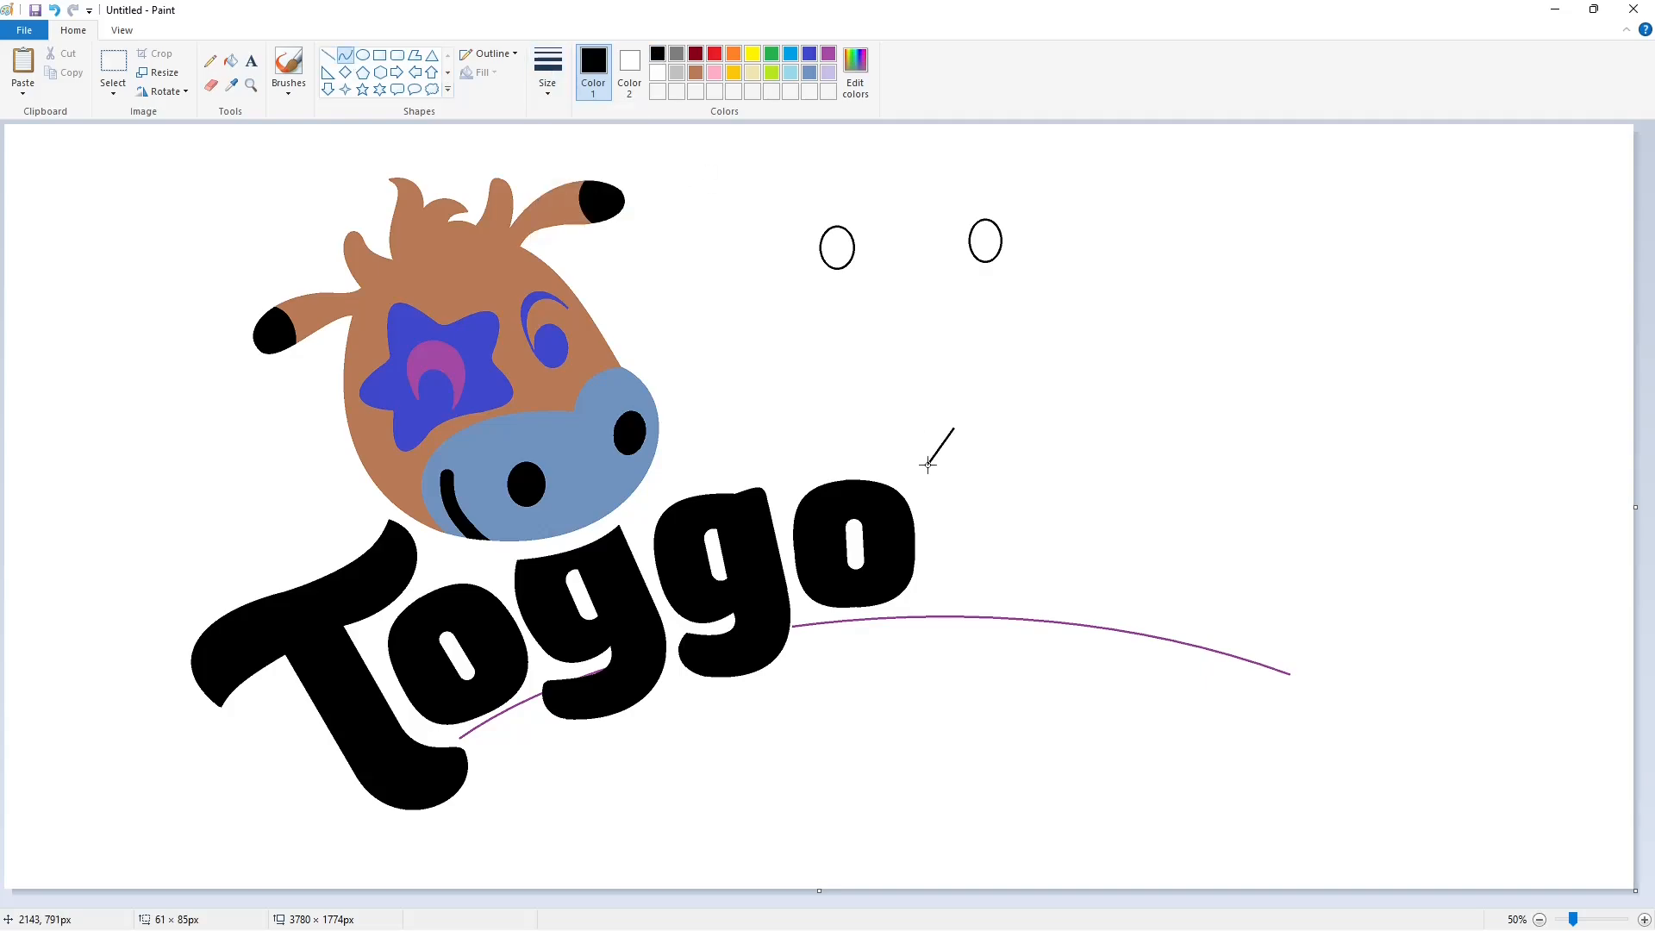
mouse_move(927, 427)
mouse_down()
mouse_move(981, 455)
mouse_move(928, 558)
mouse_move(992, 595)
mouse_move(945, 611)
mouse_move(959, 614)
mouse_up()
click(1020, 436)
click(984, 431)
click(328, 54)
click(344, 55)
click(328, 54)
drag(983, 449, 979, 565)
click(344, 55)
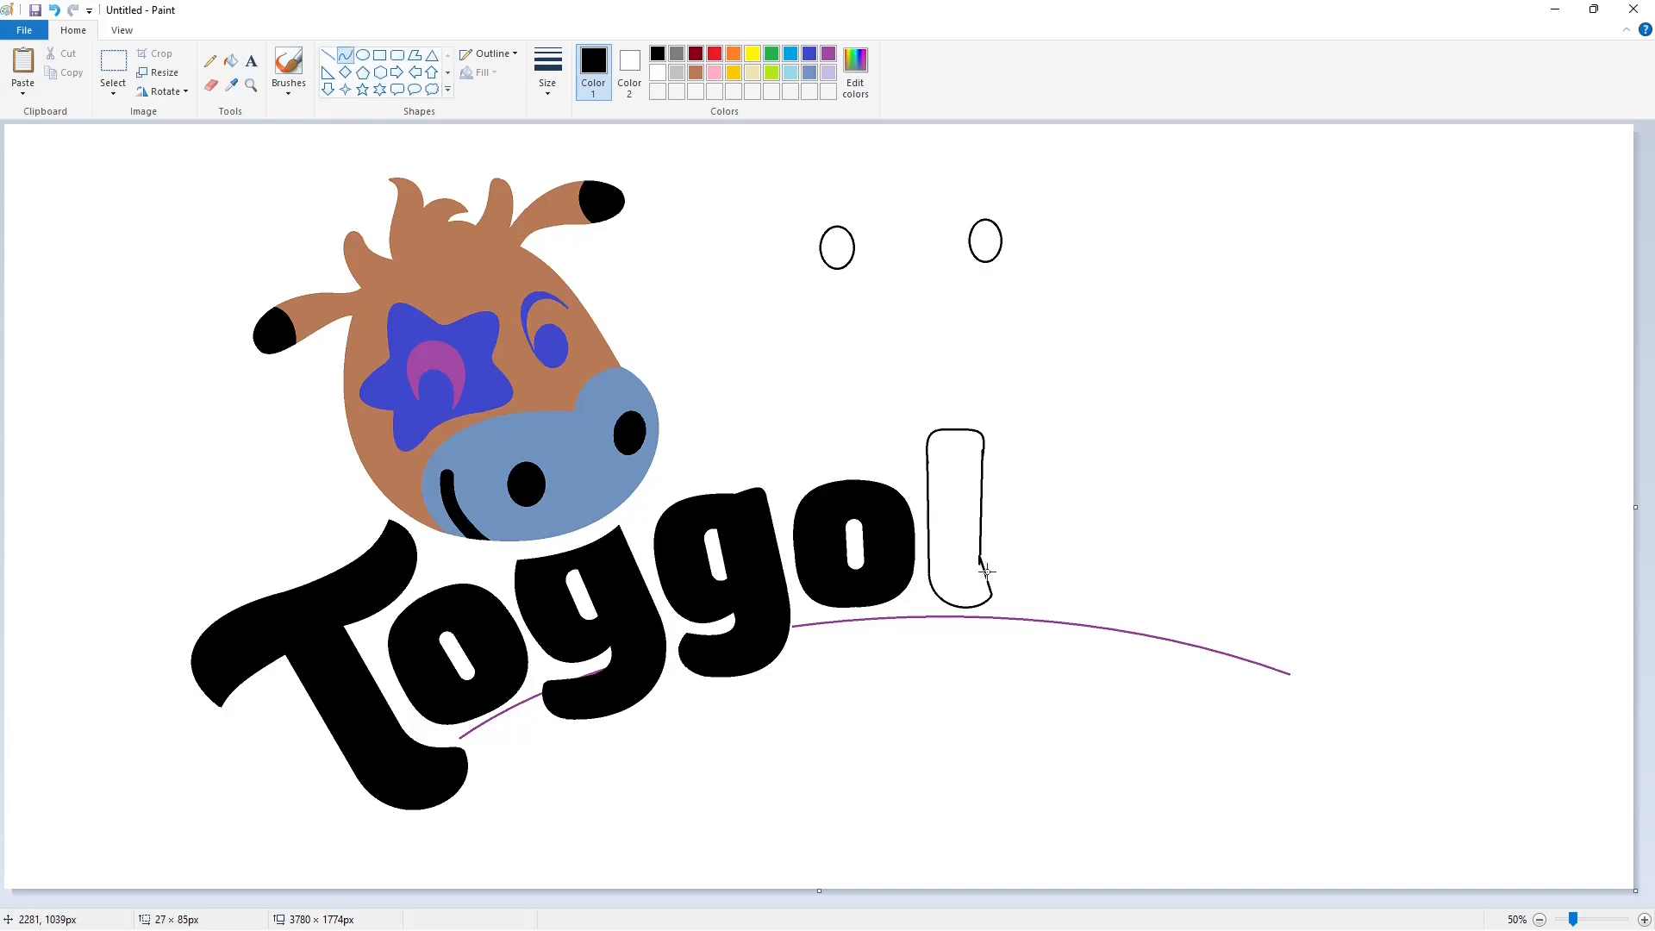
click(231, 61)
click(955, 517)
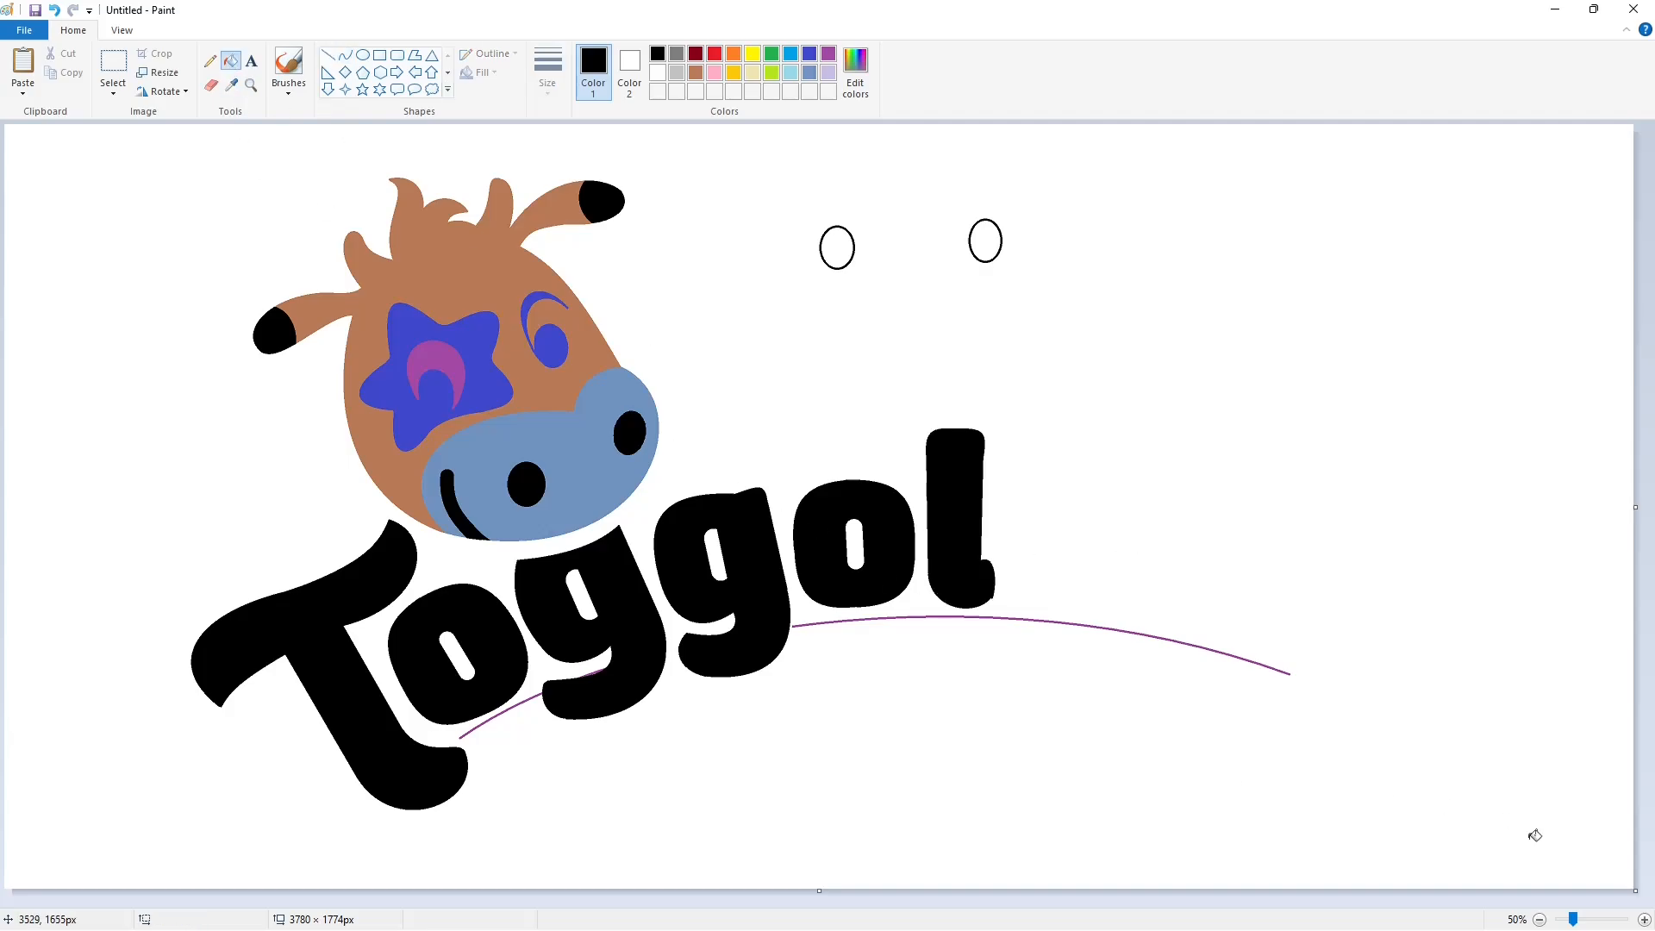
Trim the l's curved foot and upper corners with short white lines.
click(1644, 919)
drag(631, 900, 1115, 901)
click(327, 54)
click(657, 72)
drag(988, 505, 1017, 453)
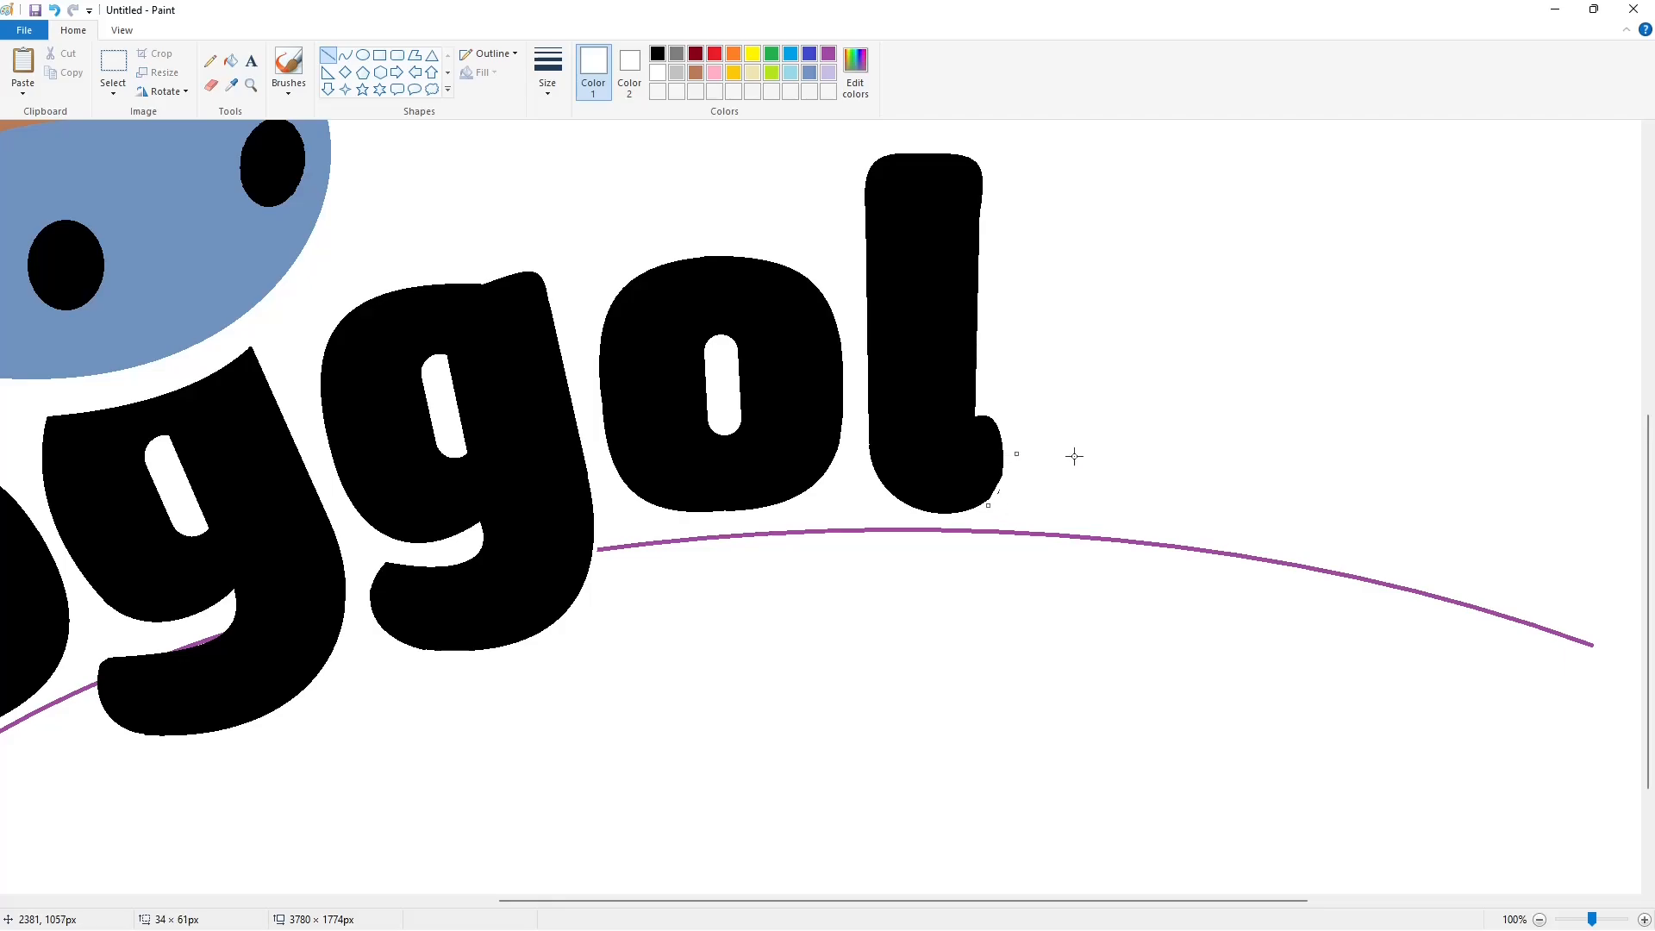
scroll(1074, 456, up, 3)
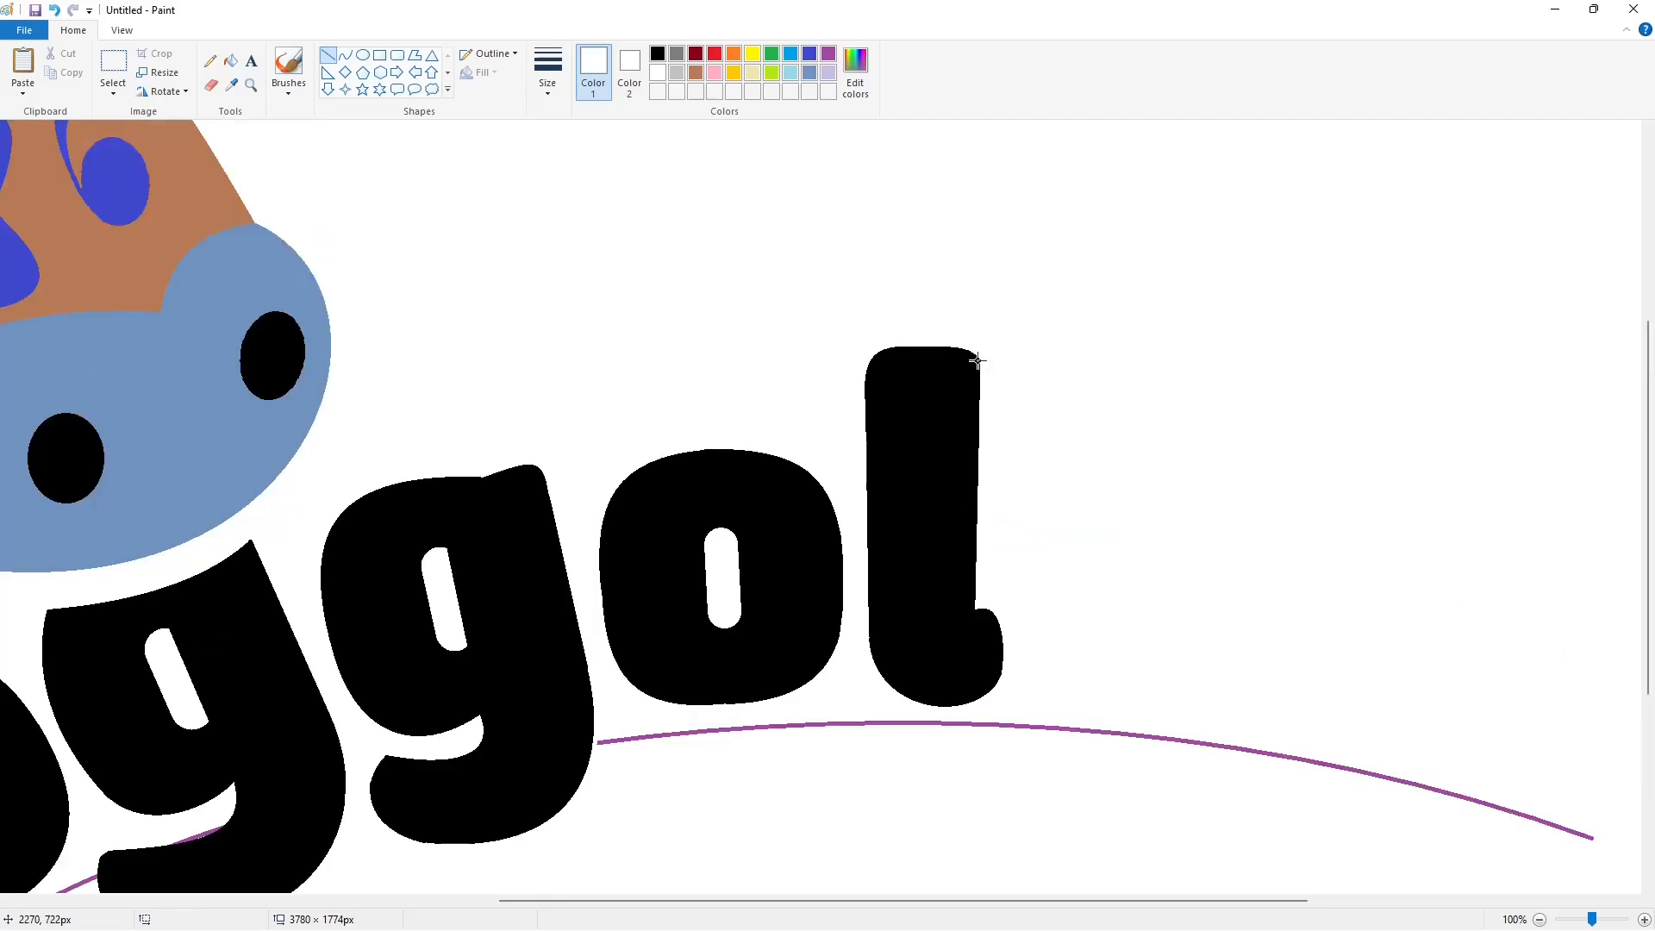
drag(978, 348, 992, 388)
scroll(1063, 564, up, 2)
scroll(1065, 565, down, 1)
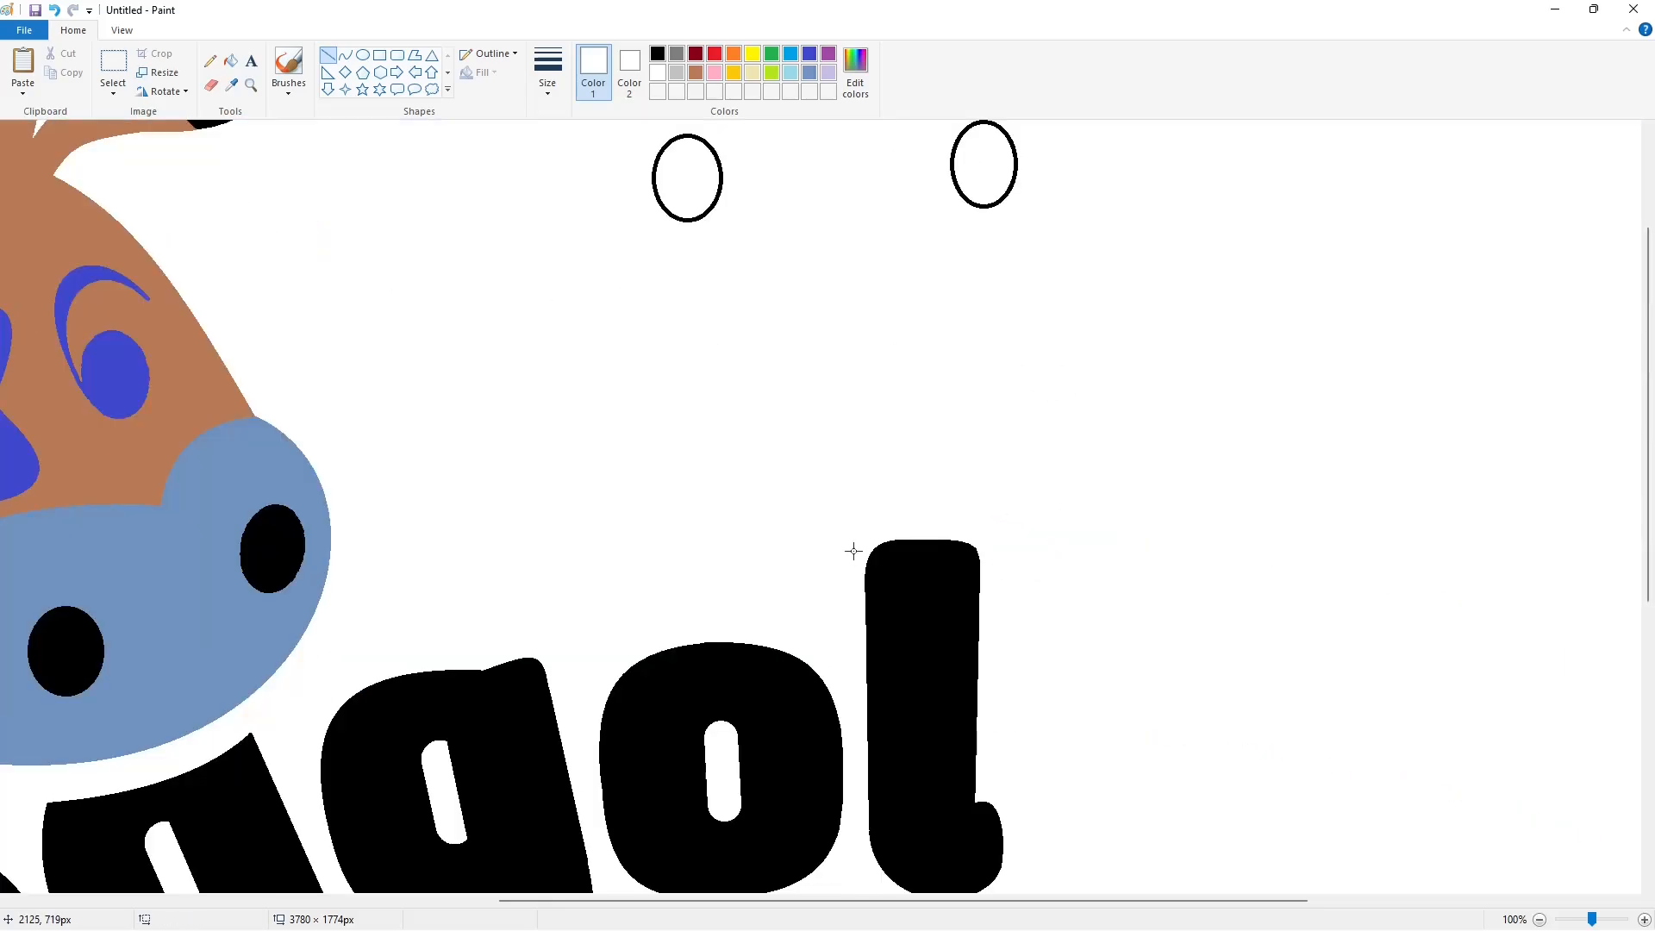
drag(853, 551, 853, 637)
scroll(1178, 701, down, 3)
click(1541, 919)
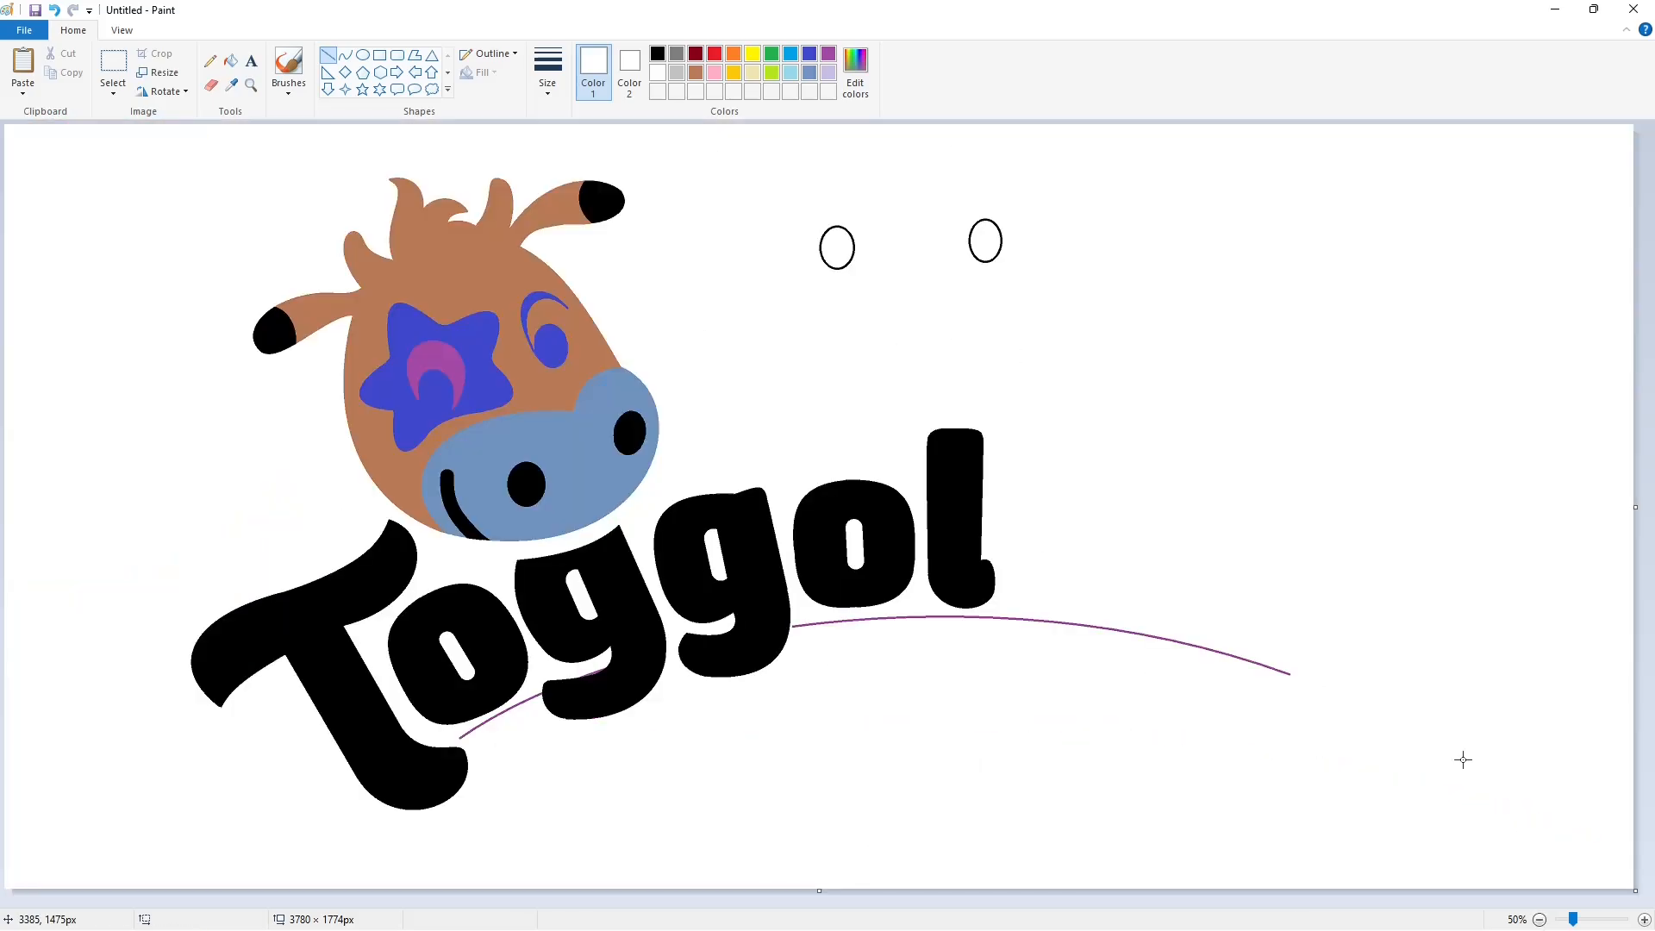
Draw the rounded top, left side and curved base of a short letter i beside the l with black curves.
click(345, 54)
click(657, 54)
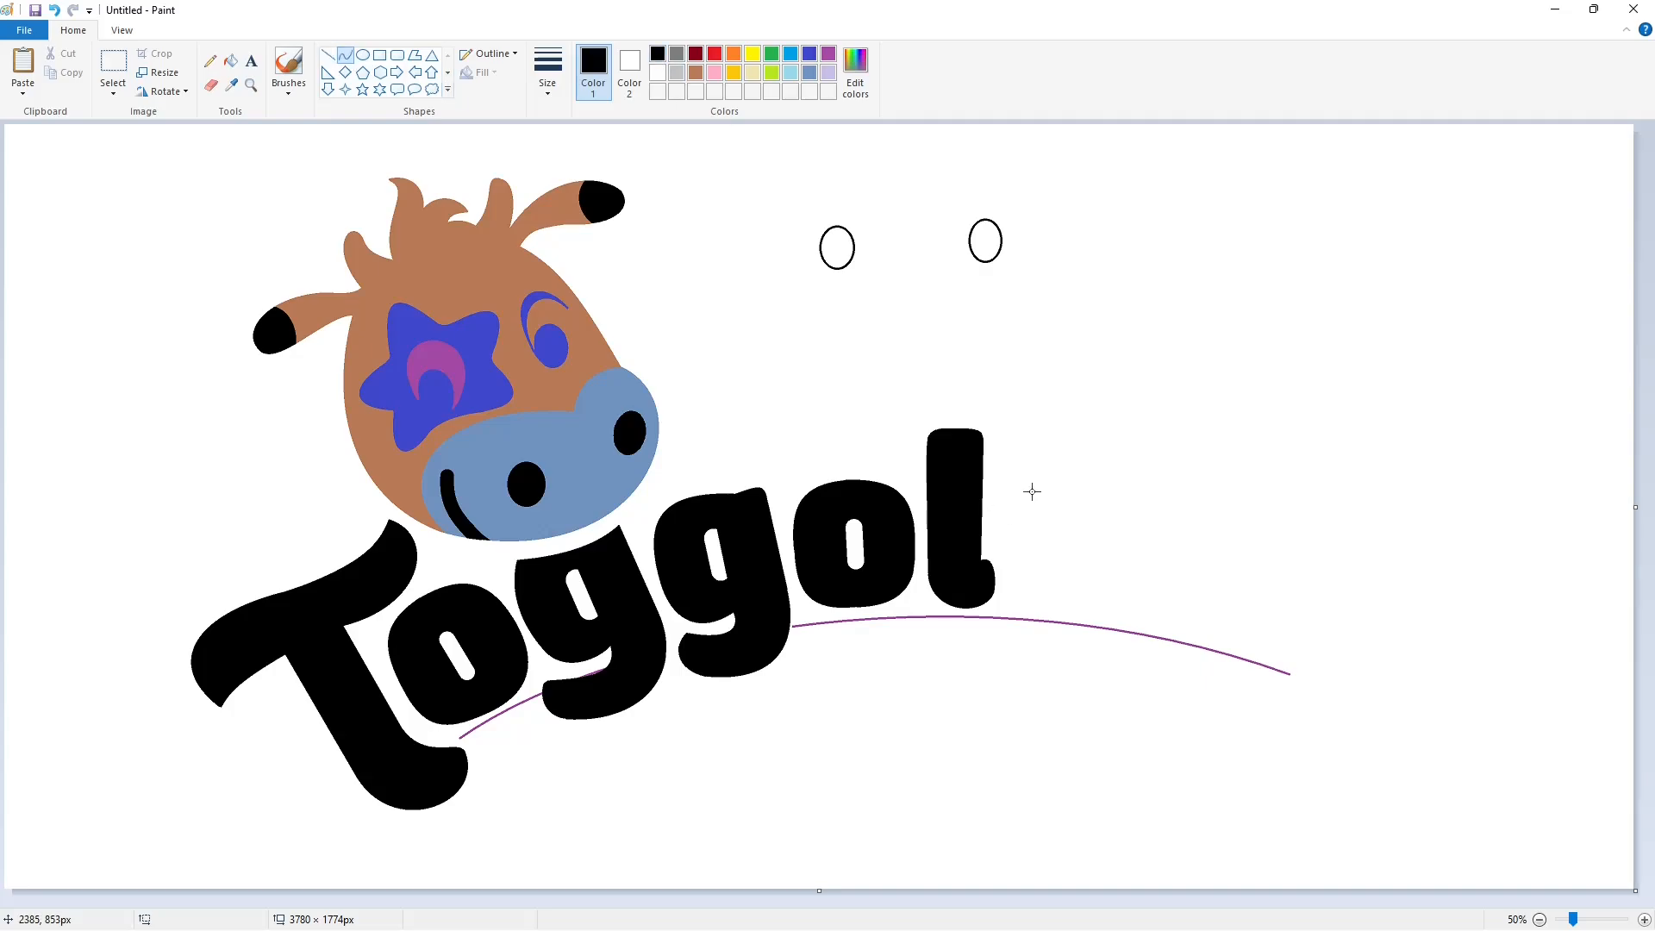
drag(1035, 489, 1007, 520)
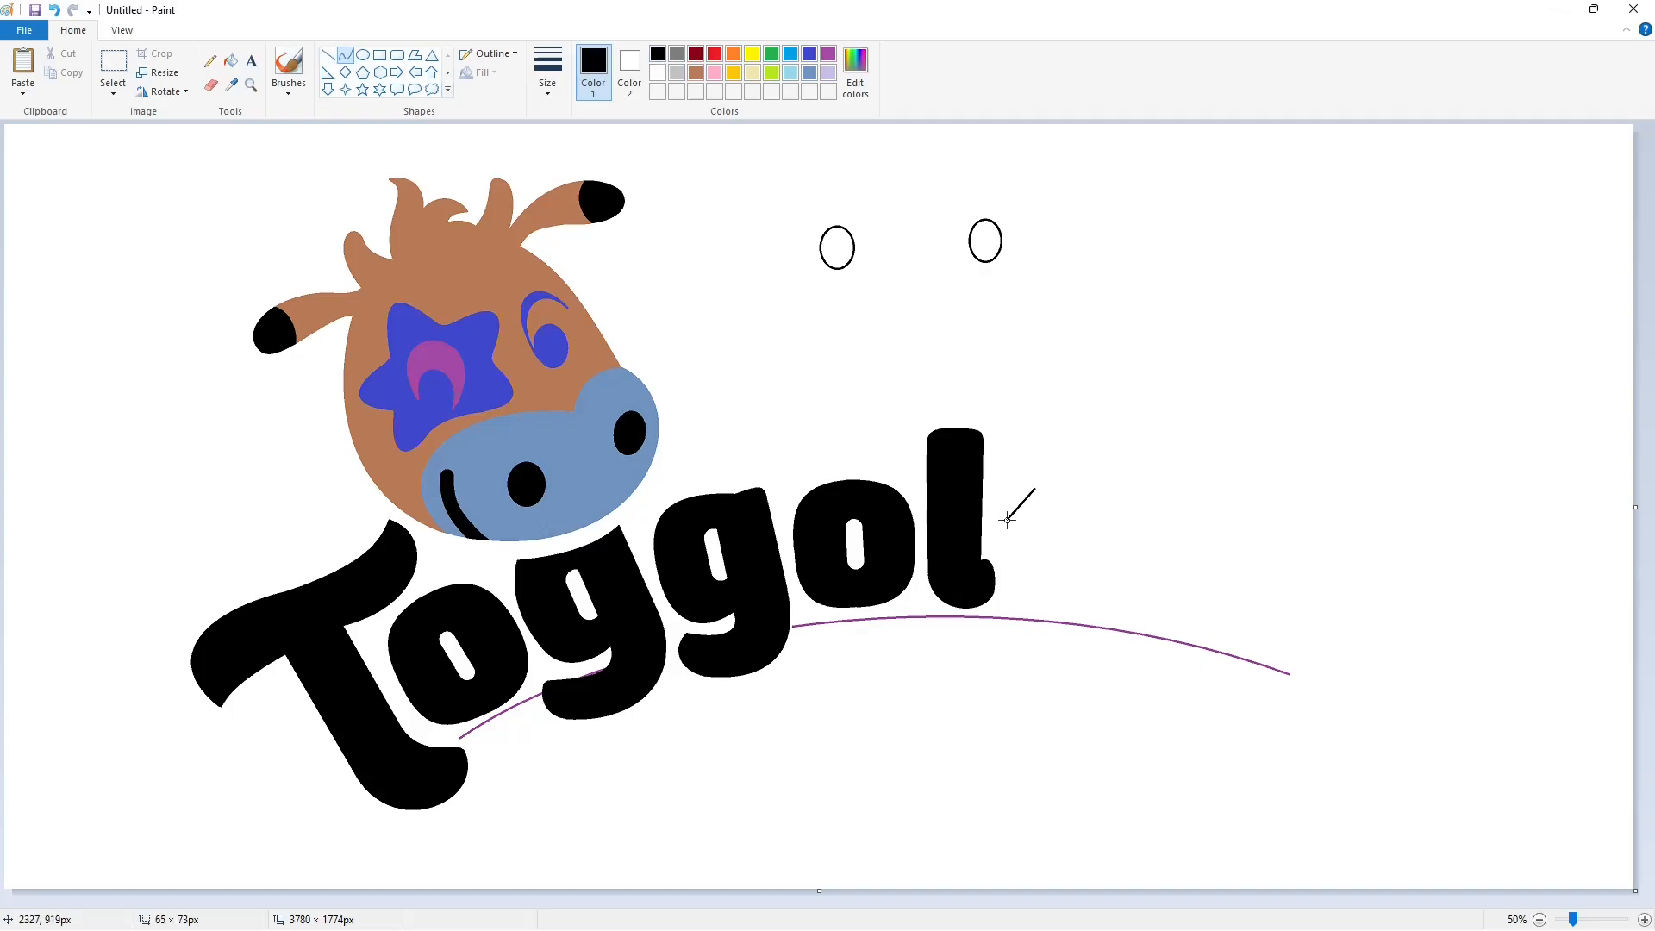
double_click(1064, 492)
drag(1007, 521, 1056, 610)
click(998, 618)
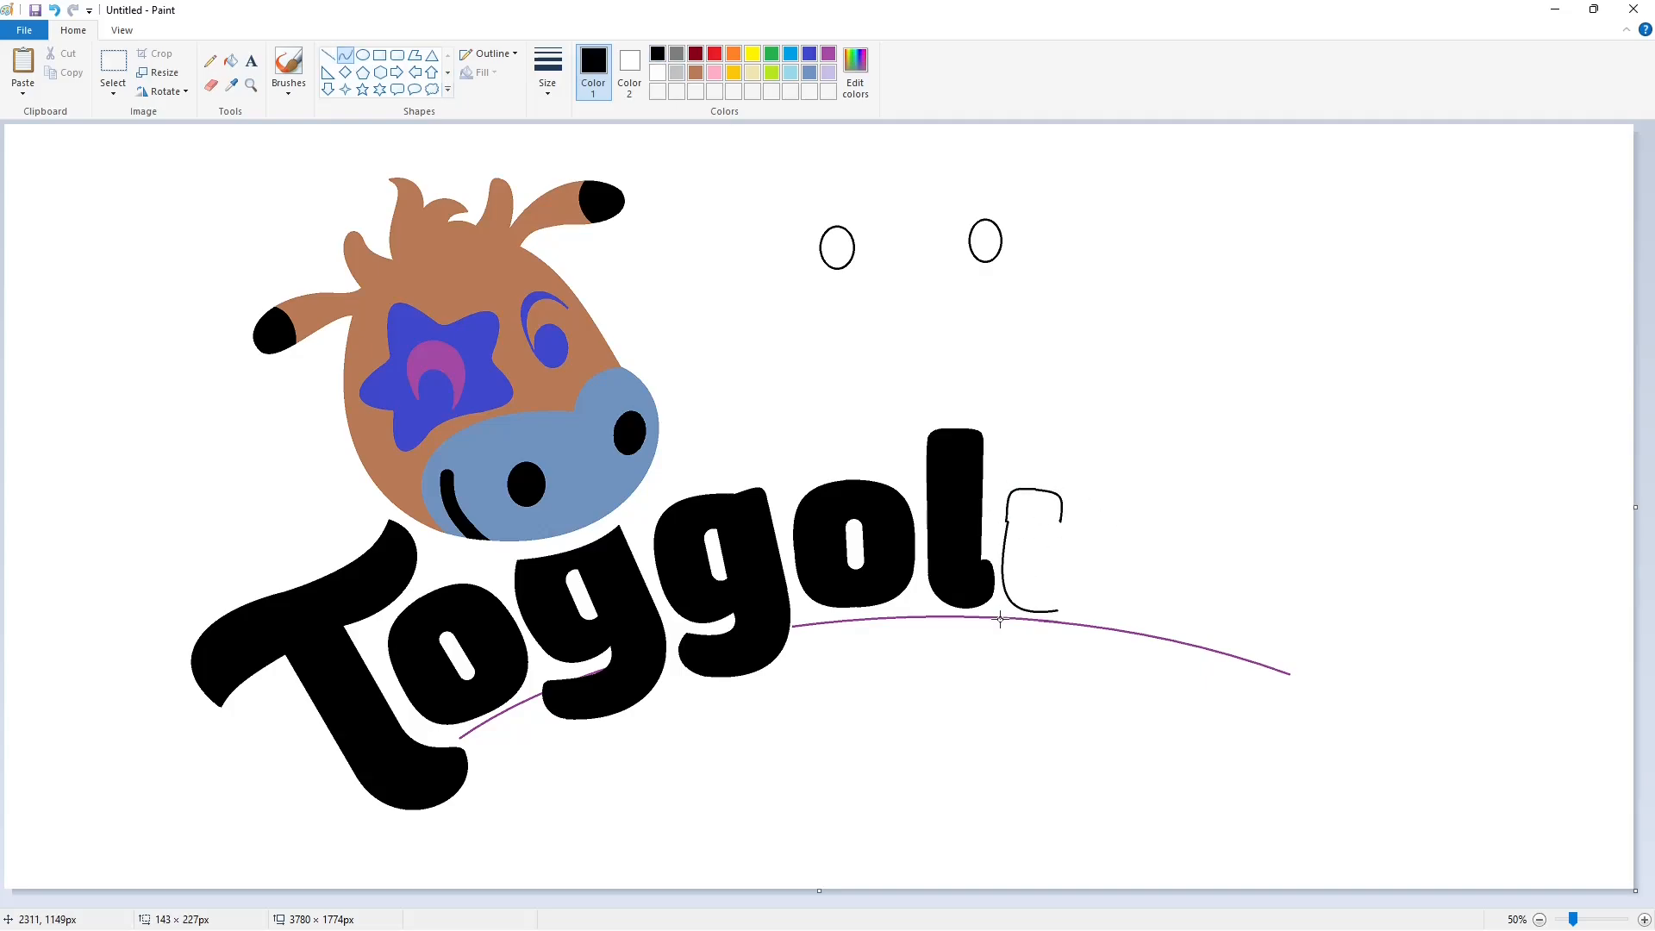
click(1000, 619)
click(1190, 591)
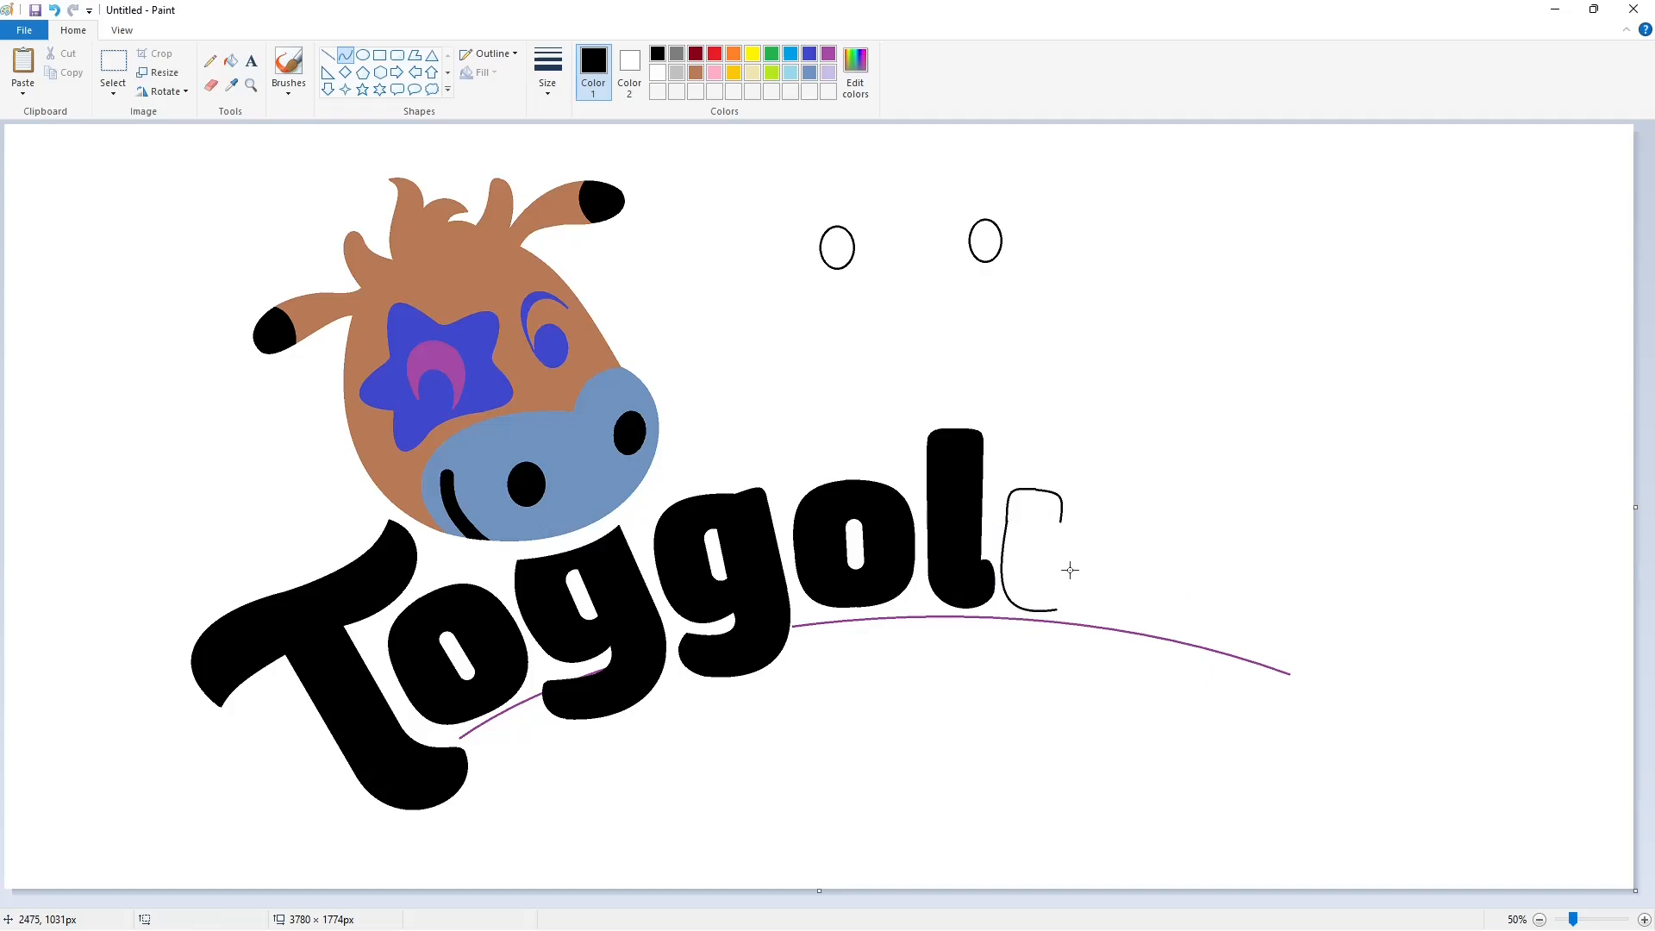
Close the i's stem with a slanted right side and a small curved foot, and fill it black.
click(327, 55)
drag(1063, 515, 1053, 589)
click(345, 55)
drag(1057, 610, 1060, 572)
double_click(1071, 565)
click(230, 61)
click(1030, 552)
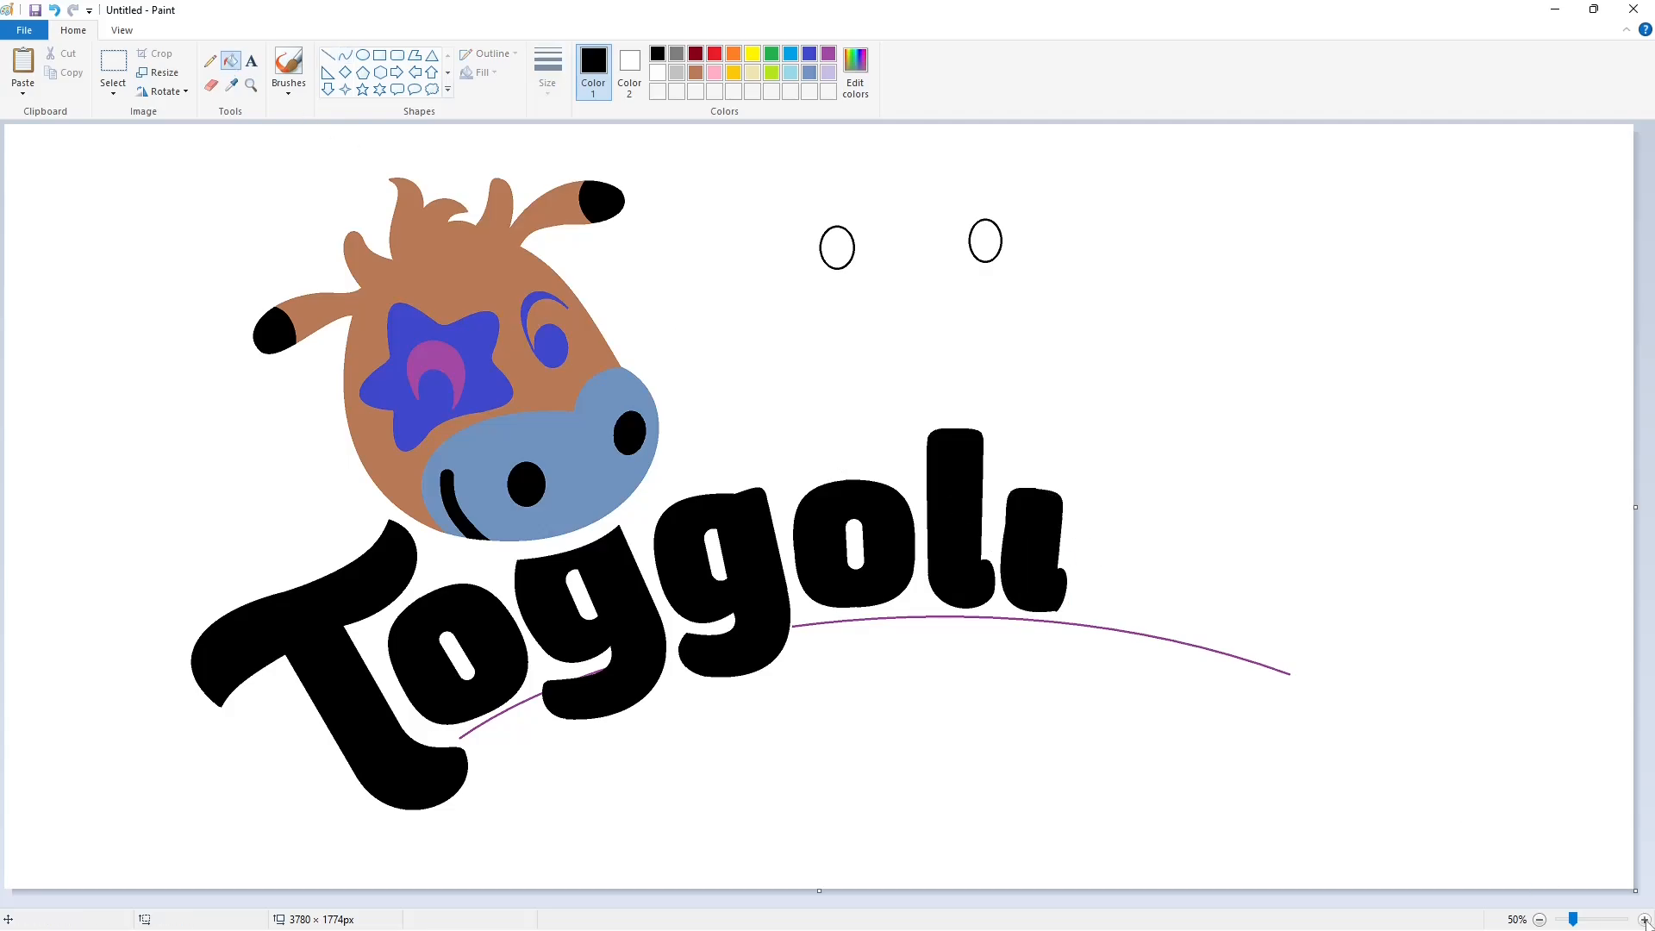
Trim the left side of the short i's stem with short white lines.
scroll(998, 503, up, 1)
click(327, 55)
click(653, 71)
drag(841, 322, 833, 501)
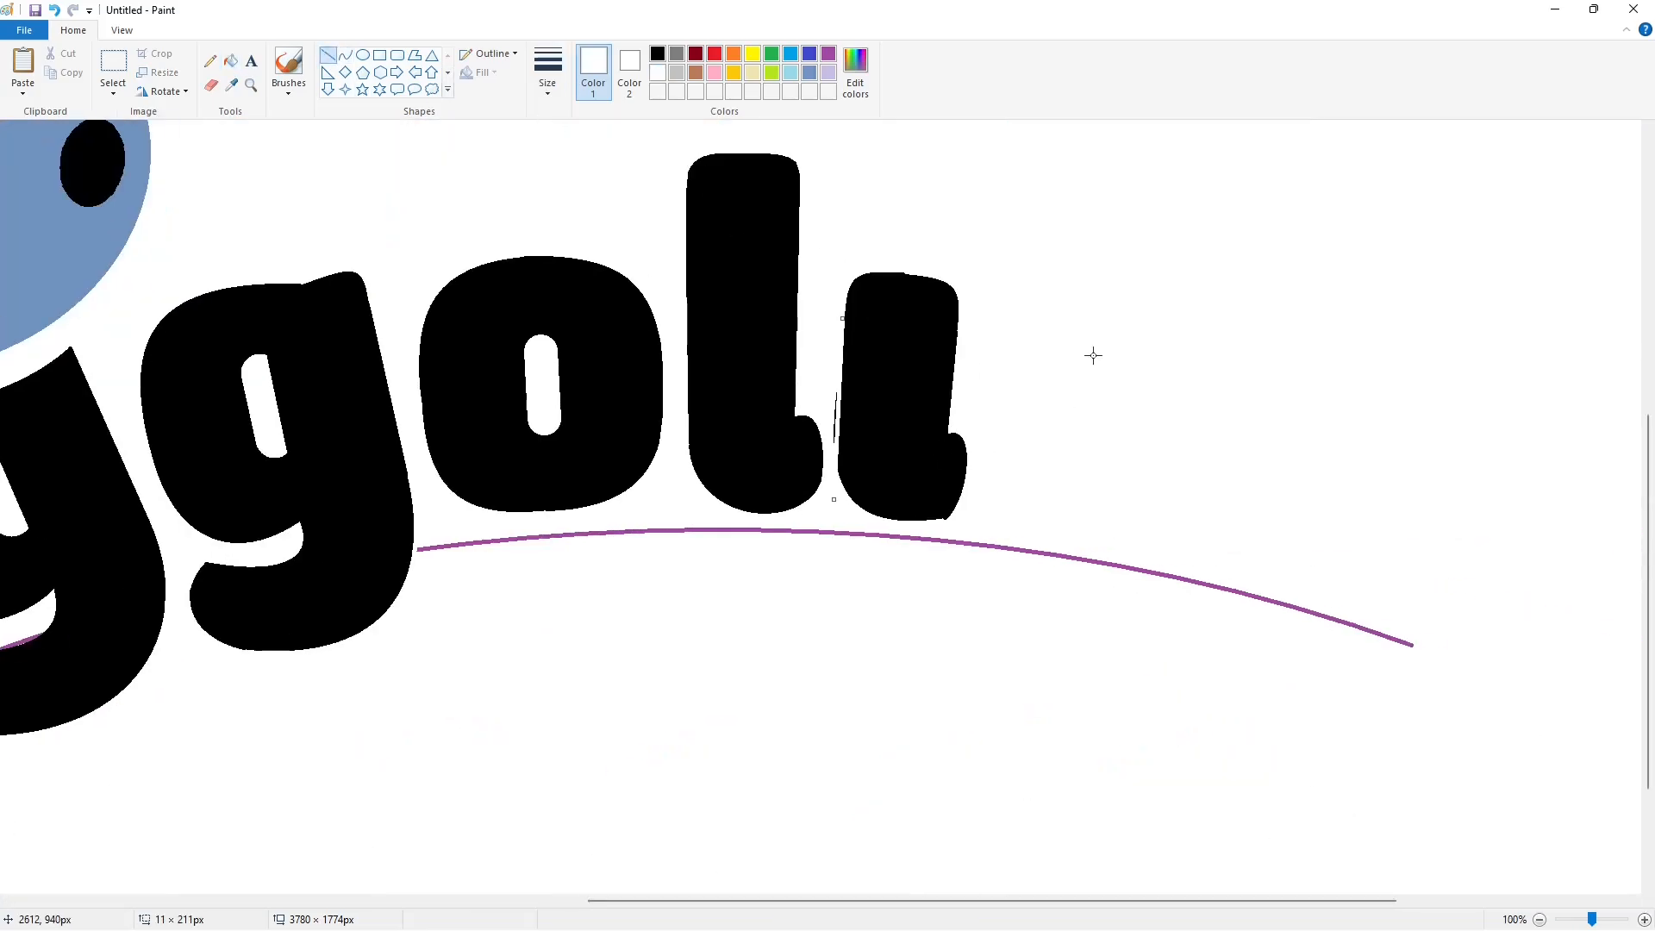
click(1094, 355)
drag(834, 383, 832, 478)
scroll(1474, 789, down, 1)
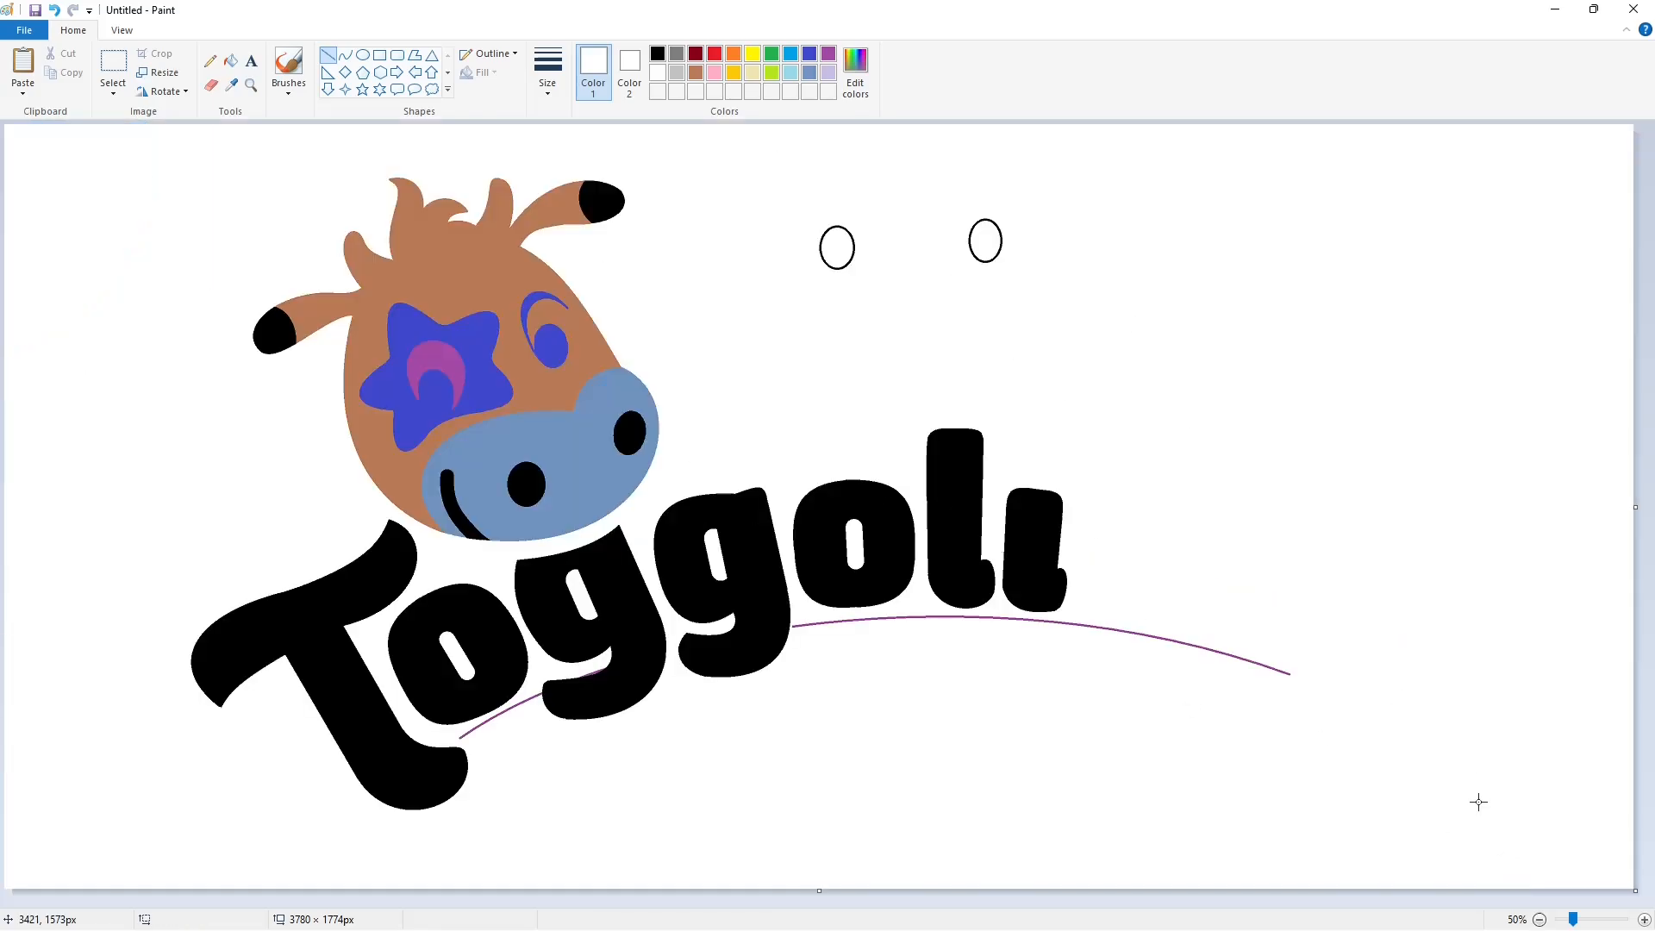
Draw the upper and two side points of a rounded star above the i's stem with black curves.
click(345, 55)
click(657, 54)
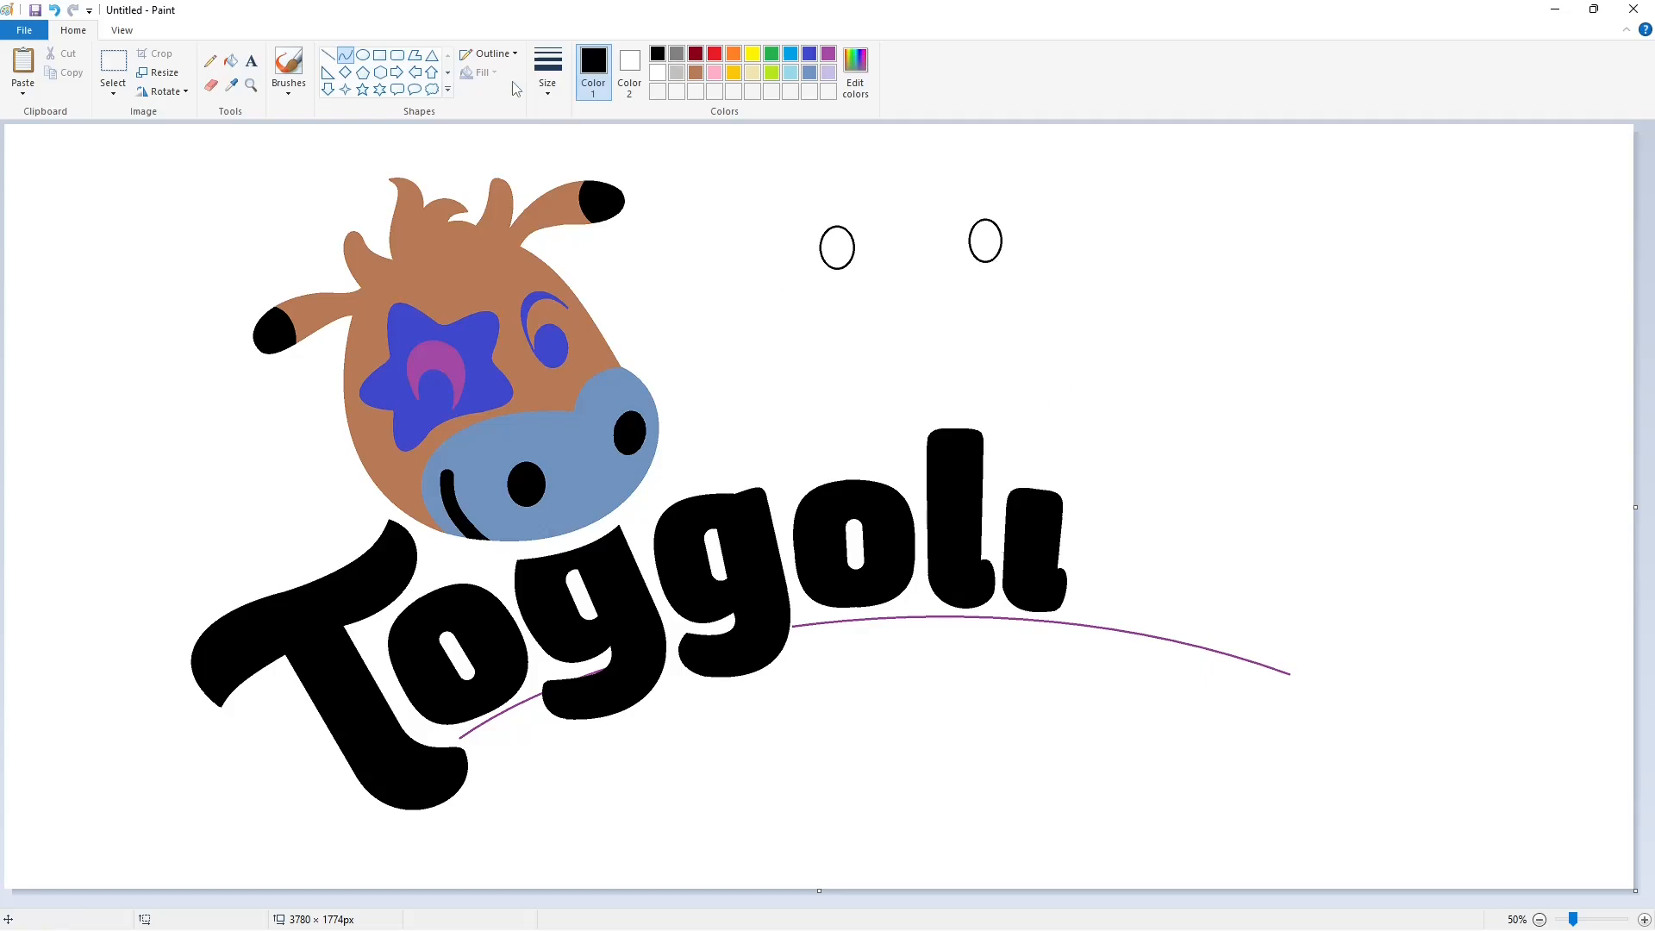
drag(1022, 388, 1074, 394)
mouse_move(1056, 375)
mouse_down()
mouse_move(1056, 342)
mouse_move(1084, 444)
mouse_up()
click(1056, 343)
click(1156, 362)
drag(1096, 424, 1125, 408)
drag(1022, 388, 1003, 435)
drag(989, 411, 975, 394)
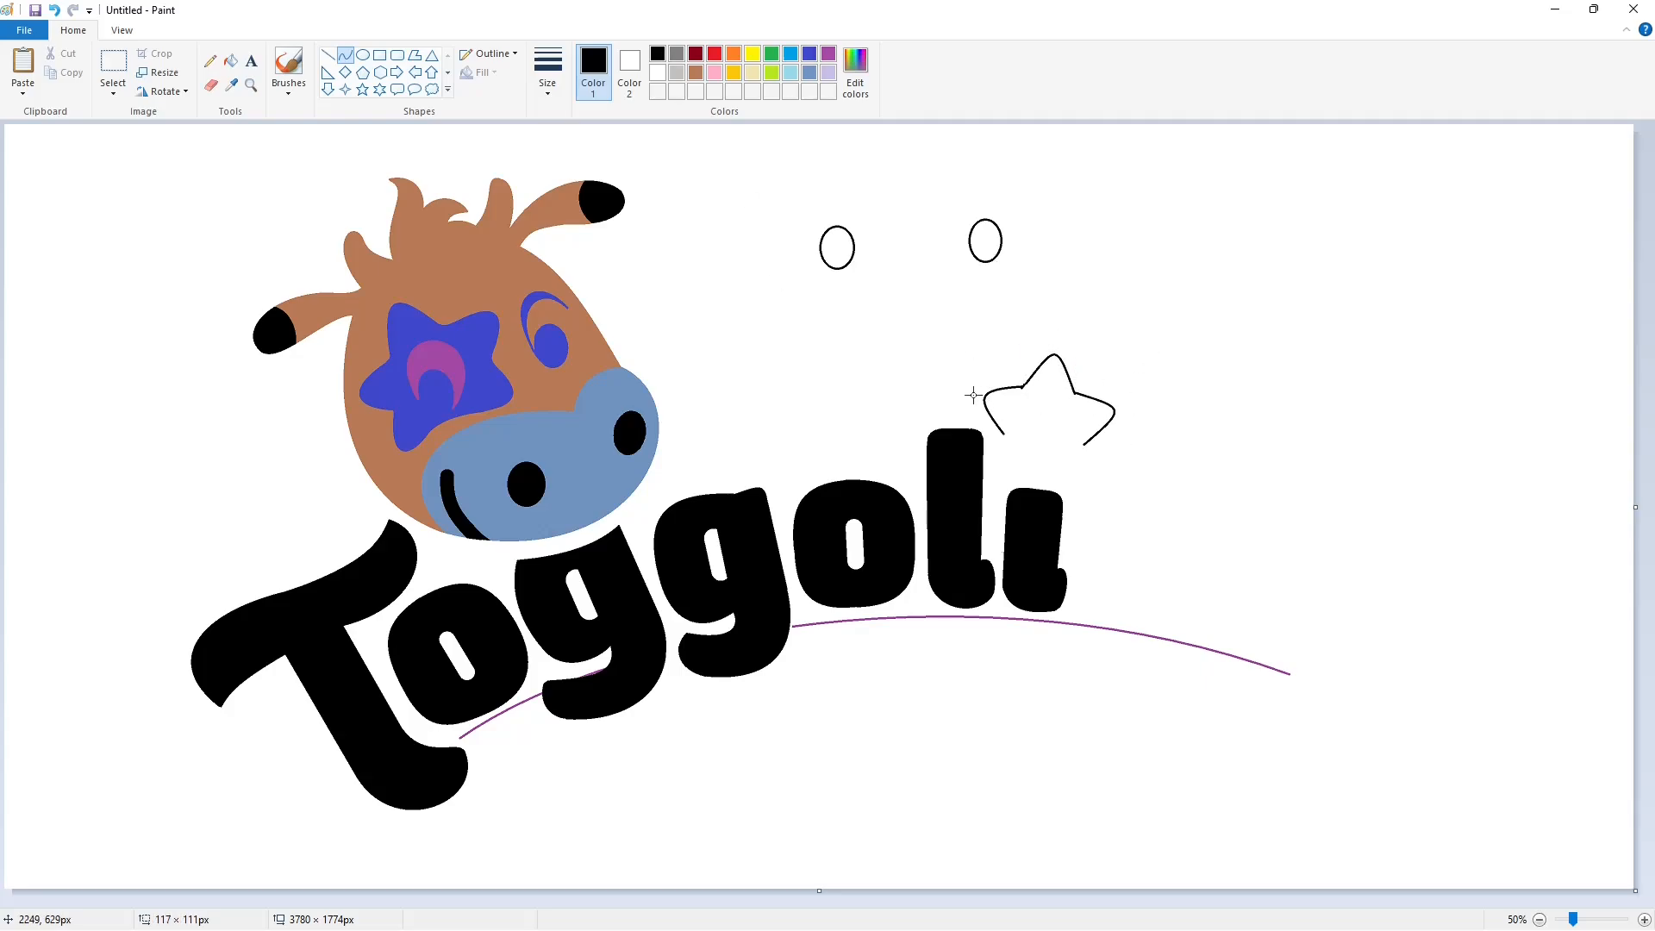
Close the star with two rounded lower points and fill it black as the i's dot.
click(974, 394)
click(1142, 404)
drag(1035, 467, 1040, 466)
mouse_move(1018, 466)
mouse_down()
mouse_move(995, 482)
mouse_move(1083, 444)
mouse_move(1085, 495)
mouse_up()
click(995, 482)
click(1061, 475)
click(1085, 495)
click(665, 236)
click(231, 61)
click(1053, 431)
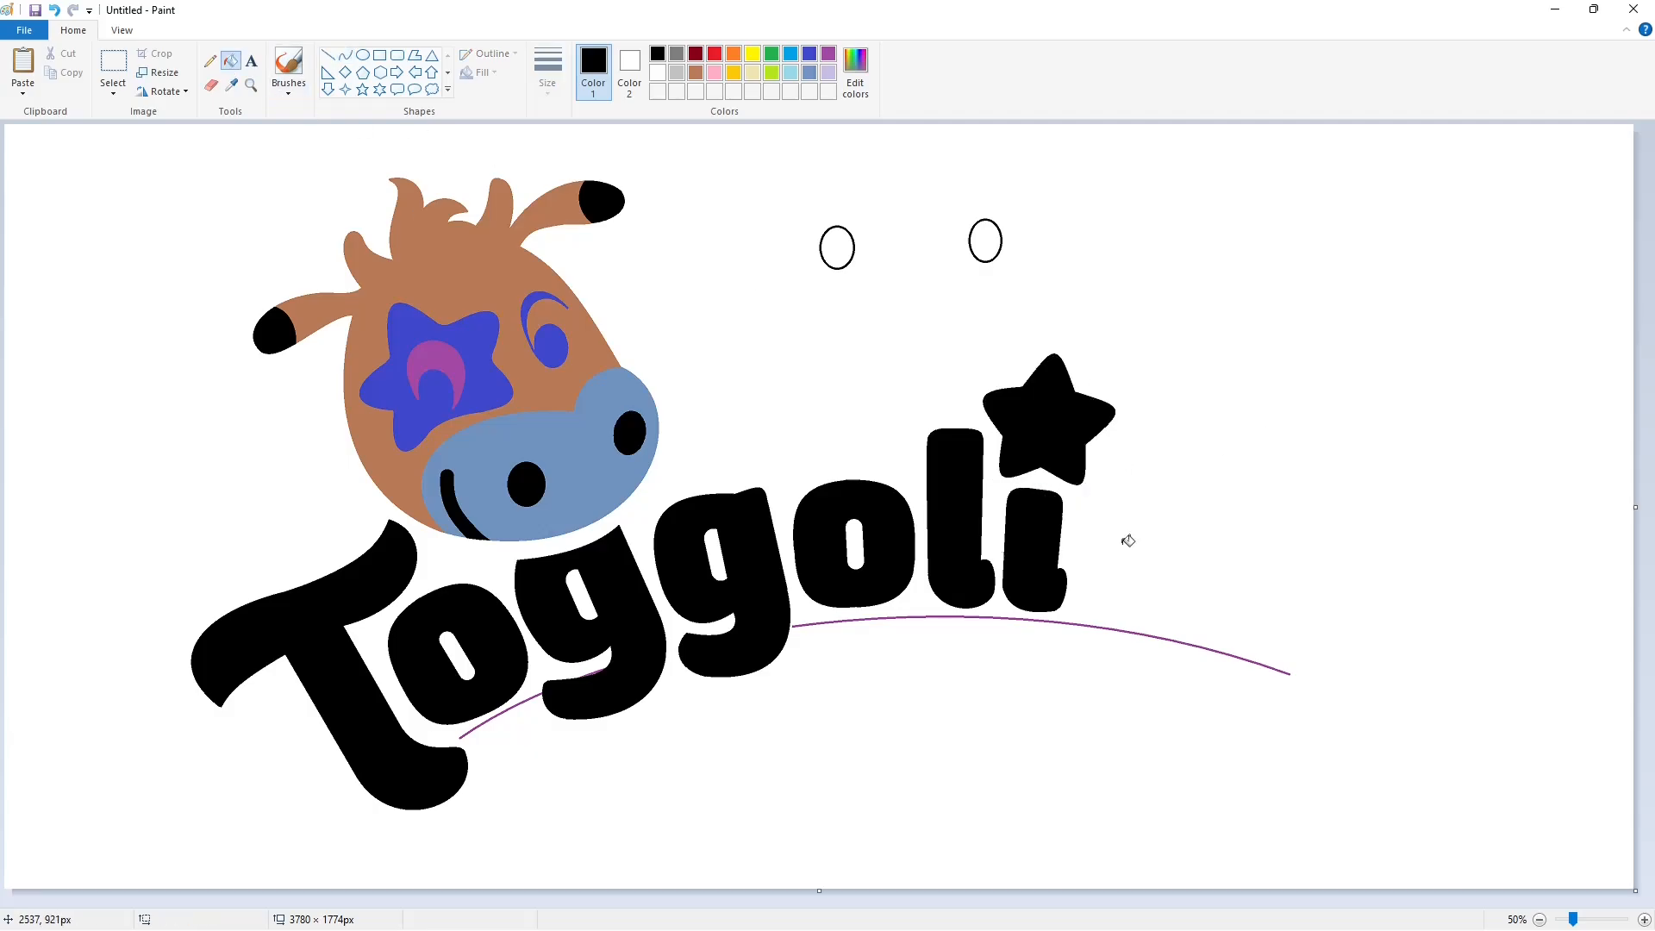
click(1644, 920)
drag(771, 900, 1305, 900)
click(1539, 919)
click(344, 55)
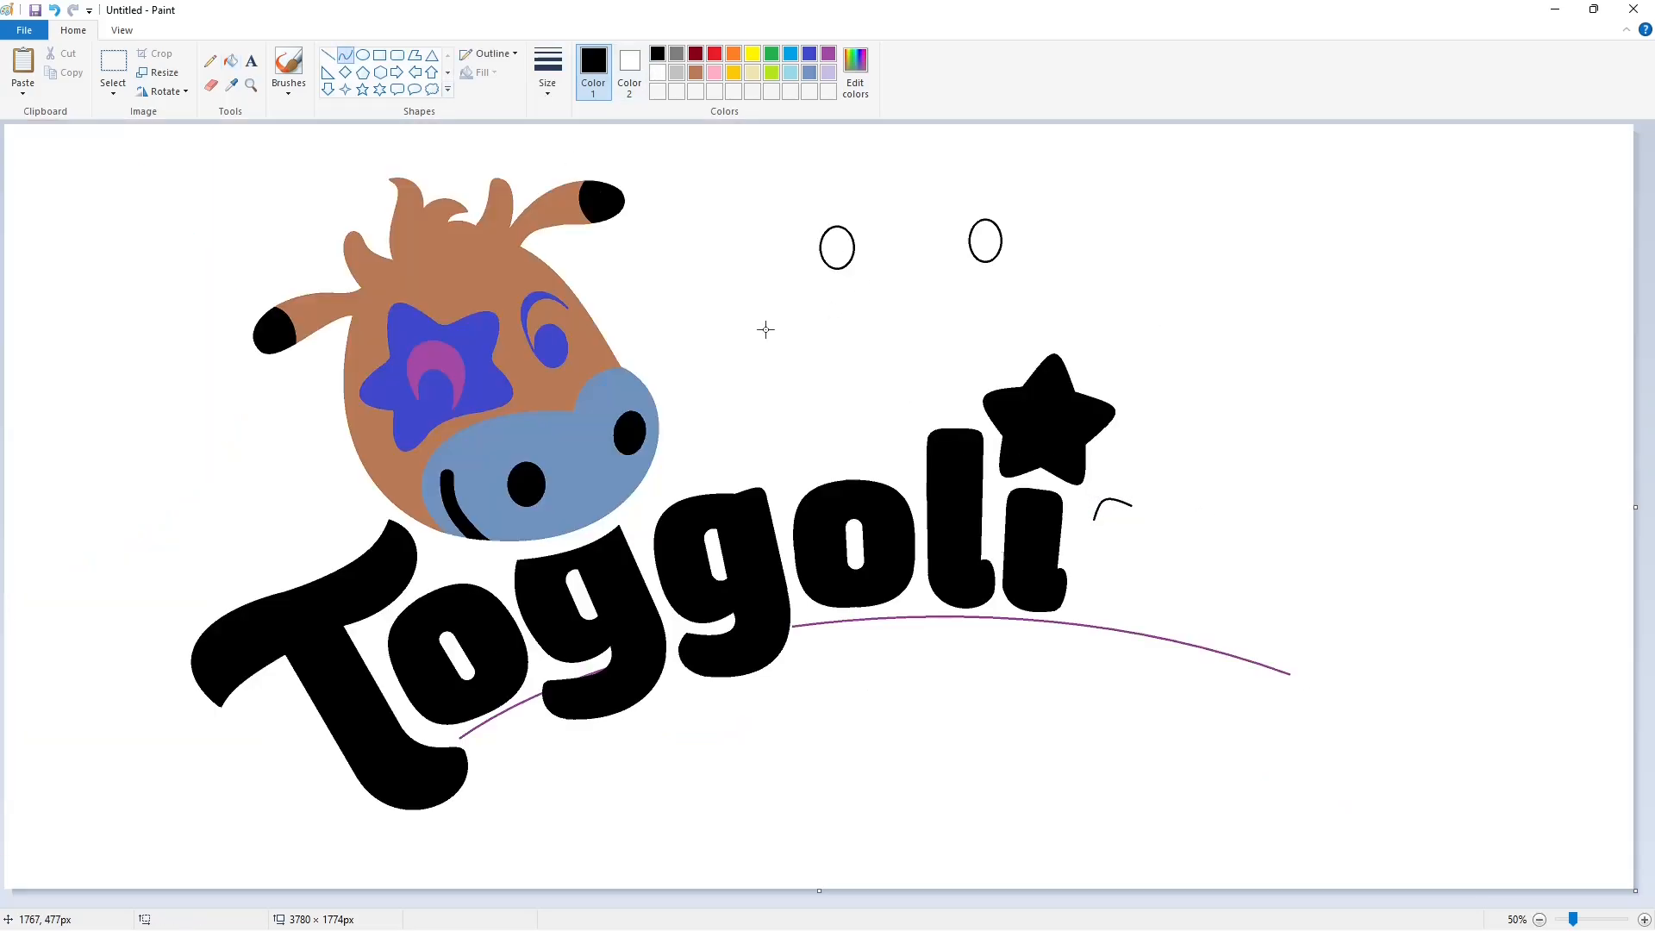
click(327, 55)
drag(1095, 515, 1077, 595)
key(ctrl+z)
key(ctrl+z)
Draw the rounded upper-left corner, slanted left side and foot of a letter n beside the i in black.
click(1096, 496)
mouse_move(1098, 523)
mouse_down()
mouse_move(1076, 594)
mouse_move(1108, 615)
mouse_move(1142, 559)
mouse_move(1167, 626)
mouse_move(1208, 547)
mouse_move(1129, 506)
mouse_up()
click(1095, 495)
click(1289, 489)
click(329, 56)
click(345, 55)
click(1084, 618)
click(1120, 621)
click(1123, 620)
click(1130, 614)
Complete the n's outline with a narrow inner arch, a rounded right leg and a curved top.
click(1141, 559)
click(1160, 539)
click(1139, 623)
click(1130, 621)
click(1195, 635)
click(1196, 633)
click(1159, 500)
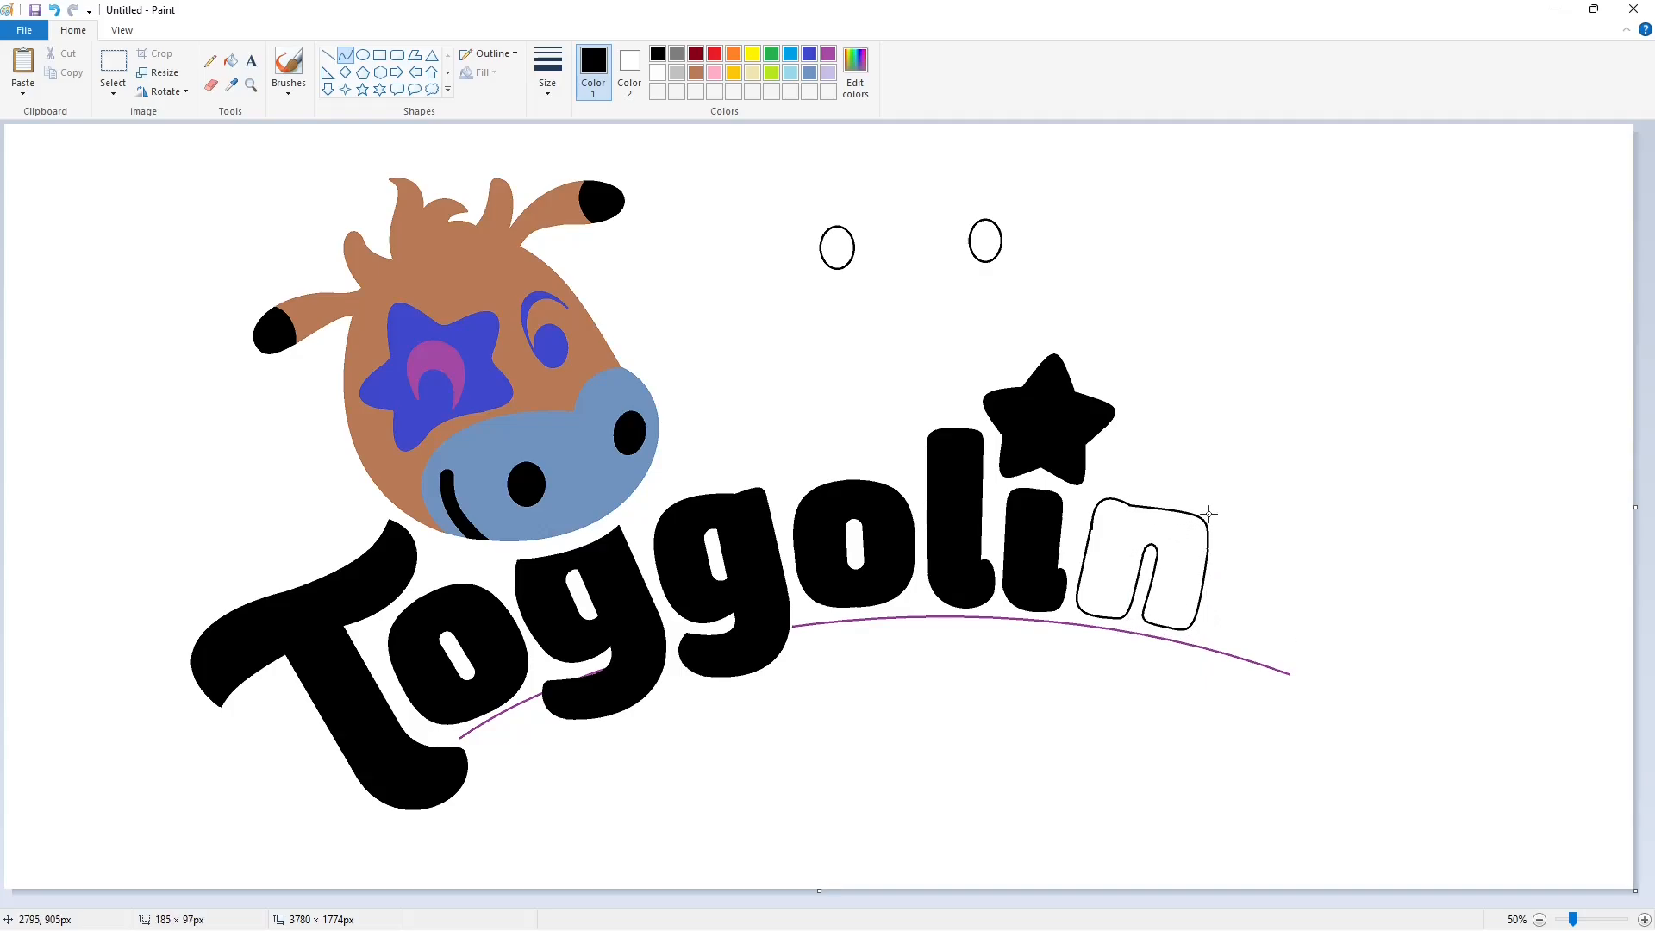
click(1181, 500)
Fill the n black and clean up the edge of its inner arch with short white lines.
click(230, 60)
click(1645, 920)
scroll(824, 790, down, 3)
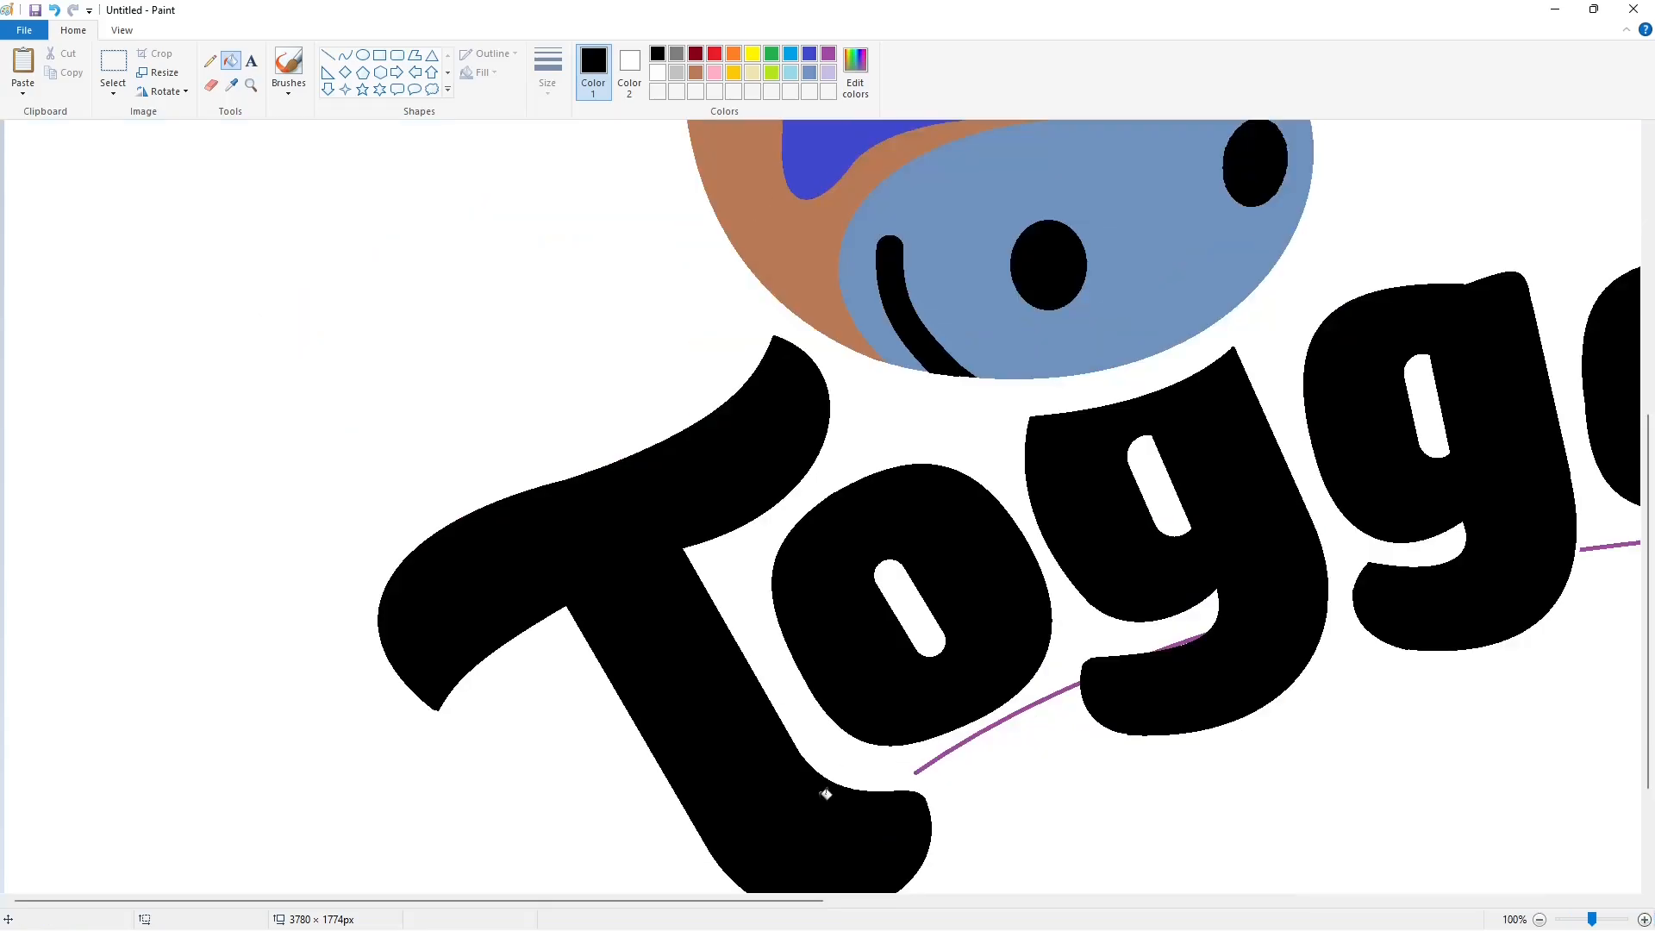
drag(711, 901, 1302, 900)
scroll(1060, 603, up, 1)
click(329, 55)
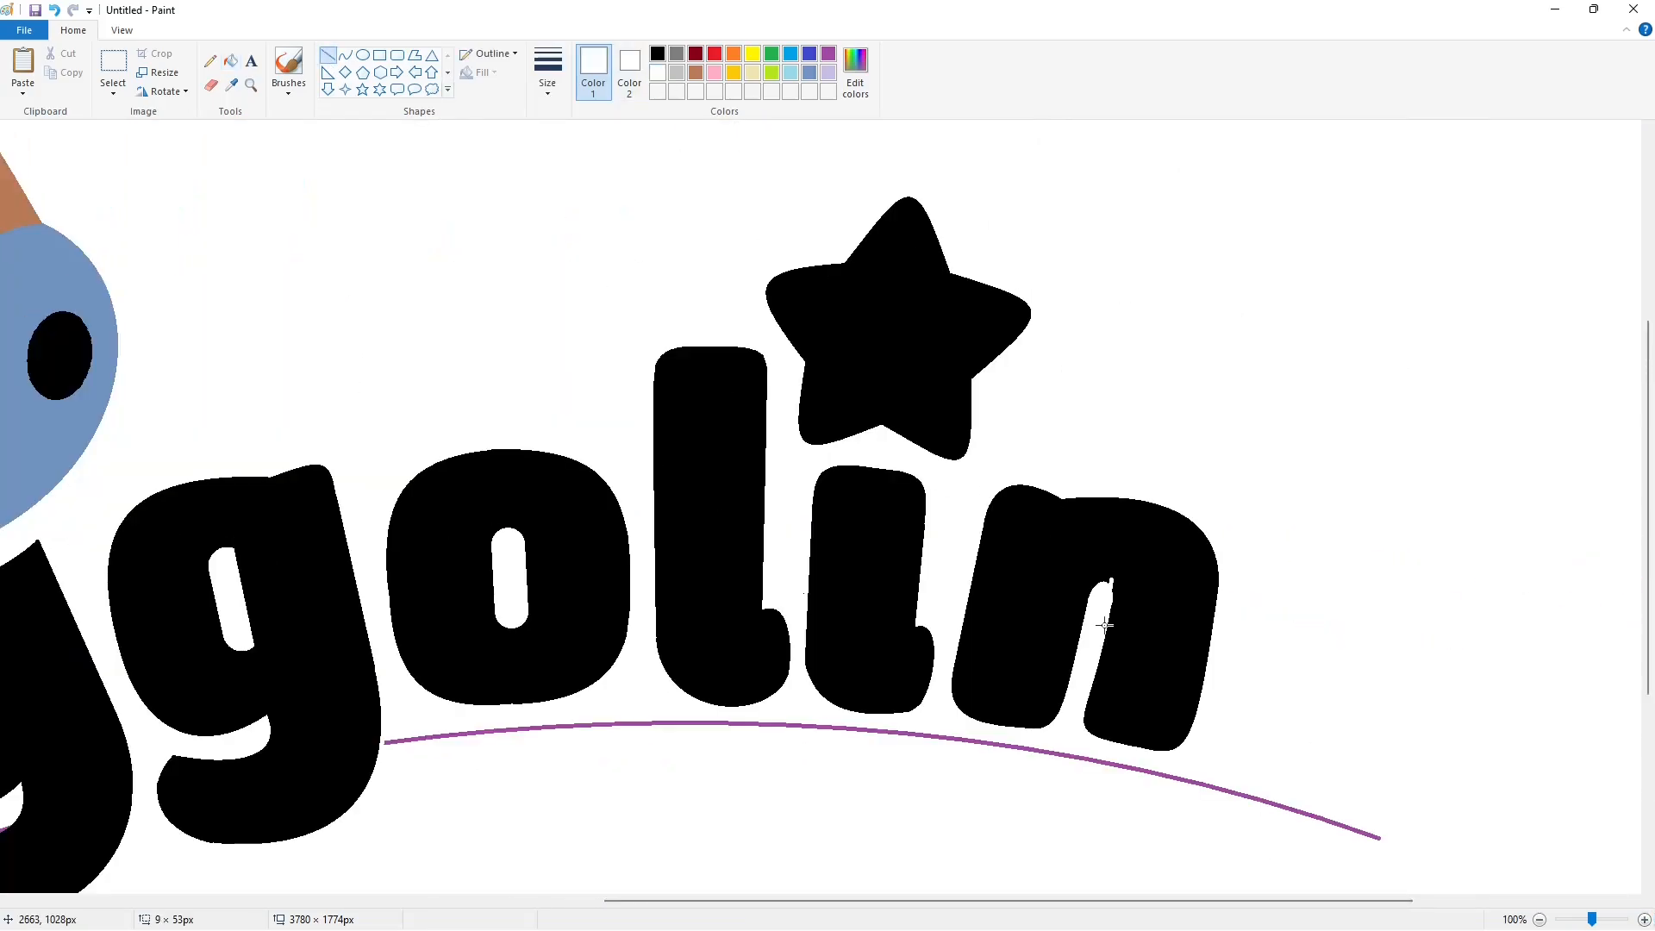
click(1539, 920)
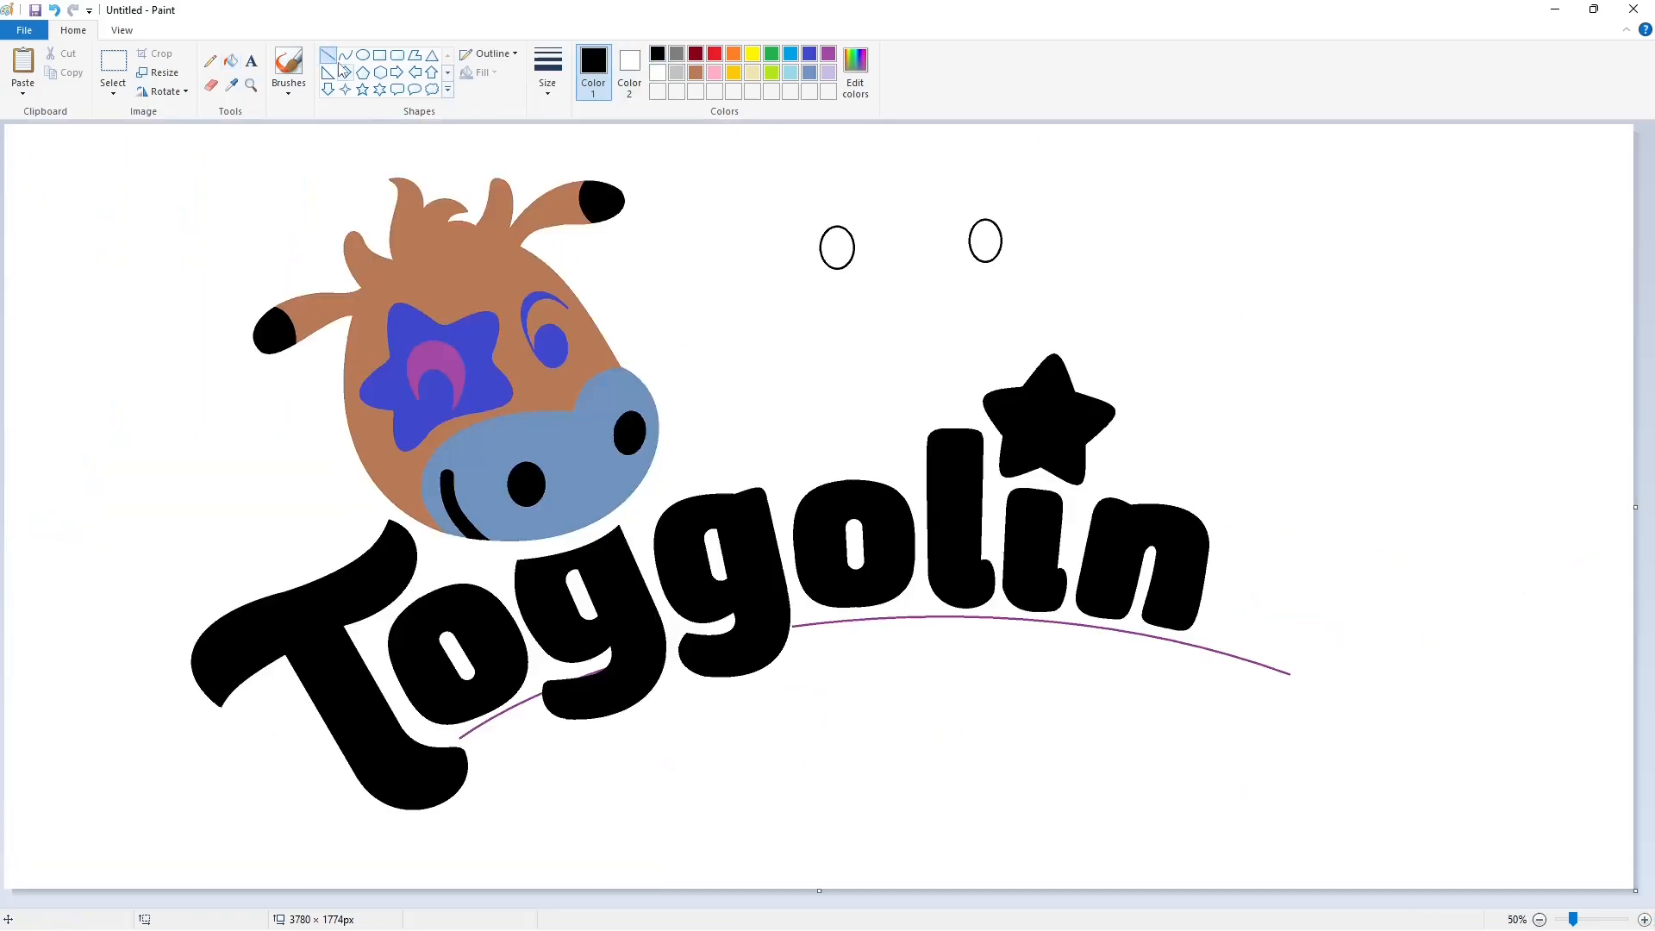
Outline a rounded, slightly tilted letter o after the n with black curves.
click(346, 56)
mouse_move(1293, 540)
mouse_down()
mouse_move(1219, 580)
mouse_move(1236, 535)
mouse_move(1300, 558)
mouse_move(1323, 595)
mouse_move(1345, 571)
mouse_move(1255, 655)
mouse_move(1302, 668)
mouse_move(1220, 582)
mouse_move(1207, 635)
mouse_up()
click(1409, 664)
click(1386, 741)
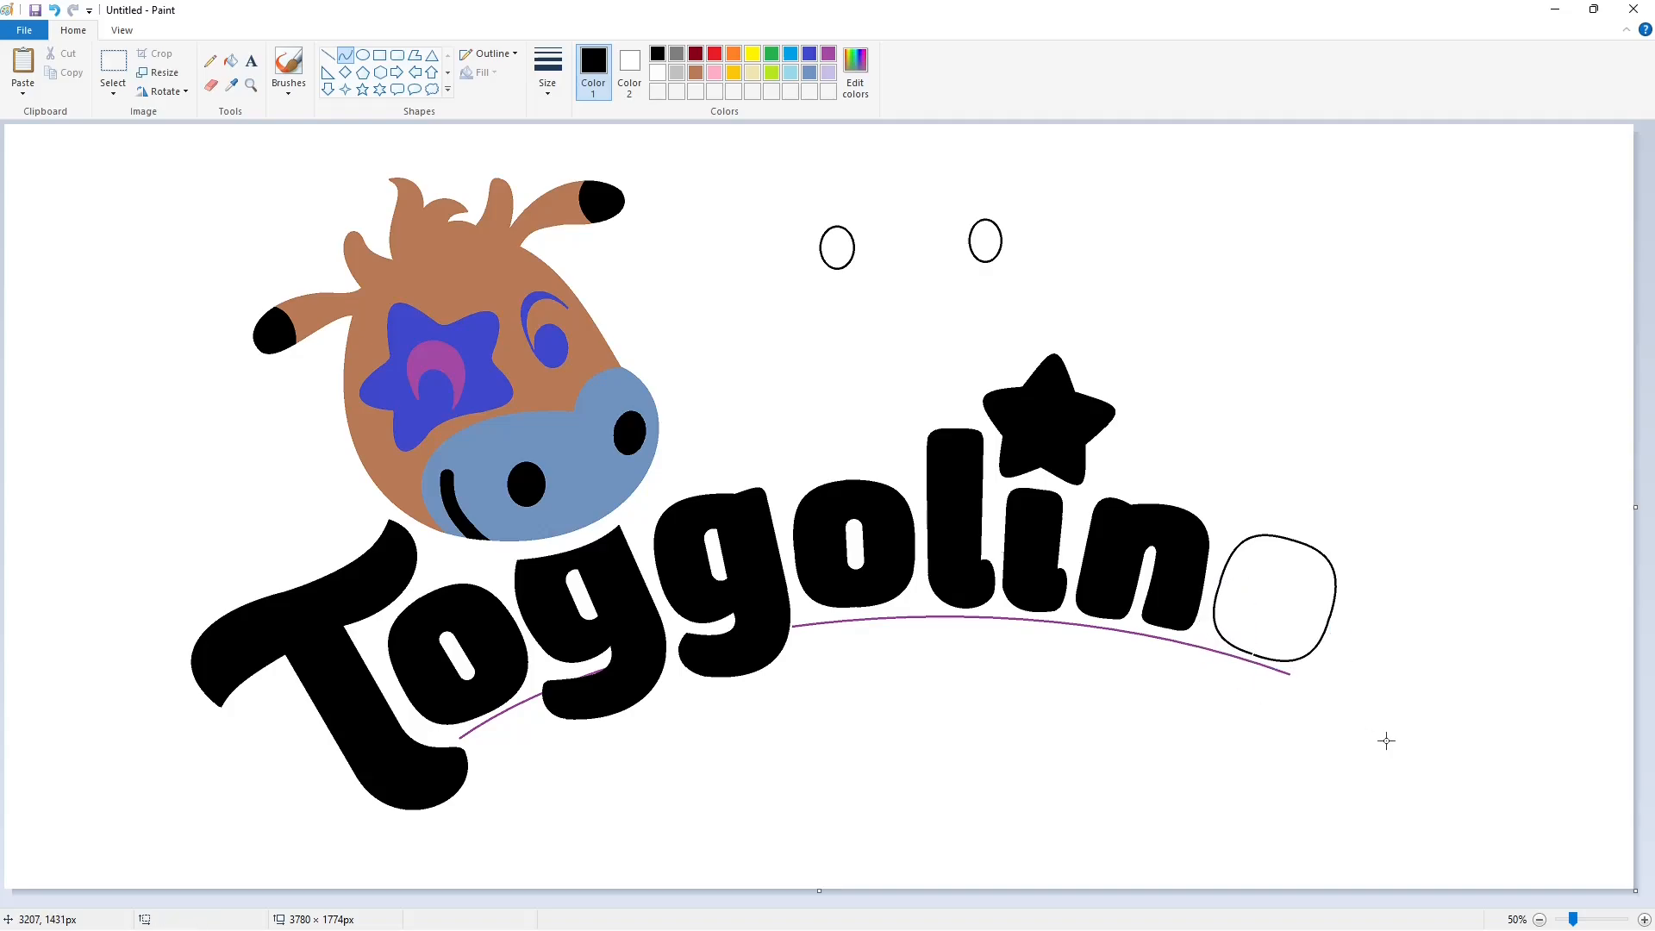
Draw a thick, slanted black line in the centre of the last o for its counter.
click(327, 54)
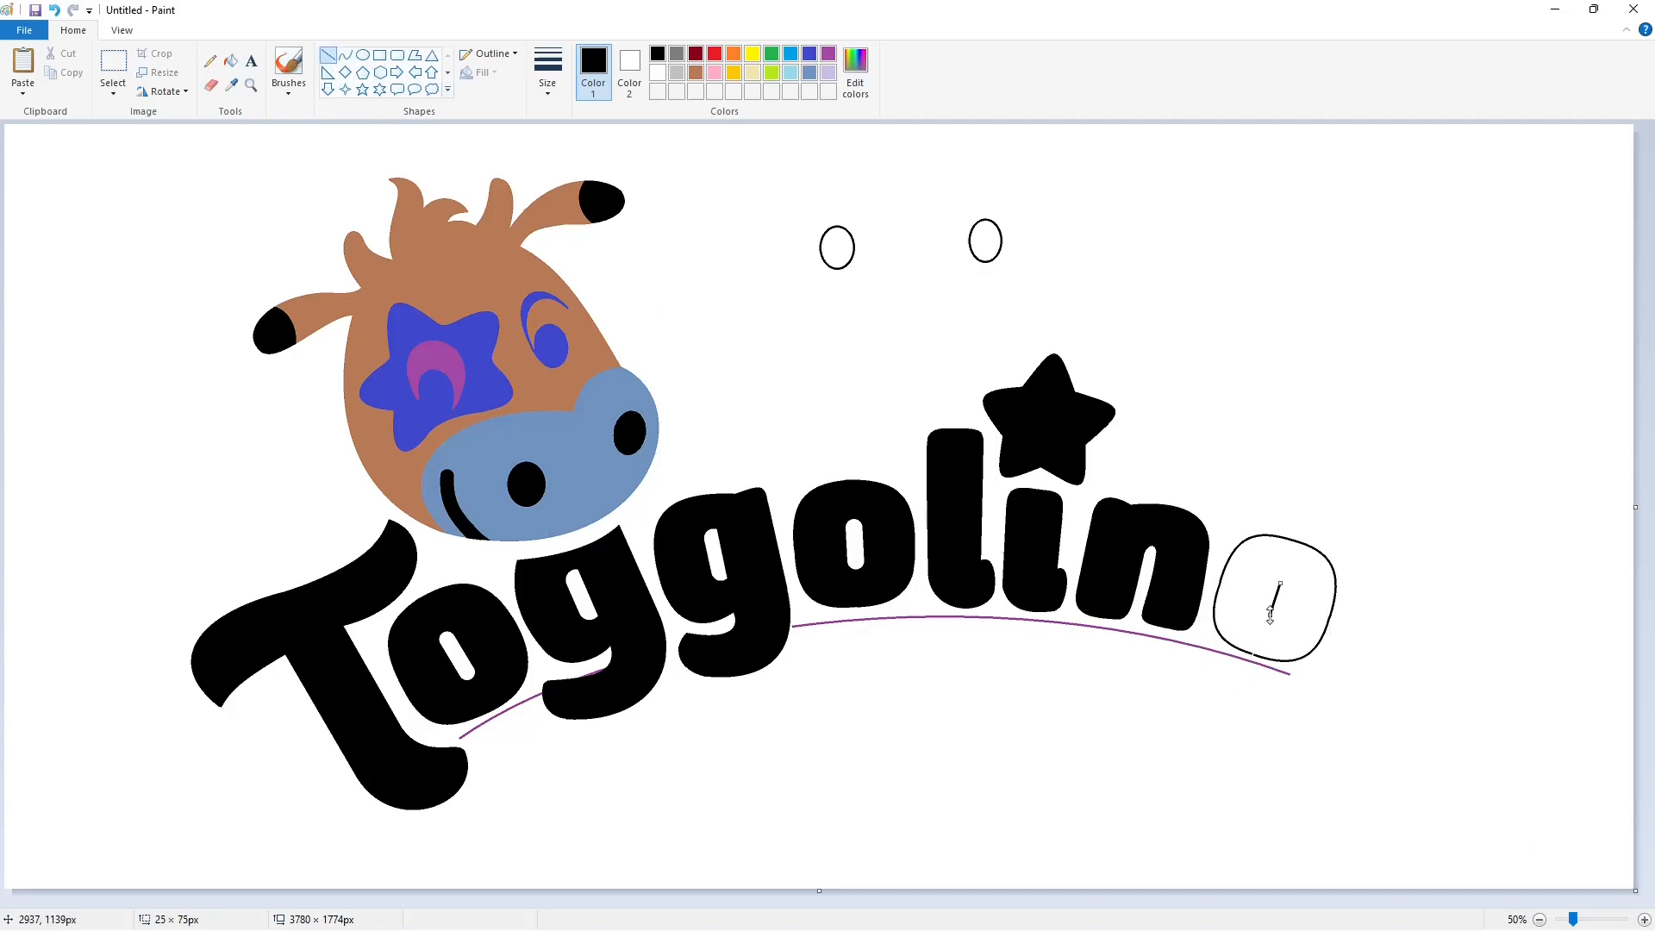
key(ctrl+plus)
key(ctrl+plus)
key(ctrl+plus)
key(ctrl+plus)
key(ctrl+plus)
key(ctrl+plus)
key(ctrl+plus)
key(ctrl+plus)
key(ctrl+plus)
key(ctrl+plus)
key(ctrl+plus)
key(ctrl+plus)
key(ctrl+plus)
key(ctrl+plus)
key(ctrl+plus)
key(ctrl+plus)
key(ctrl+plus)
key(ctrl+plus)
key(ctrl+plus)
key(ctrl+plus)
click(1422, 745)
Fill the last o's body black and its counter white, using purple to separate the counter from the body.
click(1644, 920)
drag(1647, 466, 1647, 747)
drag(780, 901, 1388, 901)
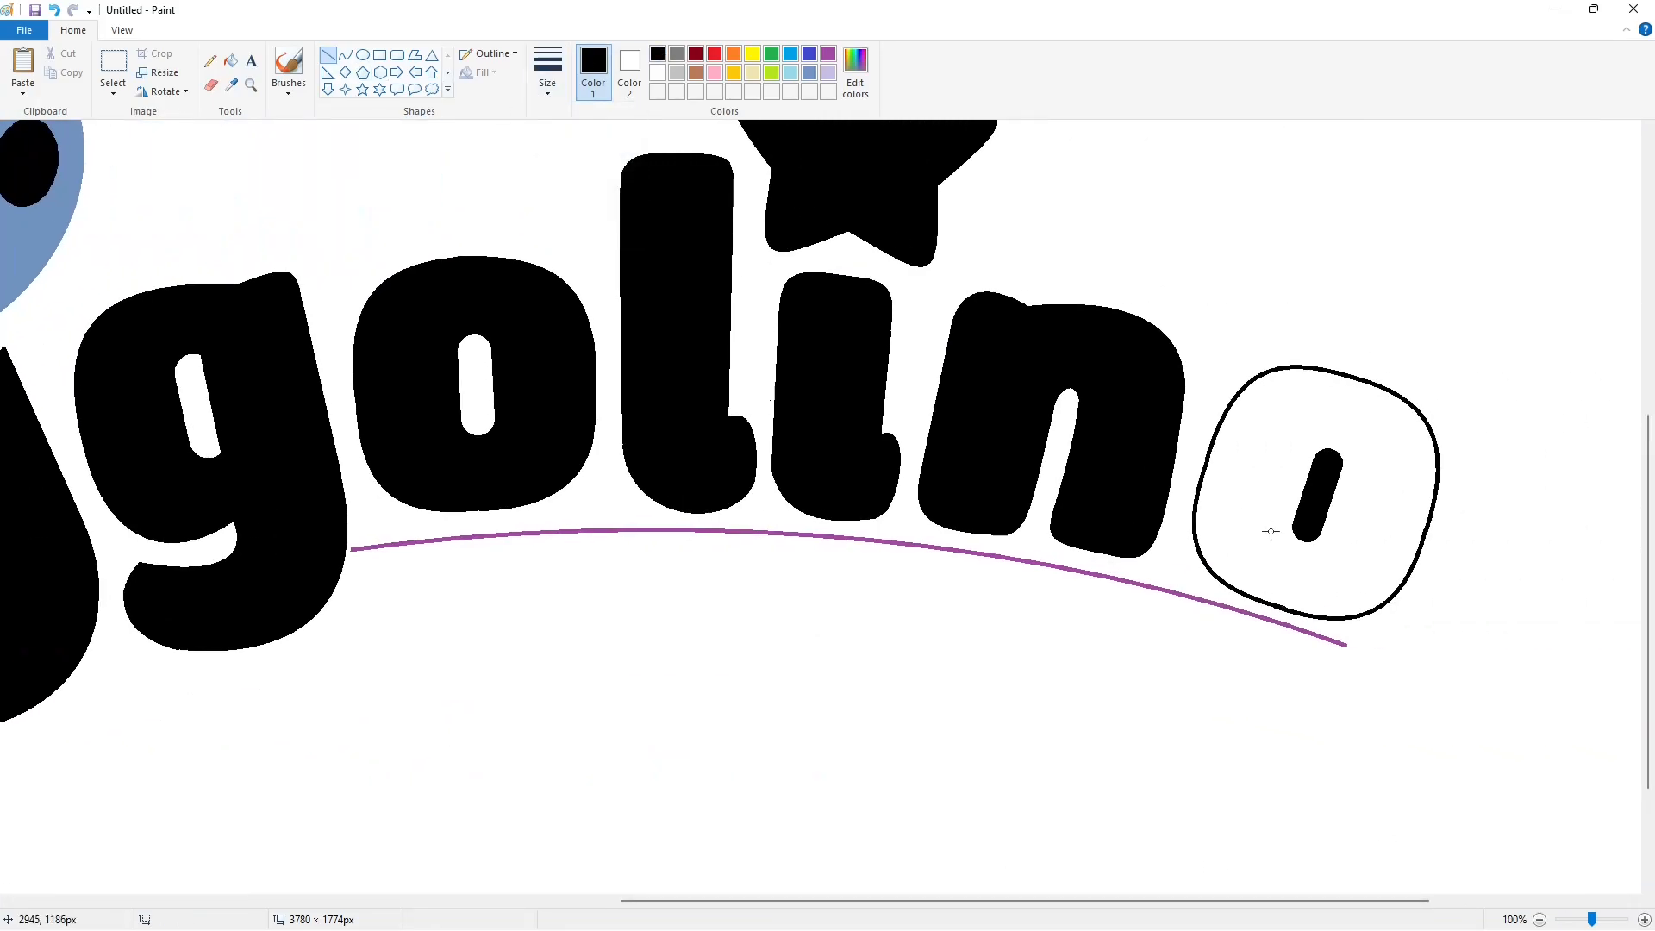
click(230, 60)
click(828, 54)
click(1328, 466)
click(657, 53)
click(1262, 462)
click(658, 72)
click(1317, 495)
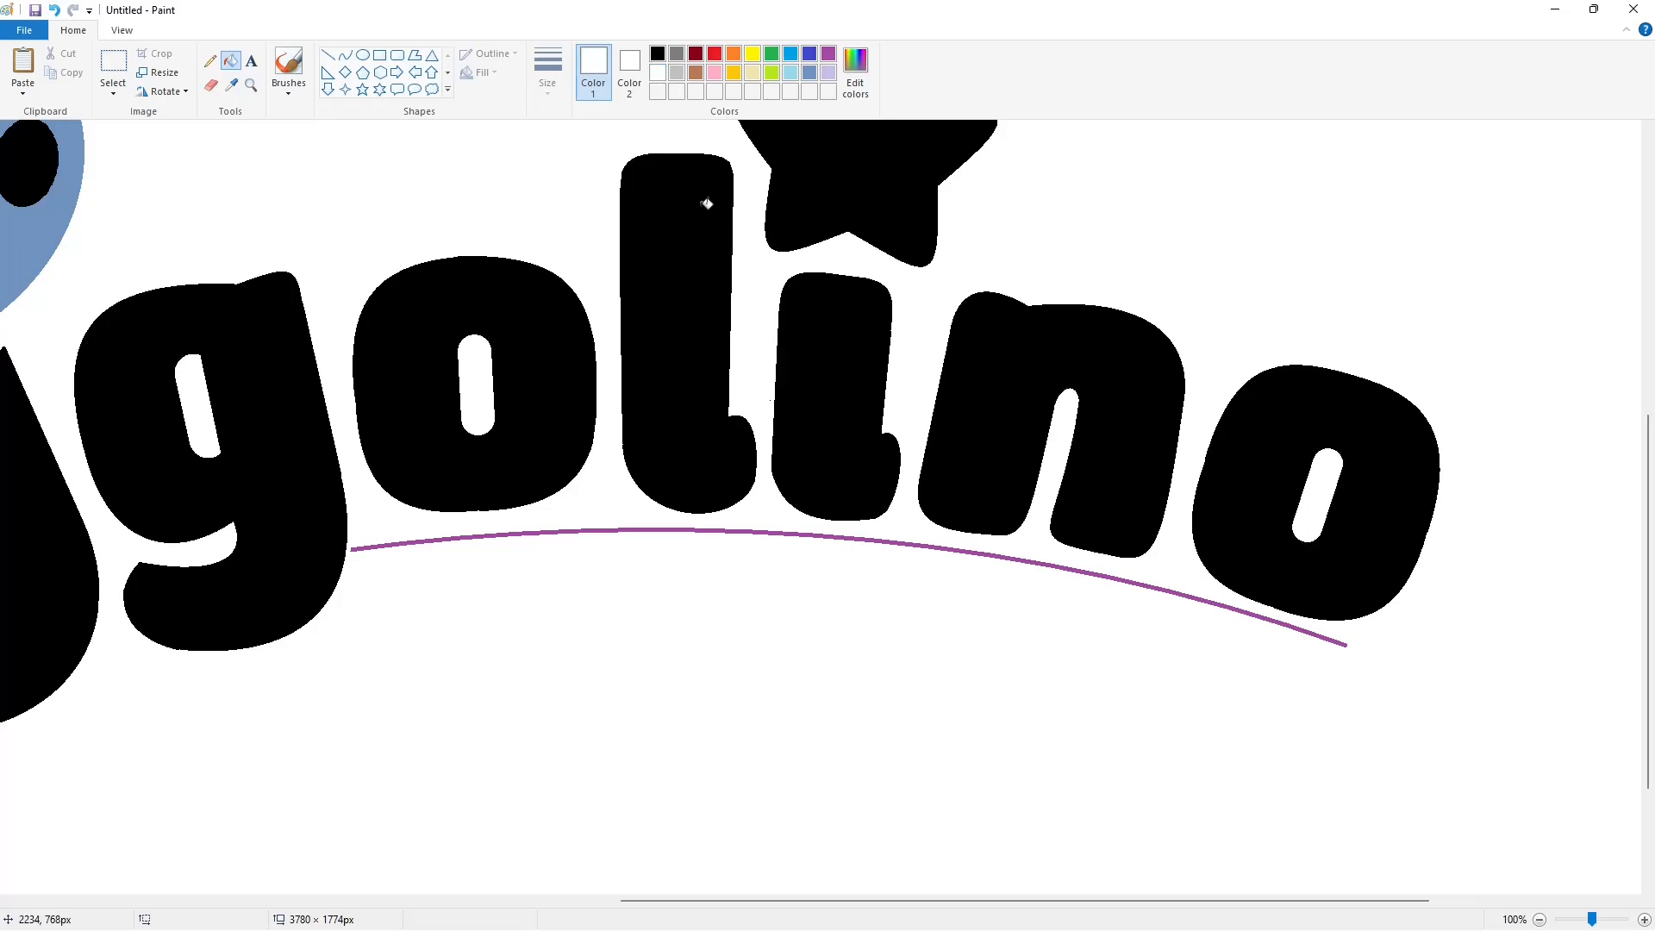
Smooth the right and left outer edges of the last o with short black lines.
click(328, 54)
click(548, 74)
click(590, 168)
click(658, 54)
mouse_move(1438, 513)
mouse_down()
mouse_move(1419, 567)
mouse_move(1418, 549)
mouse_up()
click(1507, 556)
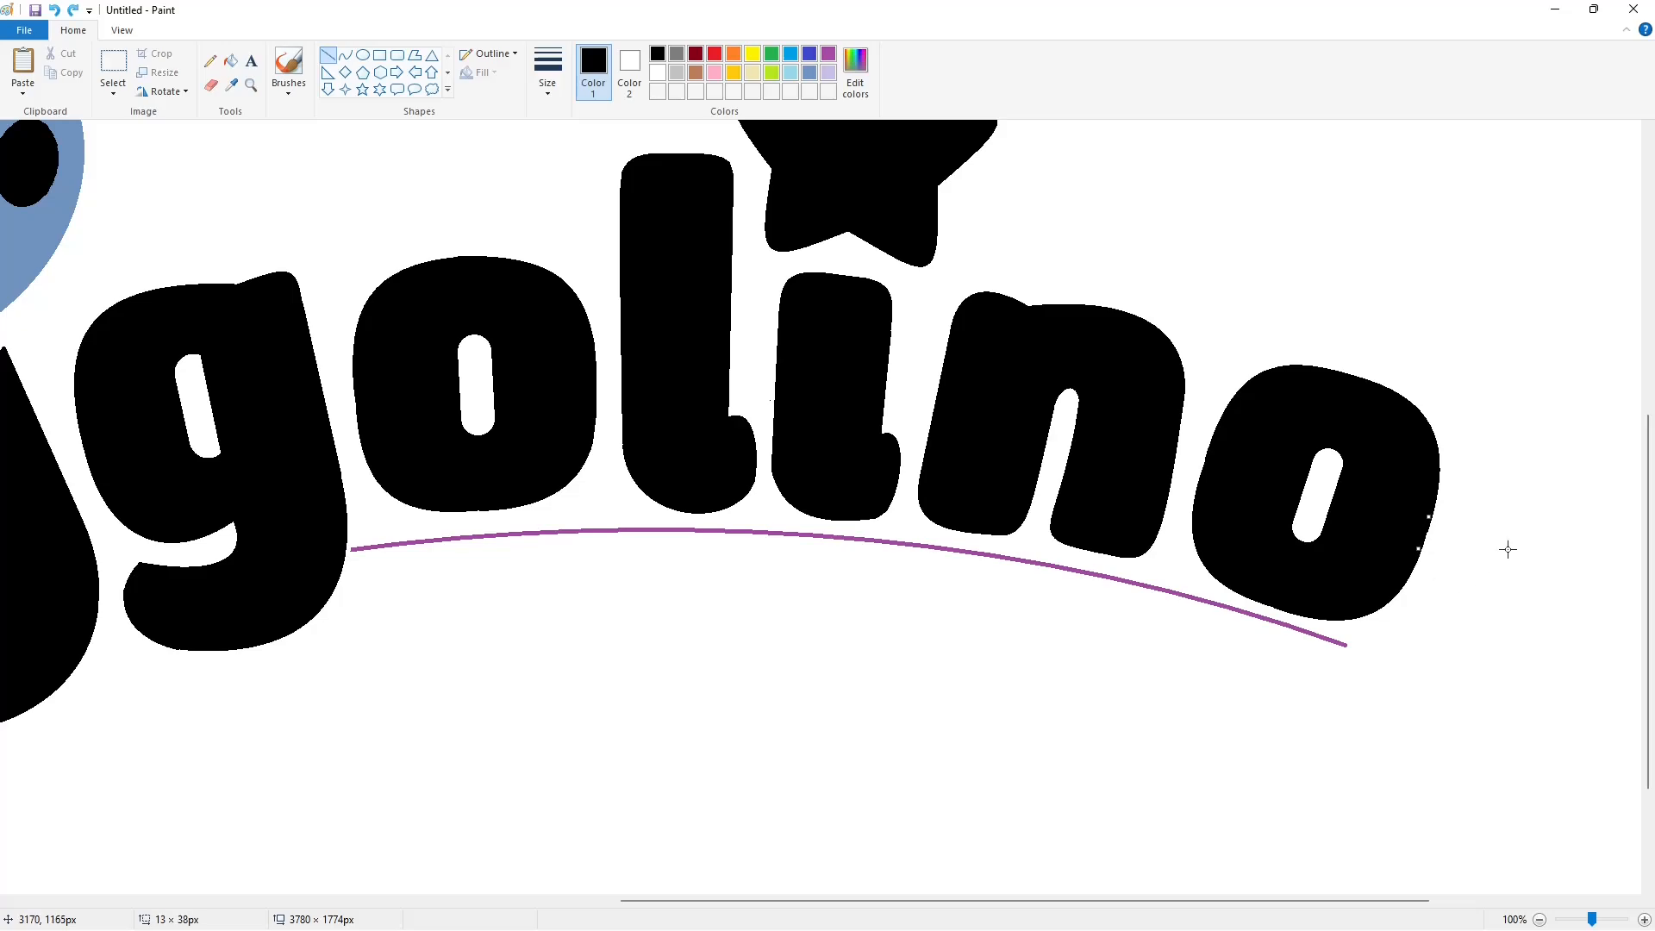
drag(1206, 457, 1201, 480)
Remove the guide curve by flooding the background purple and refilling it white, and fill the two spare oval outlines white.
click(658, 72)
click(1540, 920)
click(232, 62)
click(828, 53)
click(967, 685)
click(658, 73)
click(891, 773)
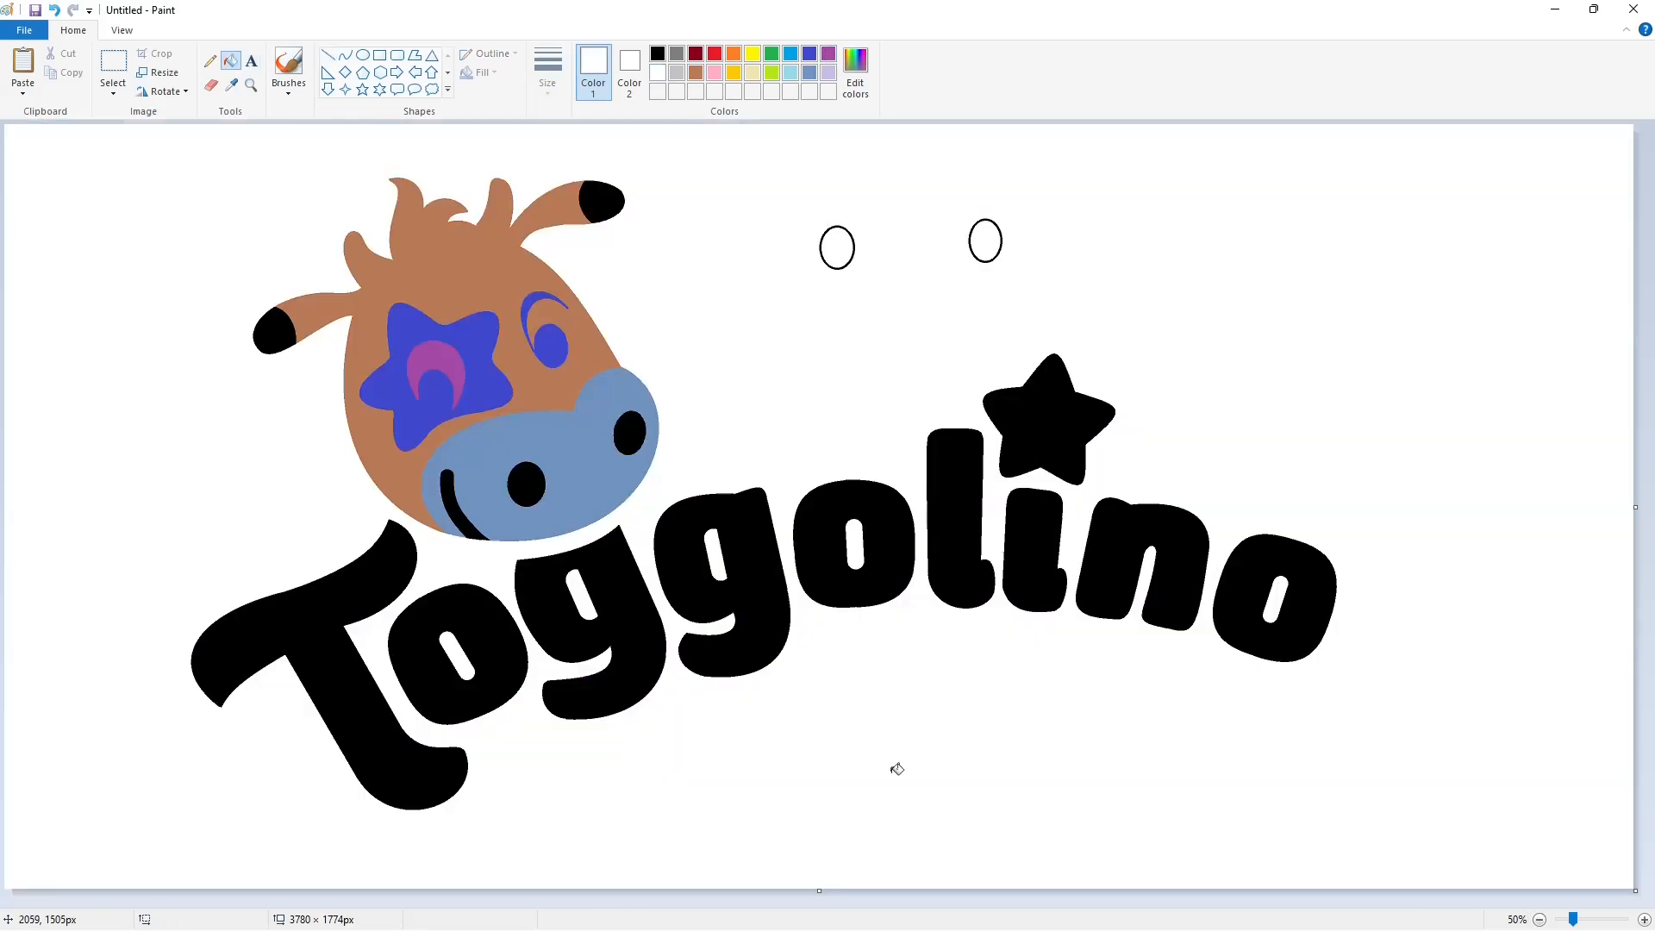
click(986, 221)
click(854, 238)
Draw a thin black offset outline along the top and around the left end of the T's crossbar.
click(345, 55)
click(657, 56)
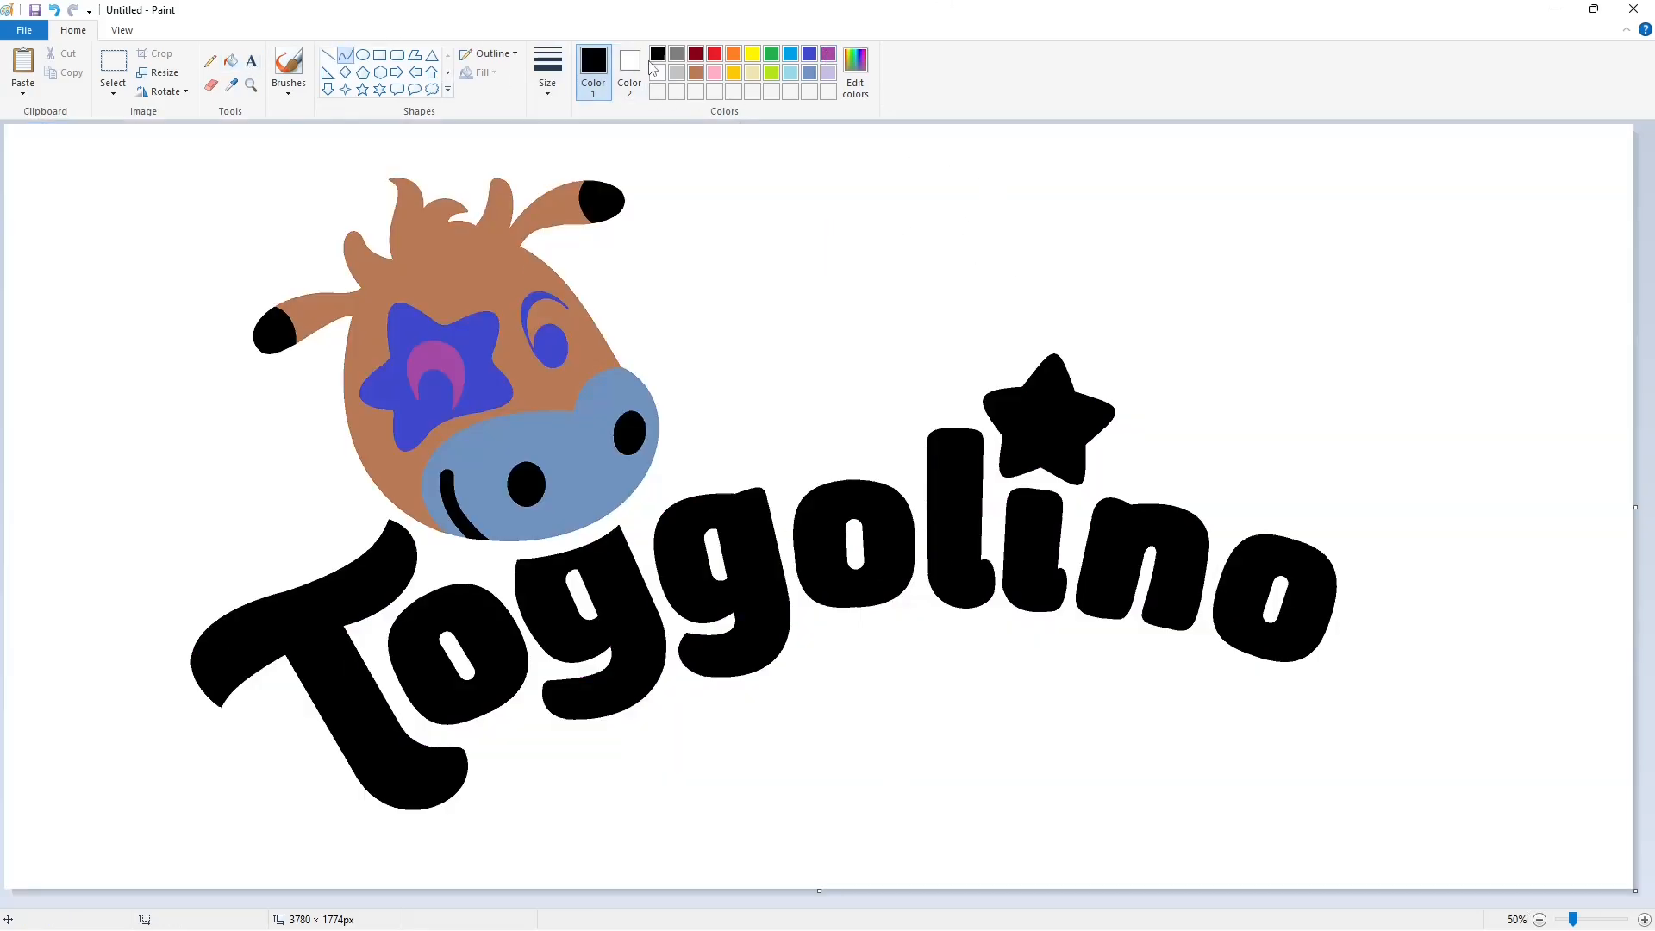
mouse_move(374, 508)
mouse_down()
mouse_move(287, 567)
mouse_move(197, 707)
mouse_up()
click(348, 543)
click(354, 543)
drag(280, 582, 151, 660)
click(234, 729)
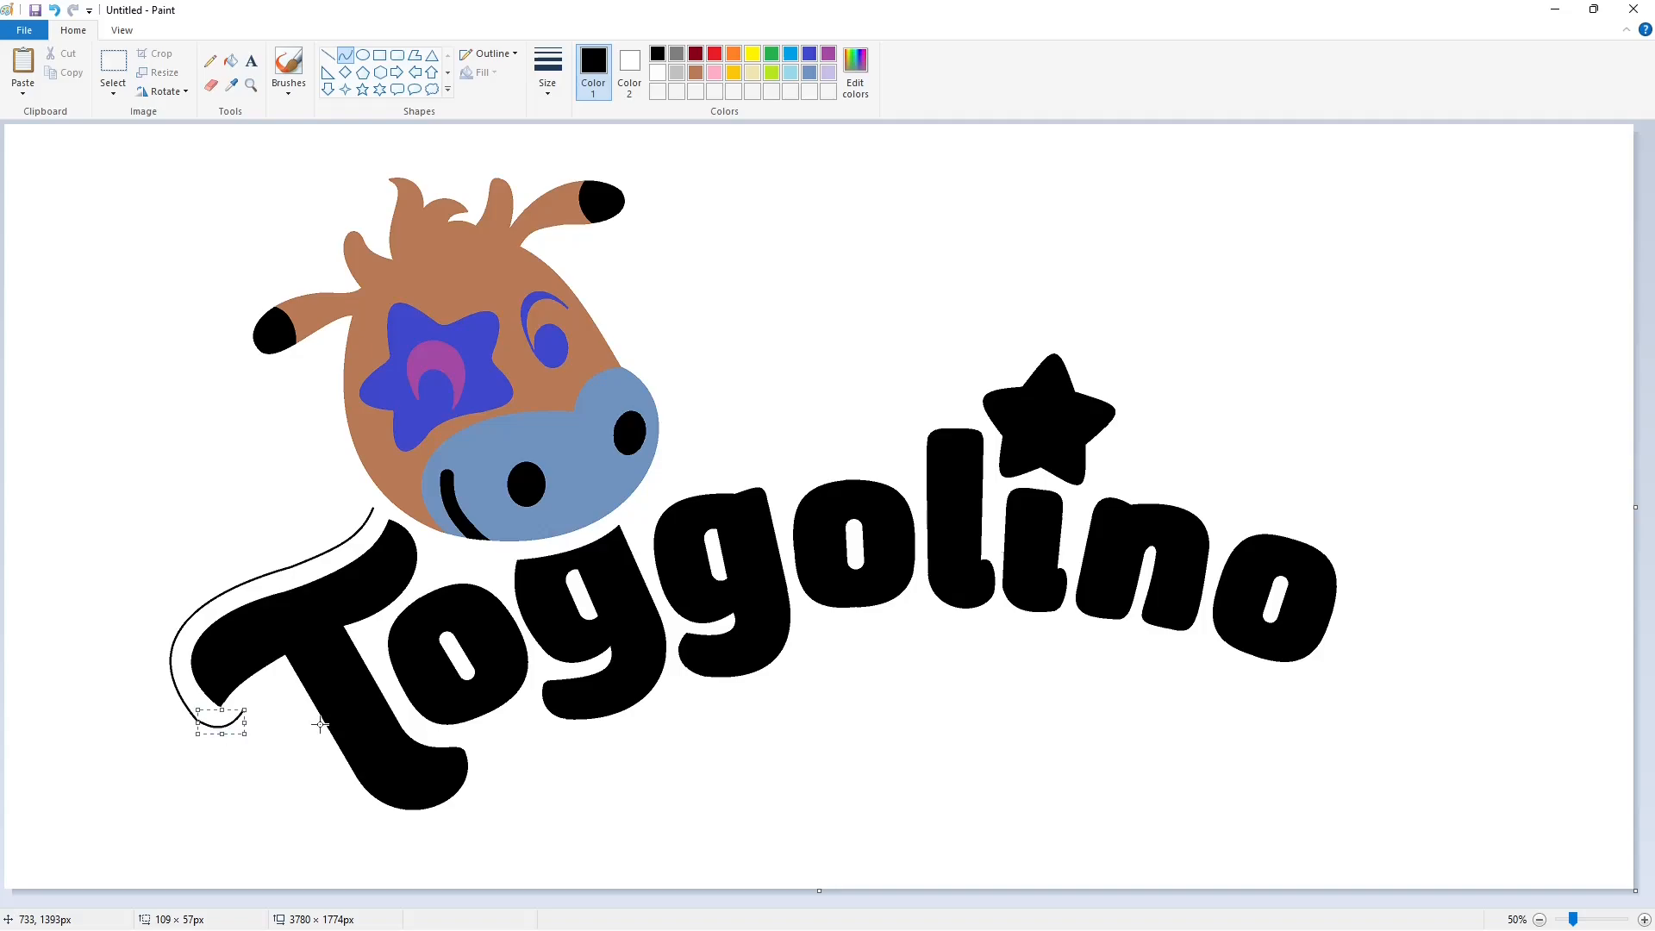
Continue the T's thin black offset outline under the crossbar, down the stem's left side and around its curved foot.
click(246, 720)
click(256, 693)
click(290, 711)
click(328, 54)
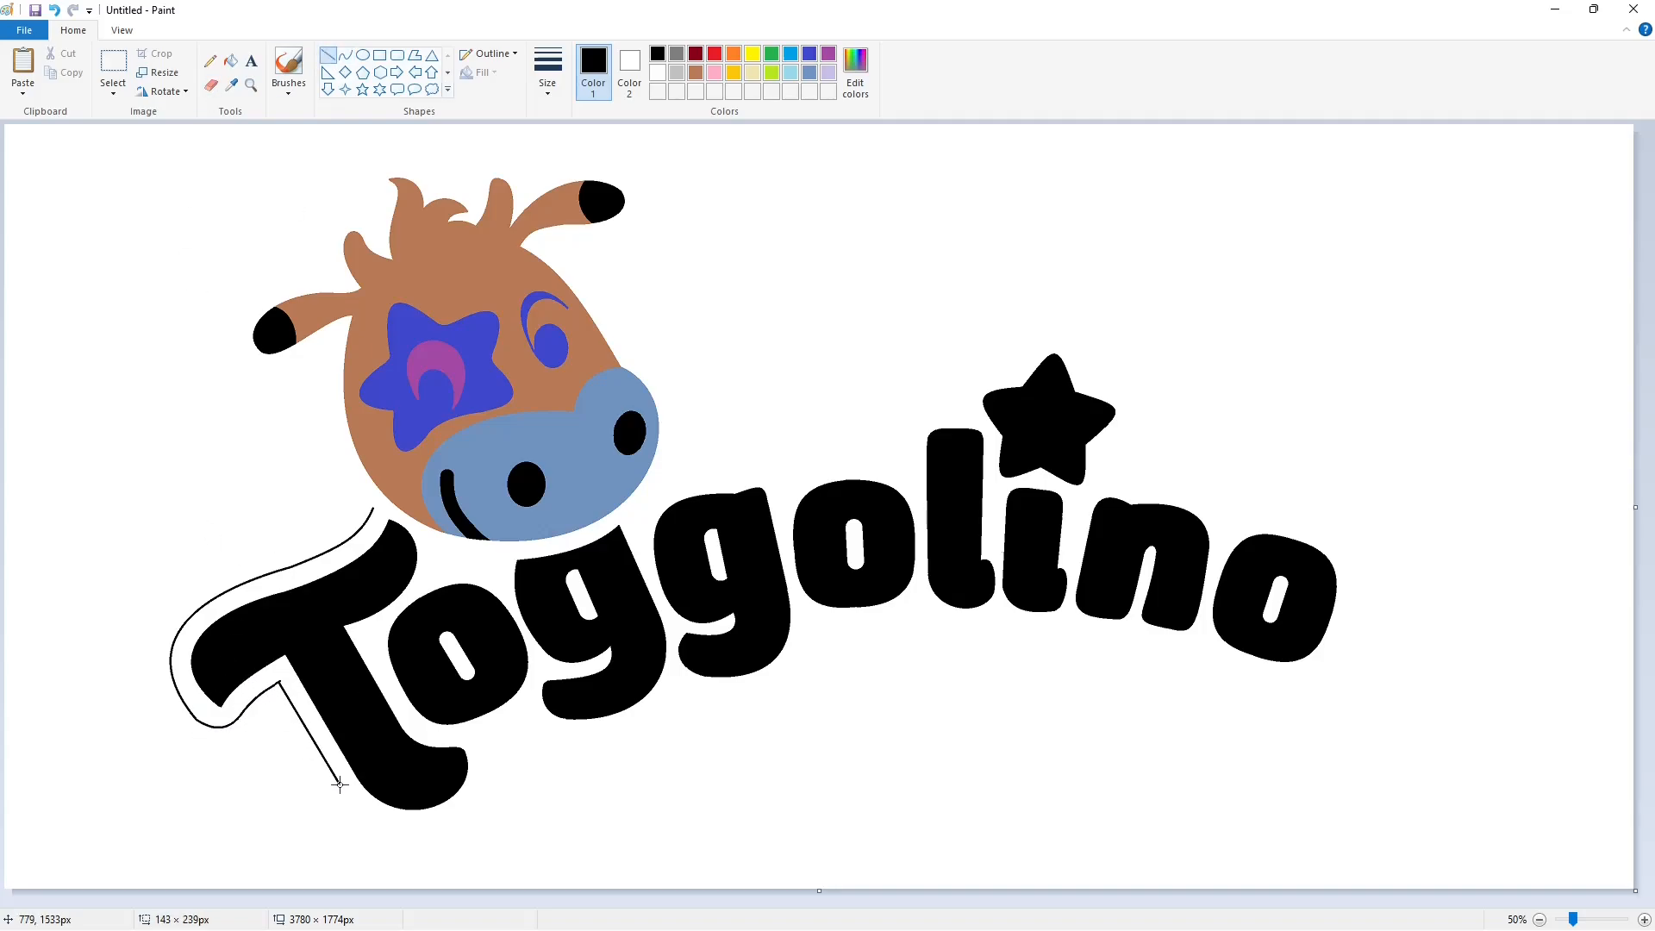
click(344, 57)
click(399, 846)
click(419, 846)
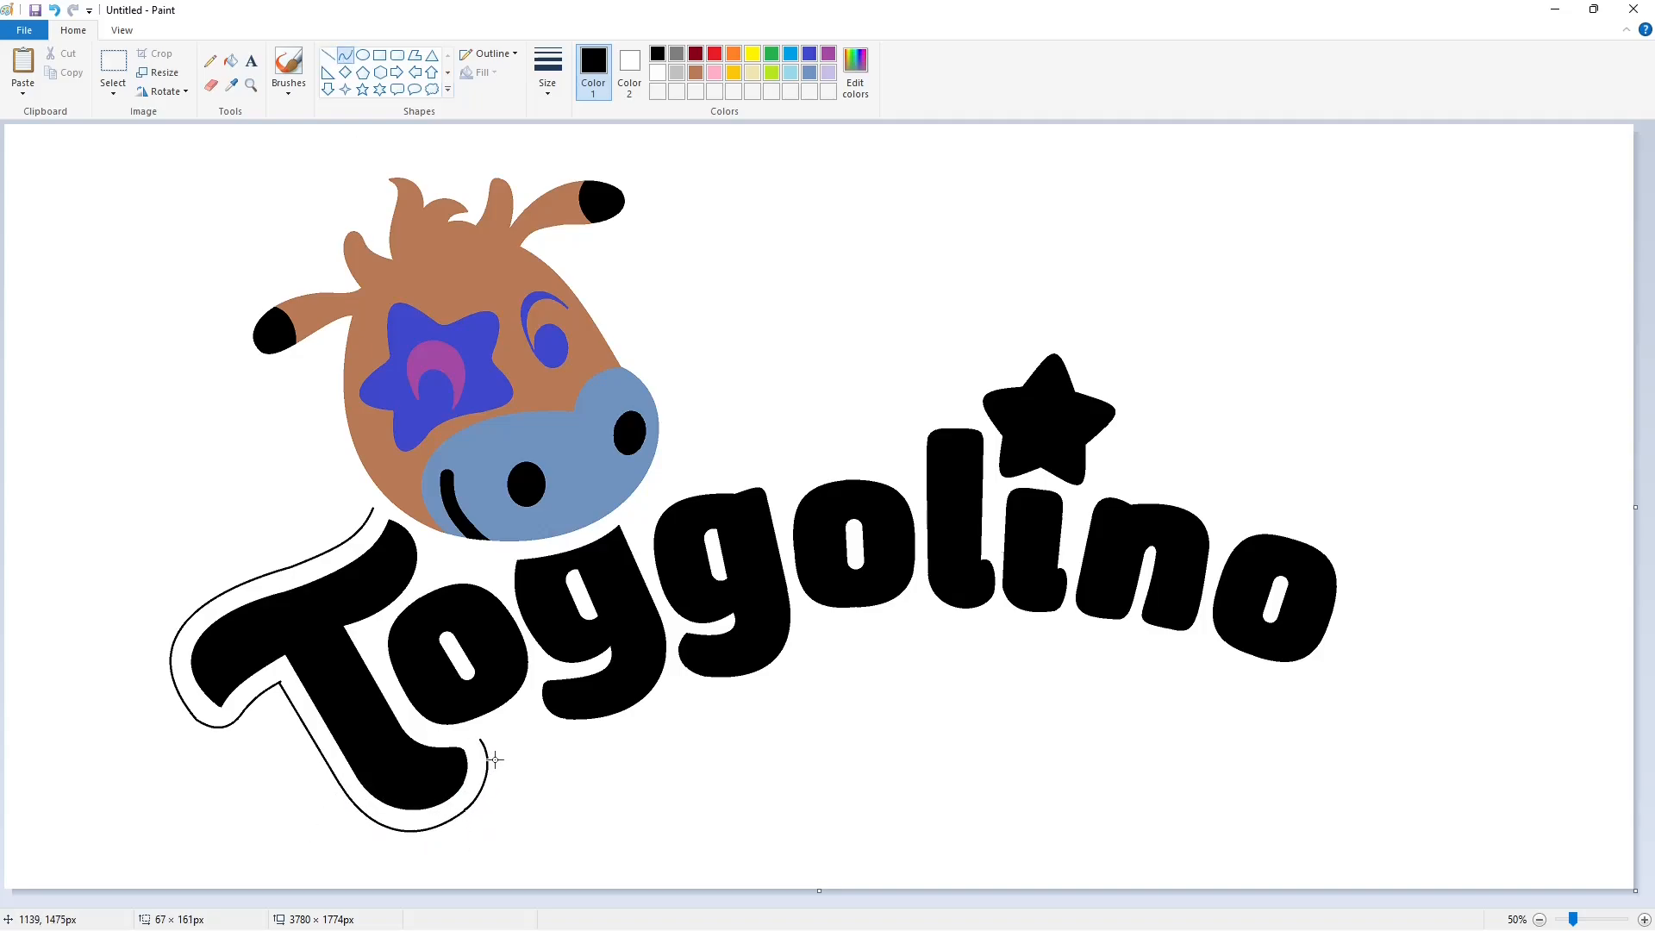